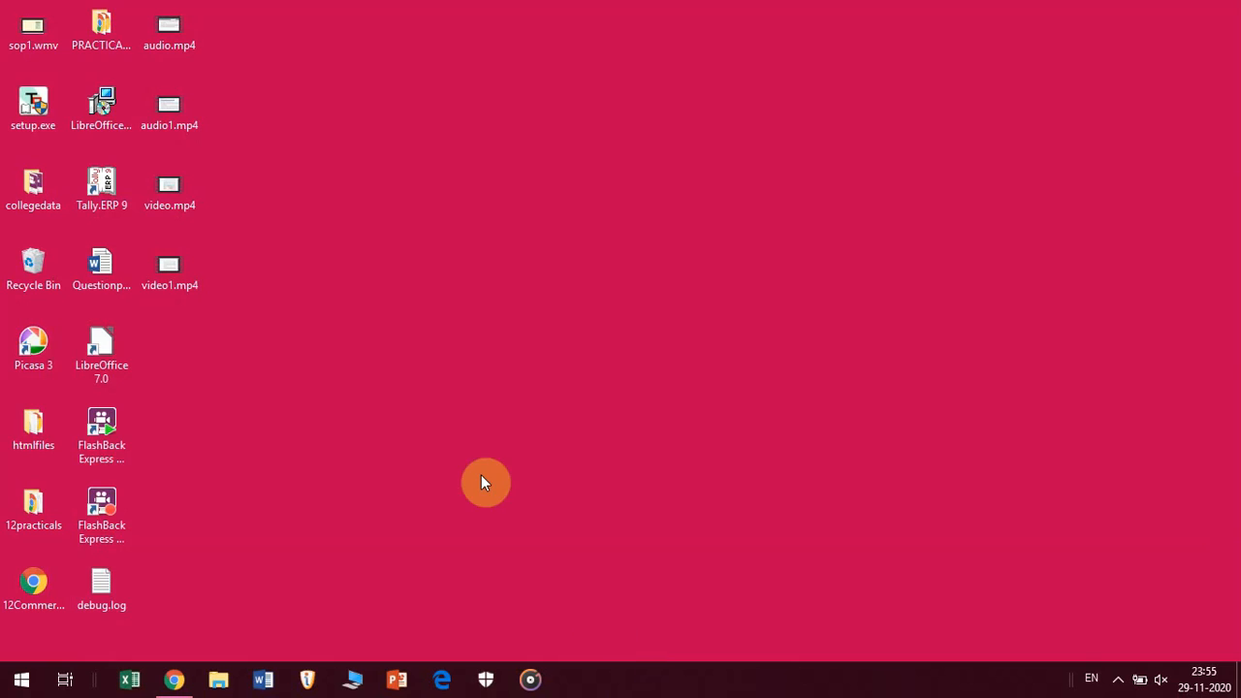
Open LibreOffice 7.0 from its desktop shortcut.
{"action": "double_click", "coordinate": [106, 380]}
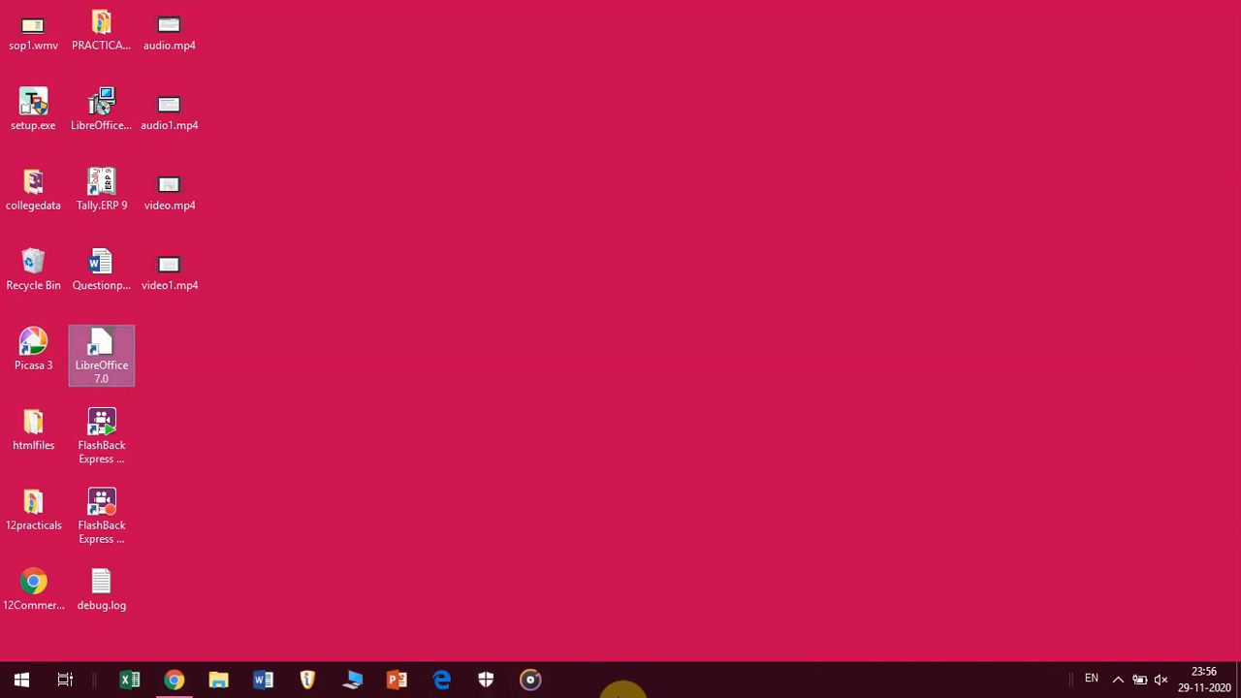
{"action": "double_click", "coordinate": [116, 353]}
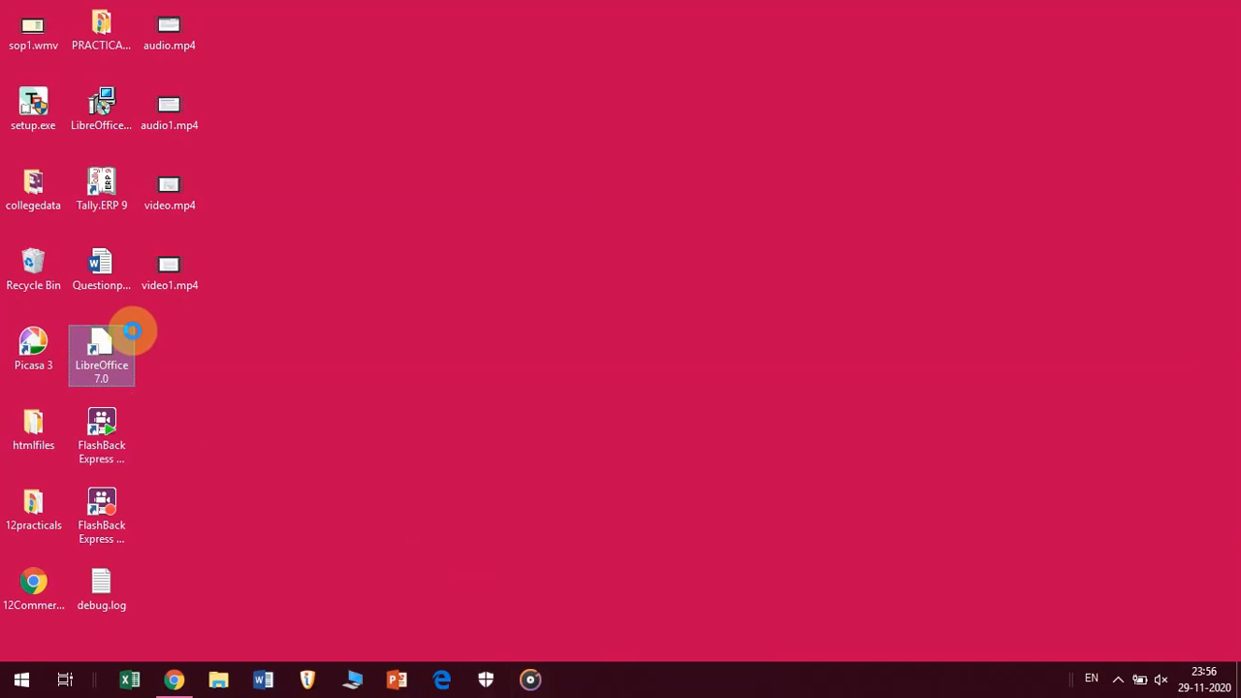
{"action": "right_click", "coordinate": [112, 376]}
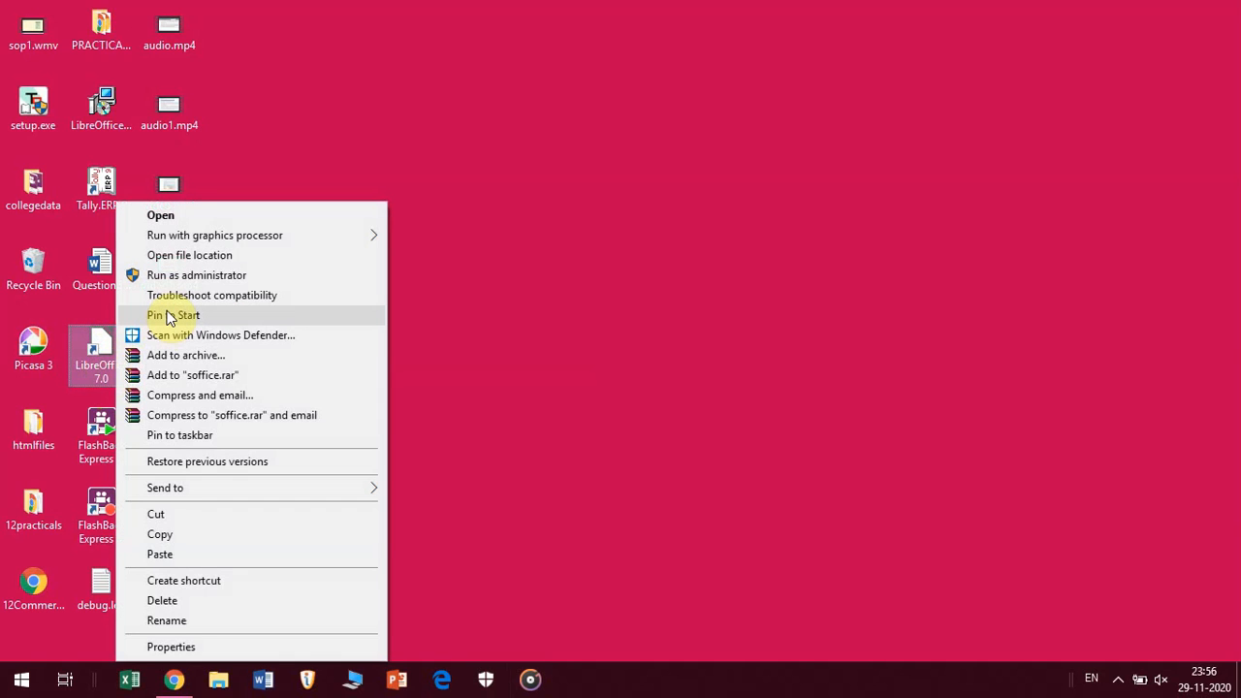
{"action": "left_click", "coordinate": [200, 217]}
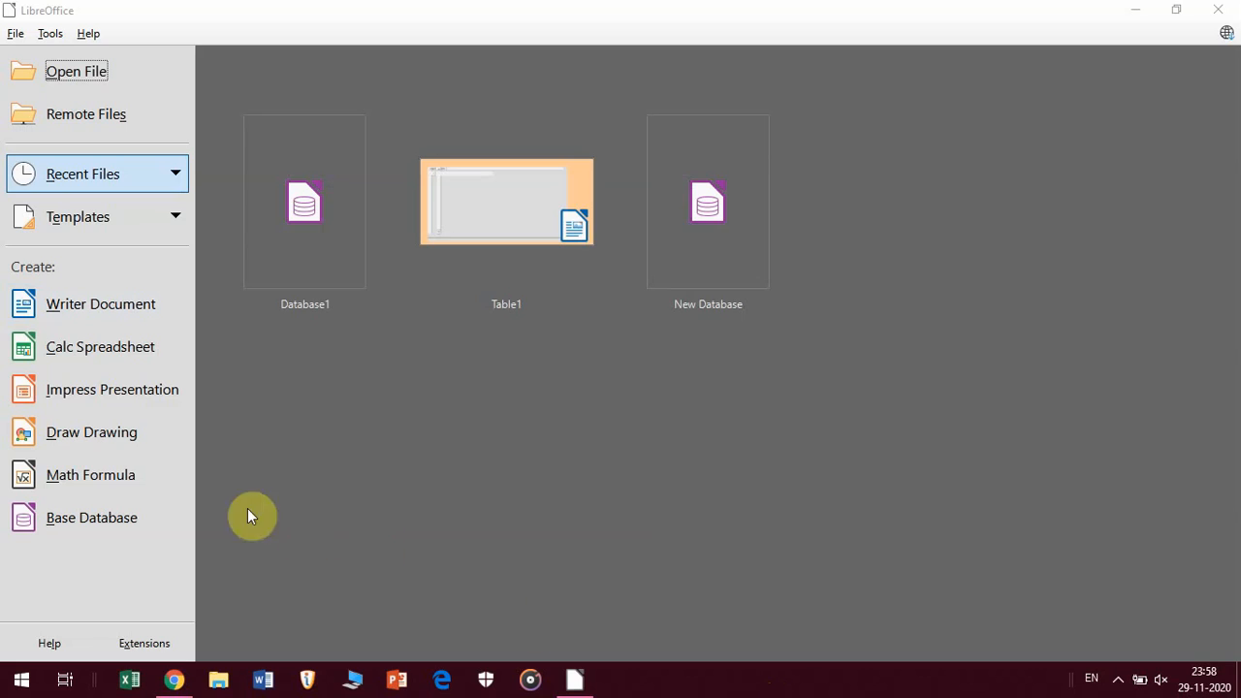
Set up a new HSQLDB Embedded Base database that is registered in LibreOffice and opened for editing.
{"action": "left_click", "coordinate": [109, 533]}
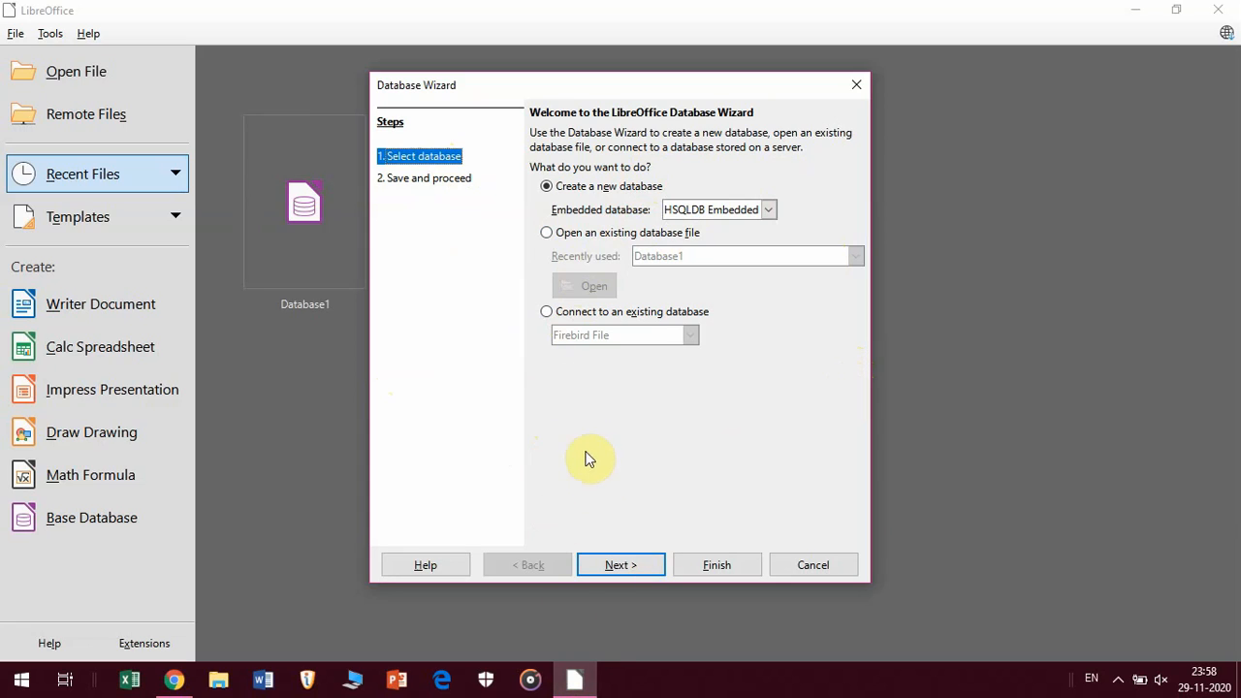
{"action": "left_click", "coordinate": [620, 563]}
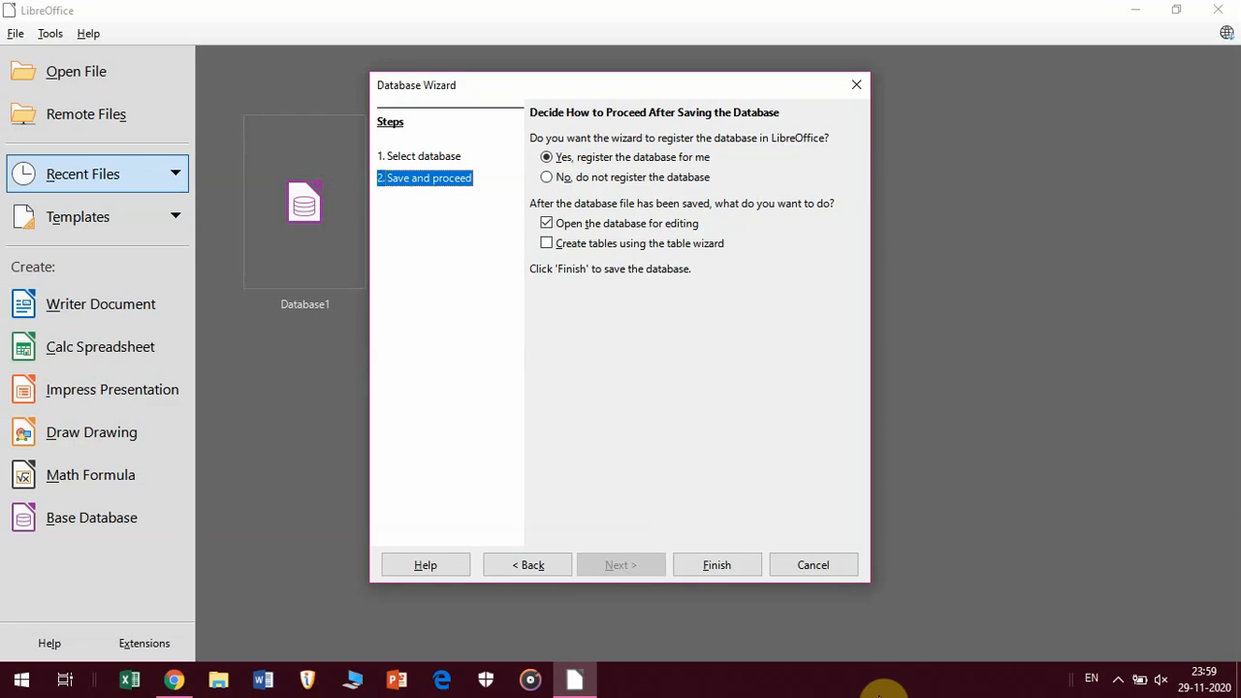
{"action": "left_click", "coordinate": [731, 567]}
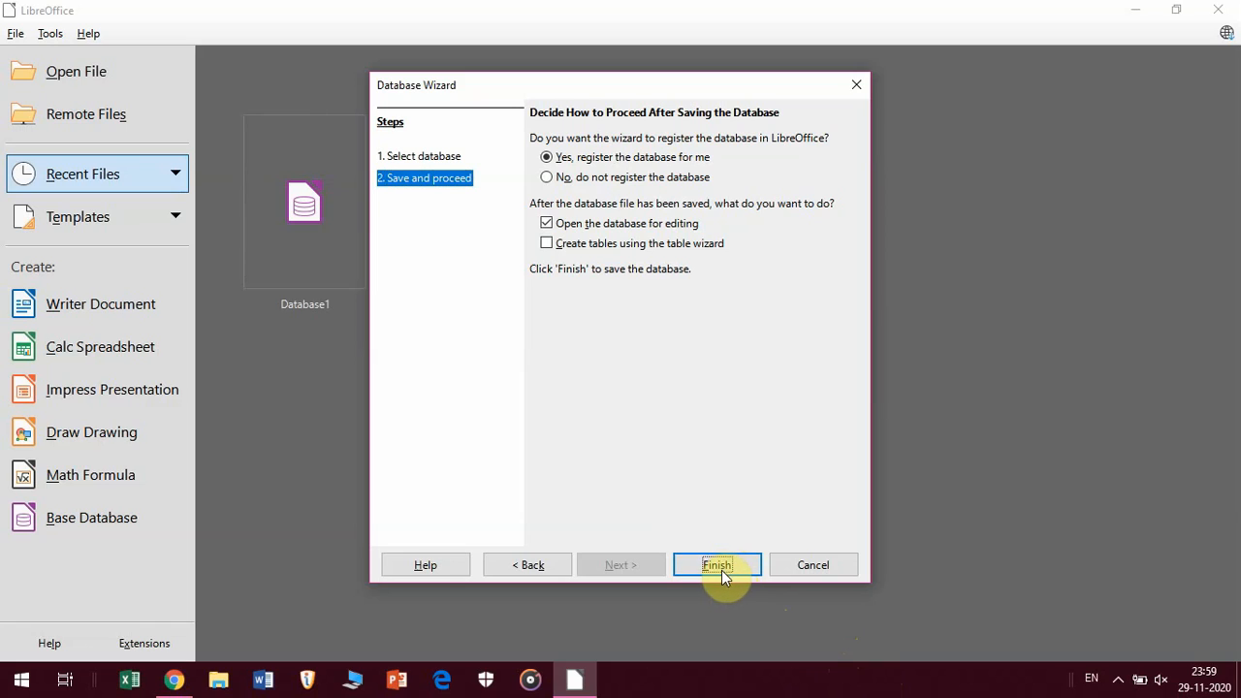
{"action": "left_click", "coordinate": [721, 570]}
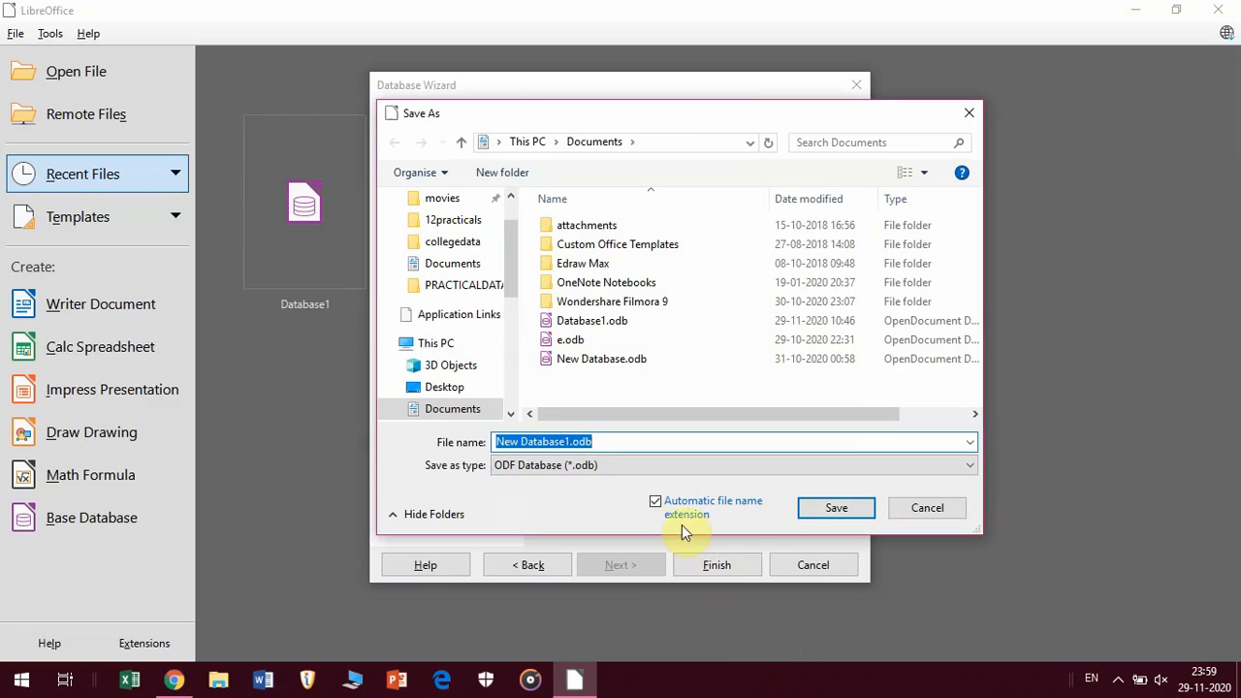
Save the new database in the Documents folder under the name Practicaldatabse.
{"action": "left_click", "coordinate": [609, 445]}
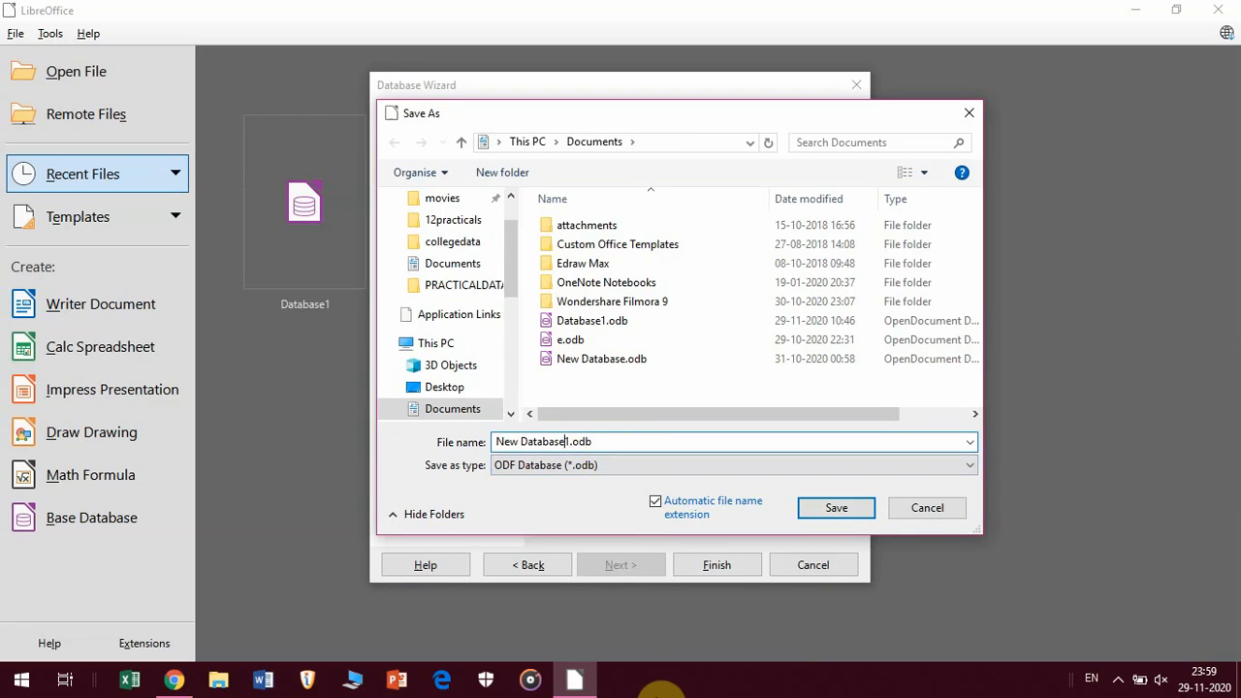
{"action": "key", "text": "BackSpace"}
{"action": "key", "text": "BackSpace"}
{"action": "key", "text": "BackSpace"}
{"action": "key", "text": "BackSpace"}
{"action": "key", "text": "BackSpace"}
{"action": "key", "text": "BackSpace"}
{"action": "key", "text": "BackSpace"}
{"action": "key", "text": "BackSpace"}
{"action": "key", "text": "BackSpace"}
{"action": "key", "text": "BackSpace"}
{"action": "key", "text": "BackSpace"}
{"action": "key", "text": "BackSpace"}
{"action": "key", "text": "BackSpace"}
{"action": "type", "text": "Practicaldatabse"}
{"action": "key", "text": "Return"}
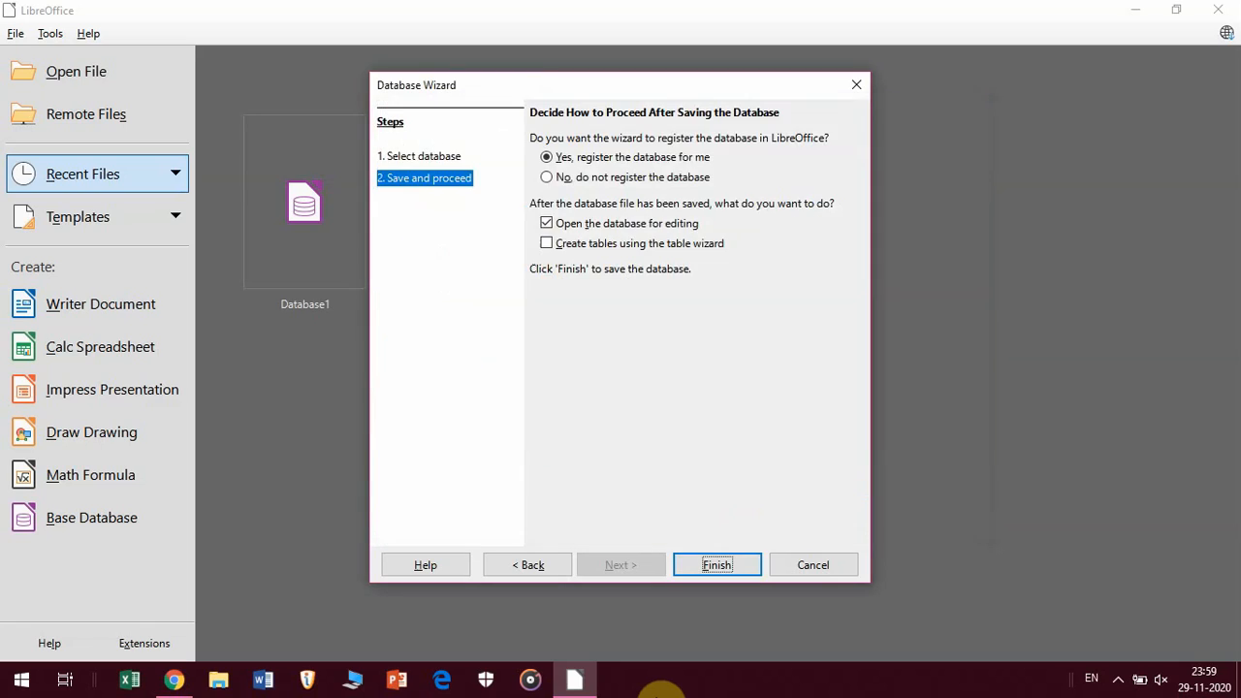
{"action": "key", "text": "Return"}
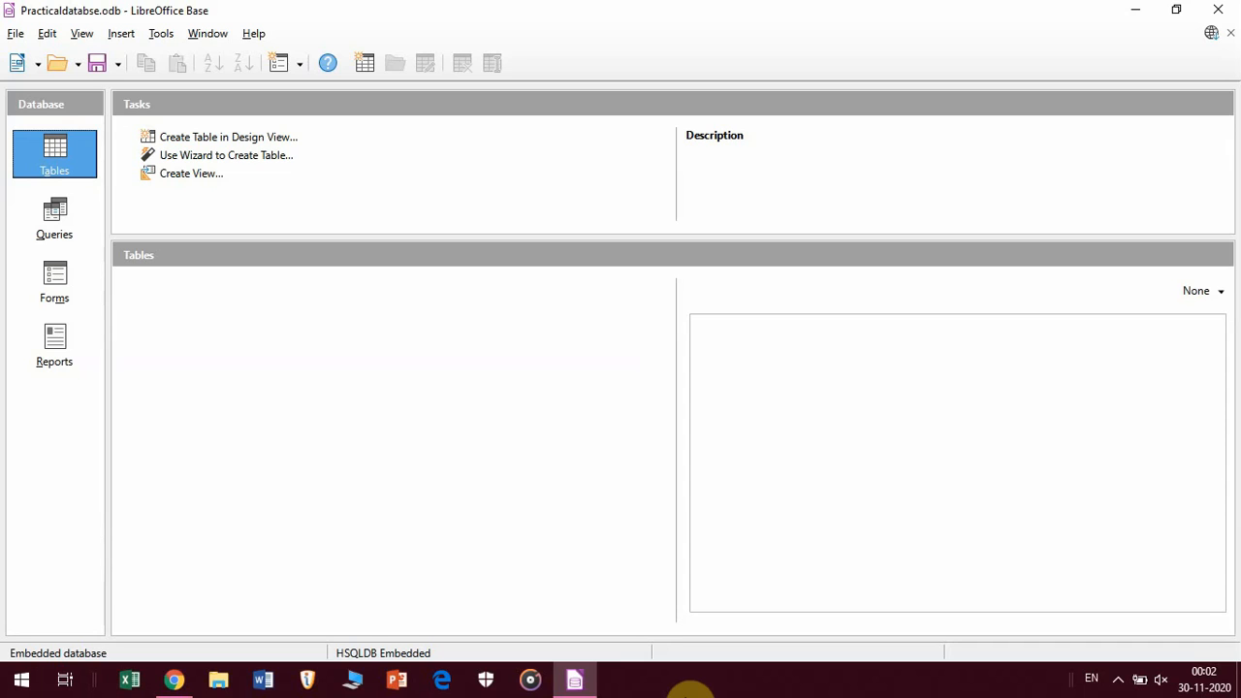
Start a new table in Design View and check the SOP 1 student field names in the textbook PDF in Chrome.
{"action": "key", "text": "alt+Tab"}
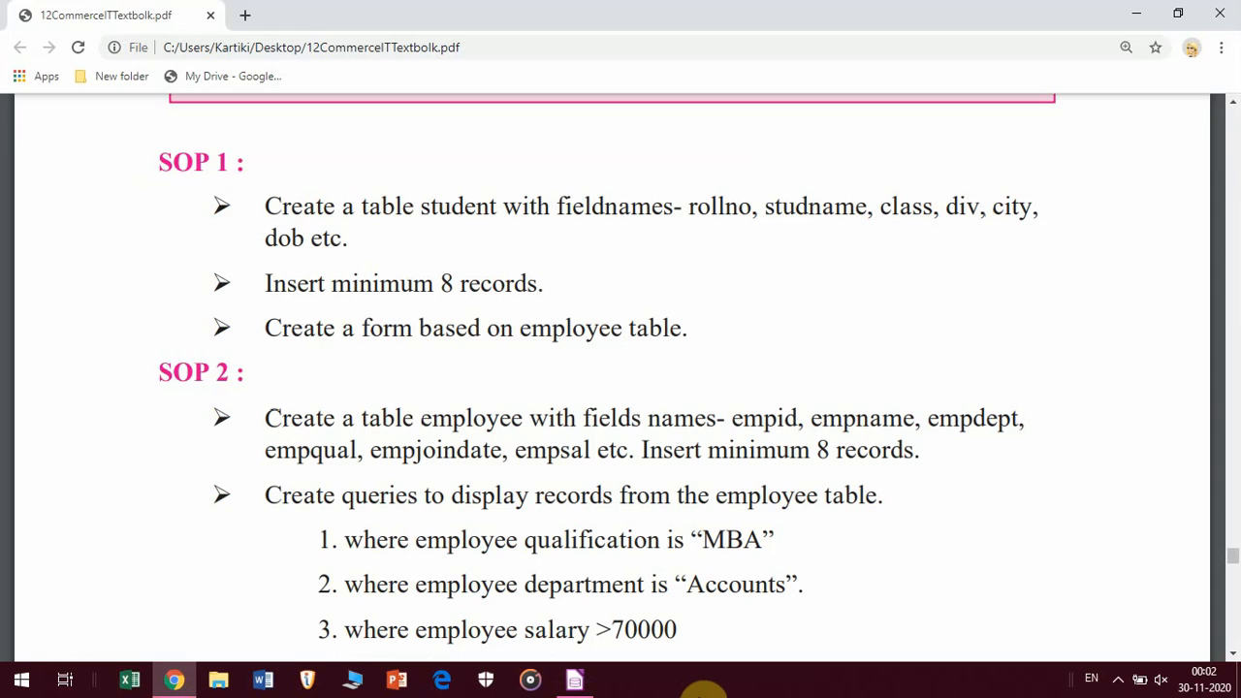
{"action": "key", "text": "alt+Tab"}
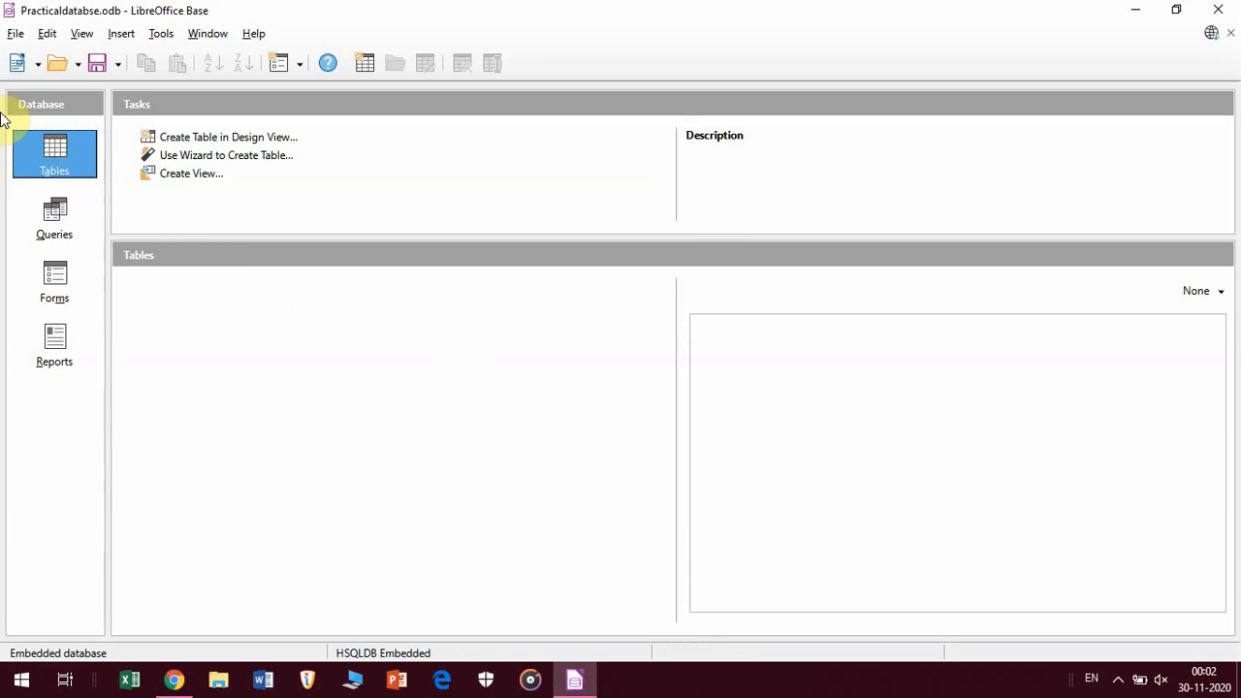
{"action": "left_click", "coordinate": [219, 139]}
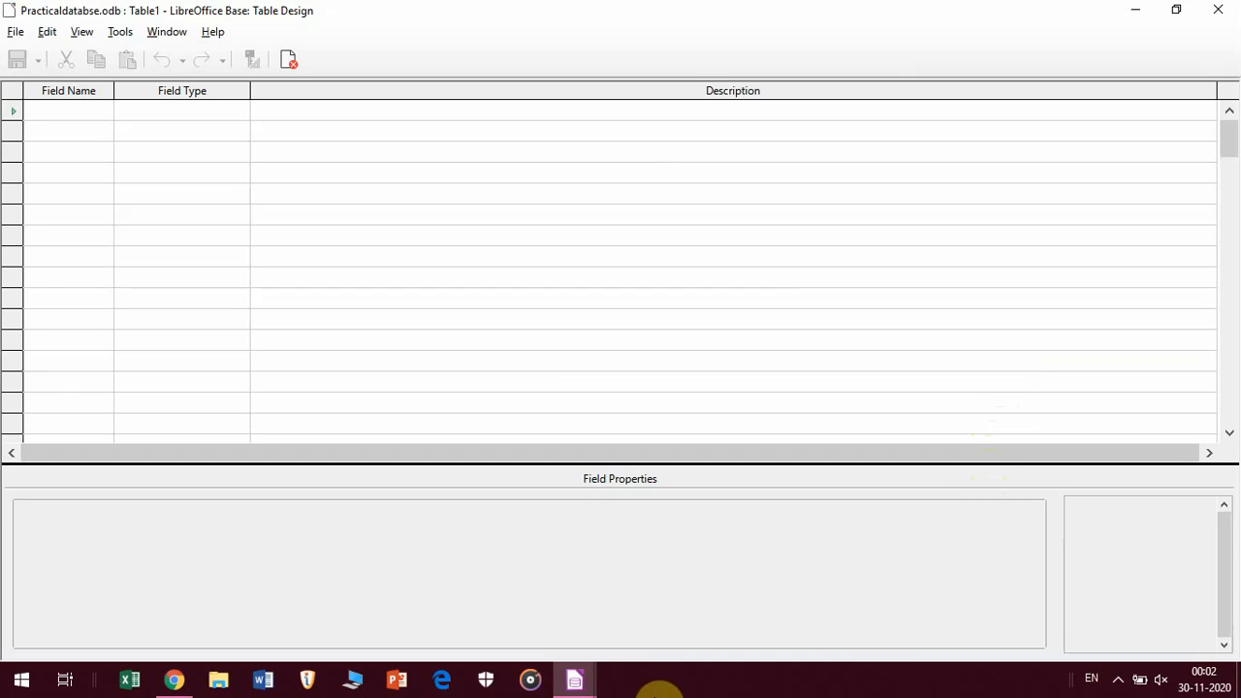
{"action": "mouse_move", "coordinate": [177, 691]}
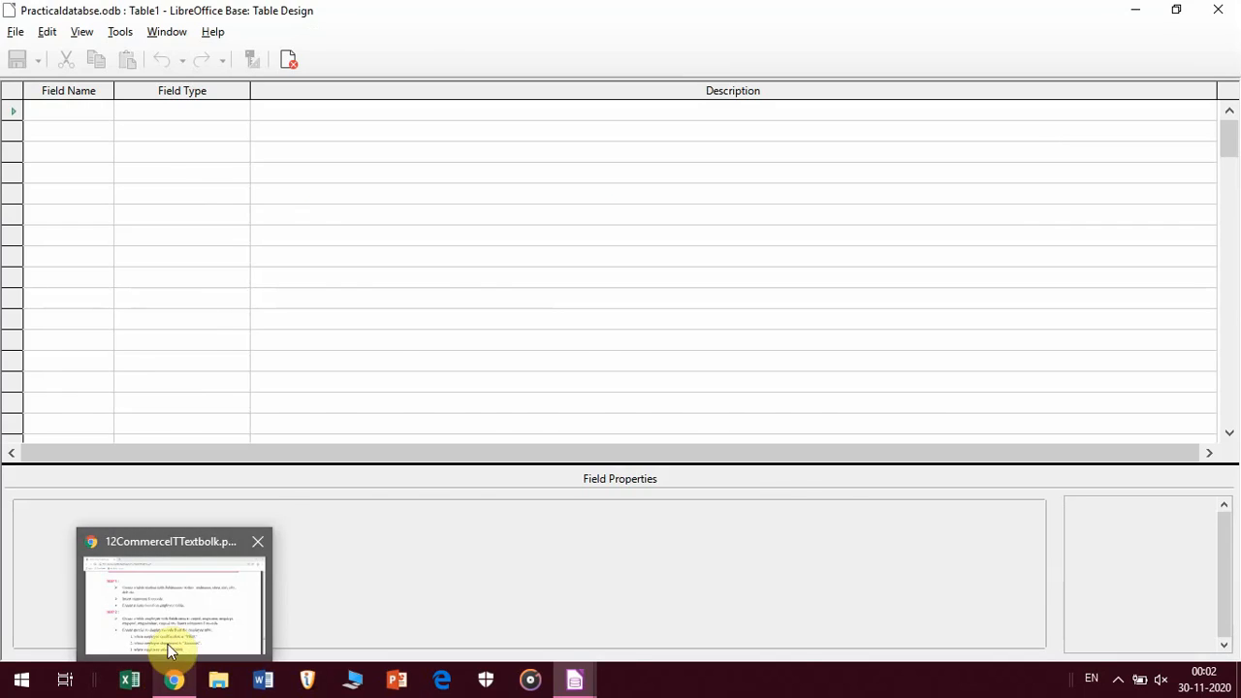
{"action": "left_click", "coordinate": [167, 644]}
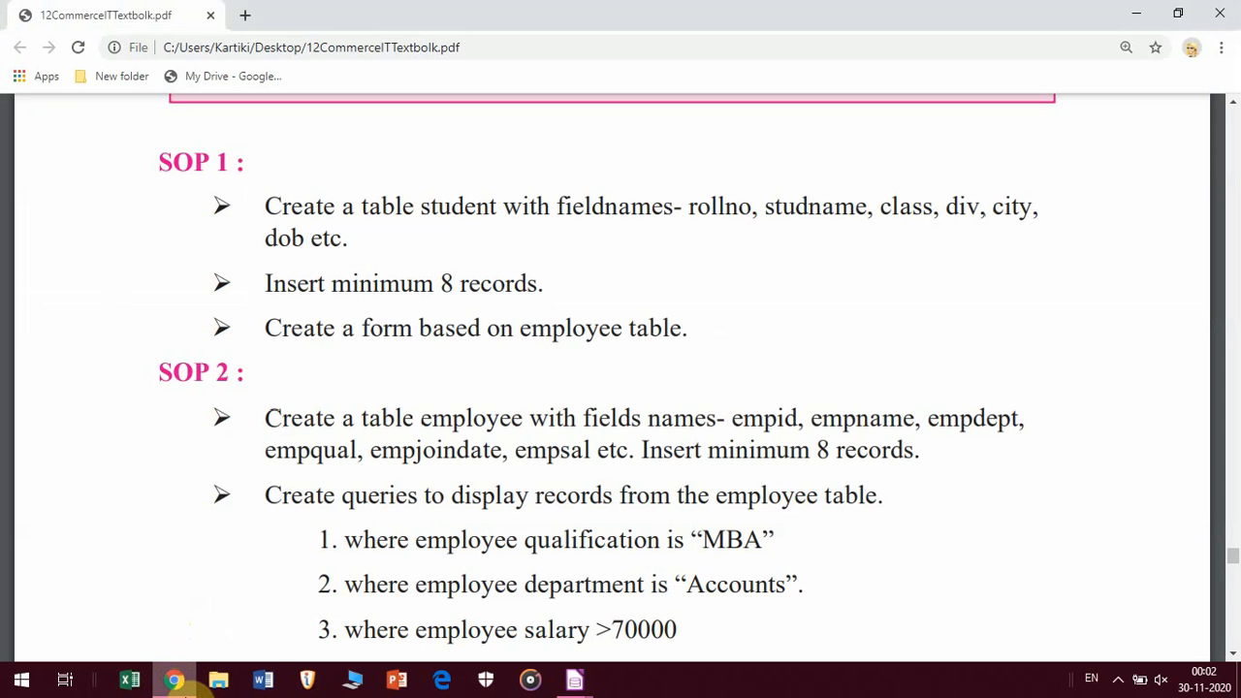
{"action": "mouse_move", "coordinate": [564, 692]}
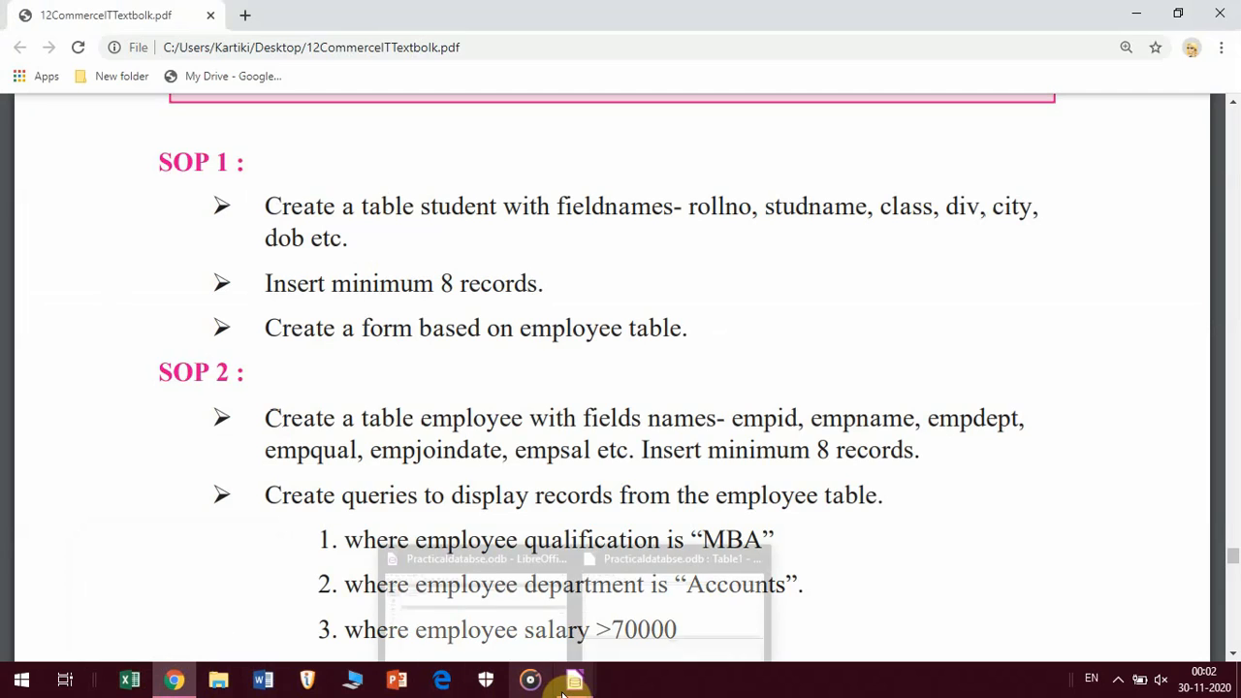
{"action": "left_click", "coordinate": [603, 619]}
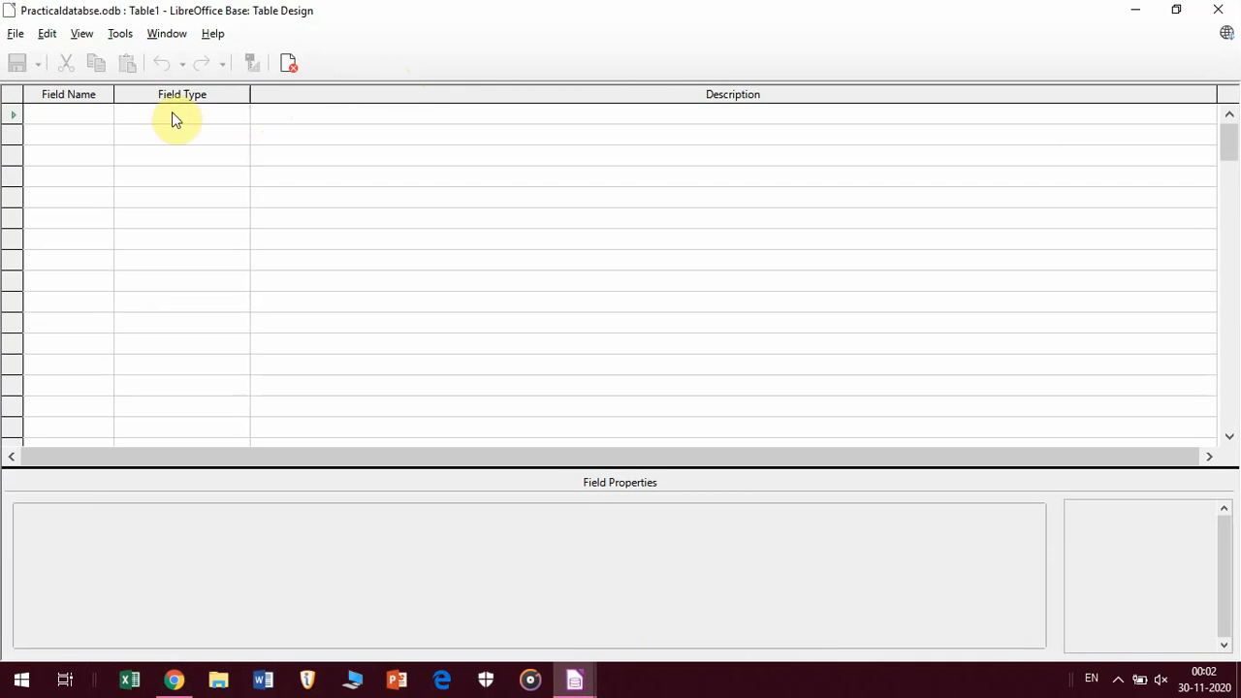
Add a first field named rollno with the type Integer [ INTEGER ].
{"action": "left_click", "coordinate": [89, 113]}
{"action": "type", "text": "rollno"}
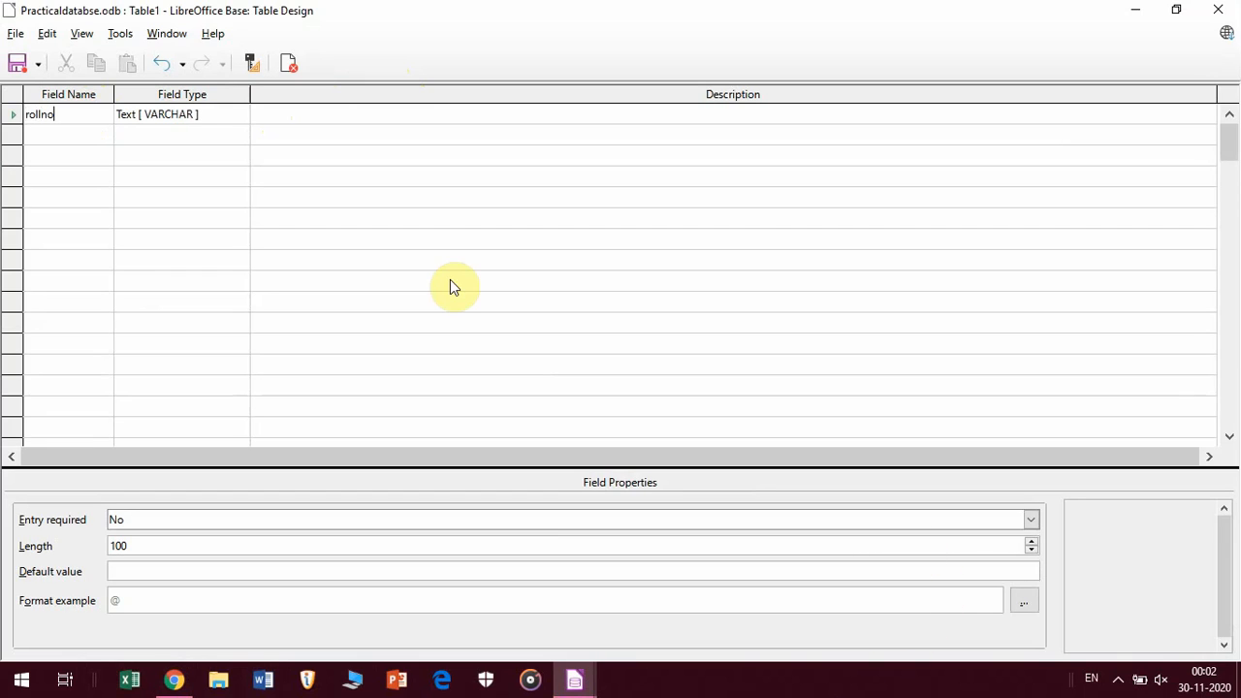
{"action": "left_click", "coordinate": [240, 117]}
{"action": "left_click", "coordinate": [241, 115]}
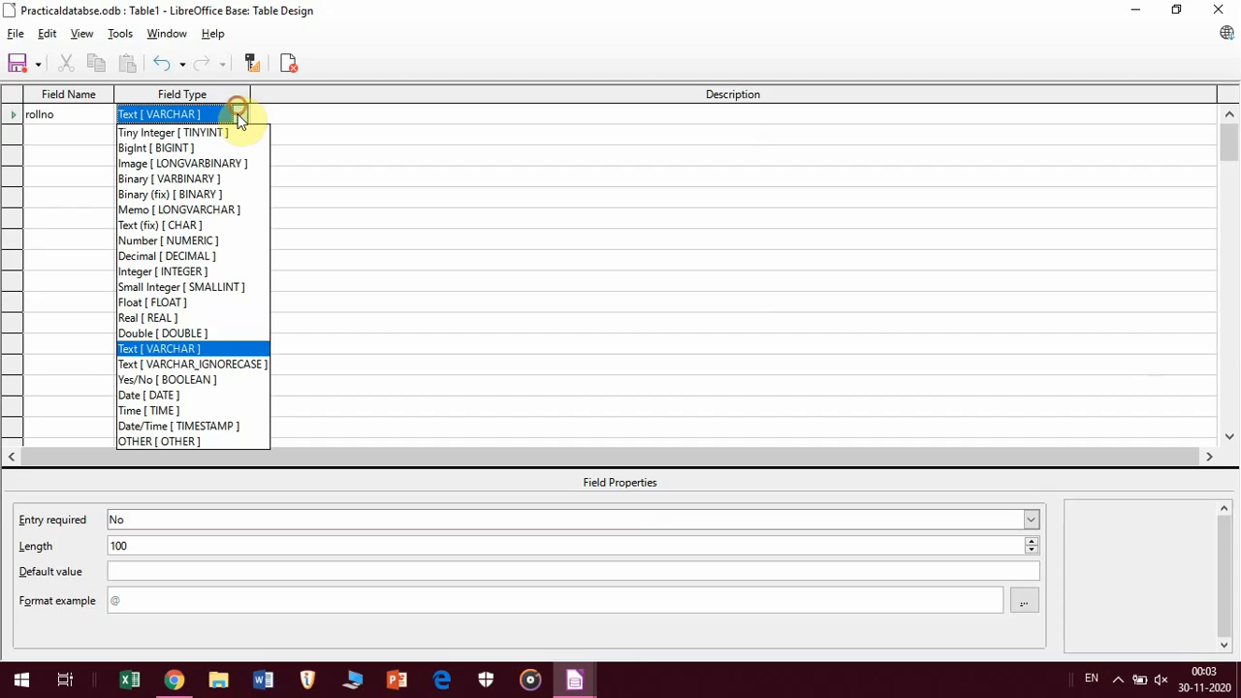
{"action": "left_click", "coordinate": [209, 280]}
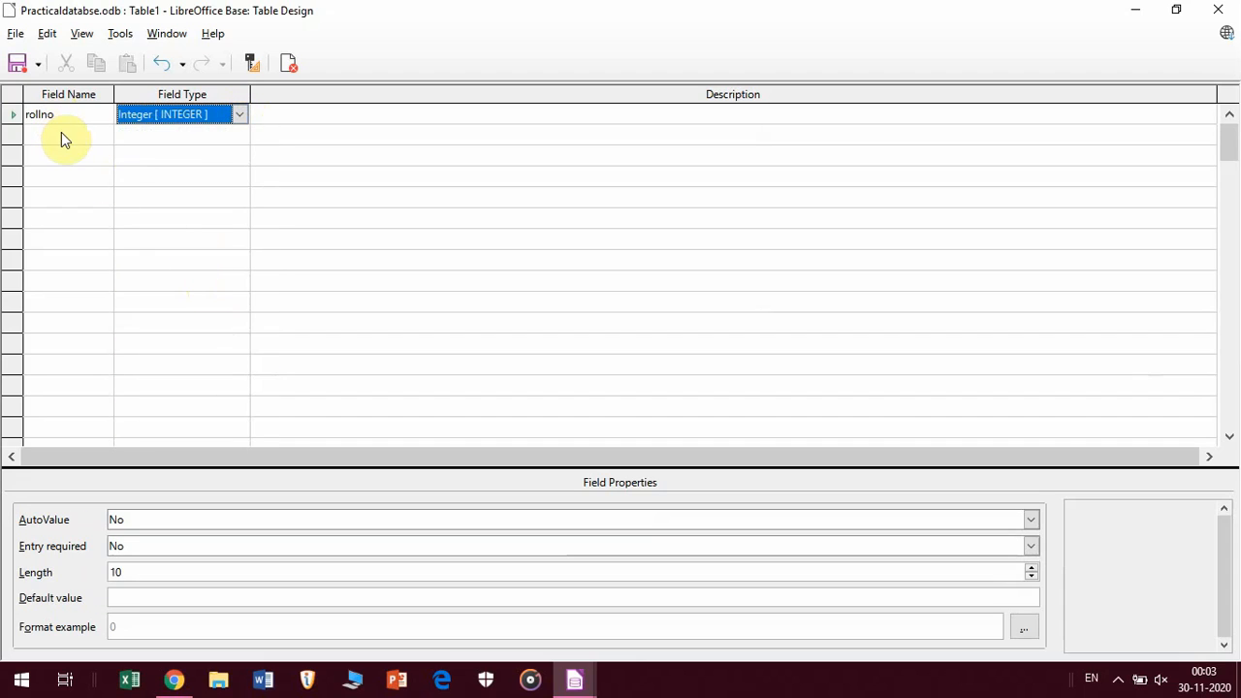
Add a second field named Student_name with the type Text [ VARCHAR ].
{"action": "left_click", "coordinate": [61, 136]}
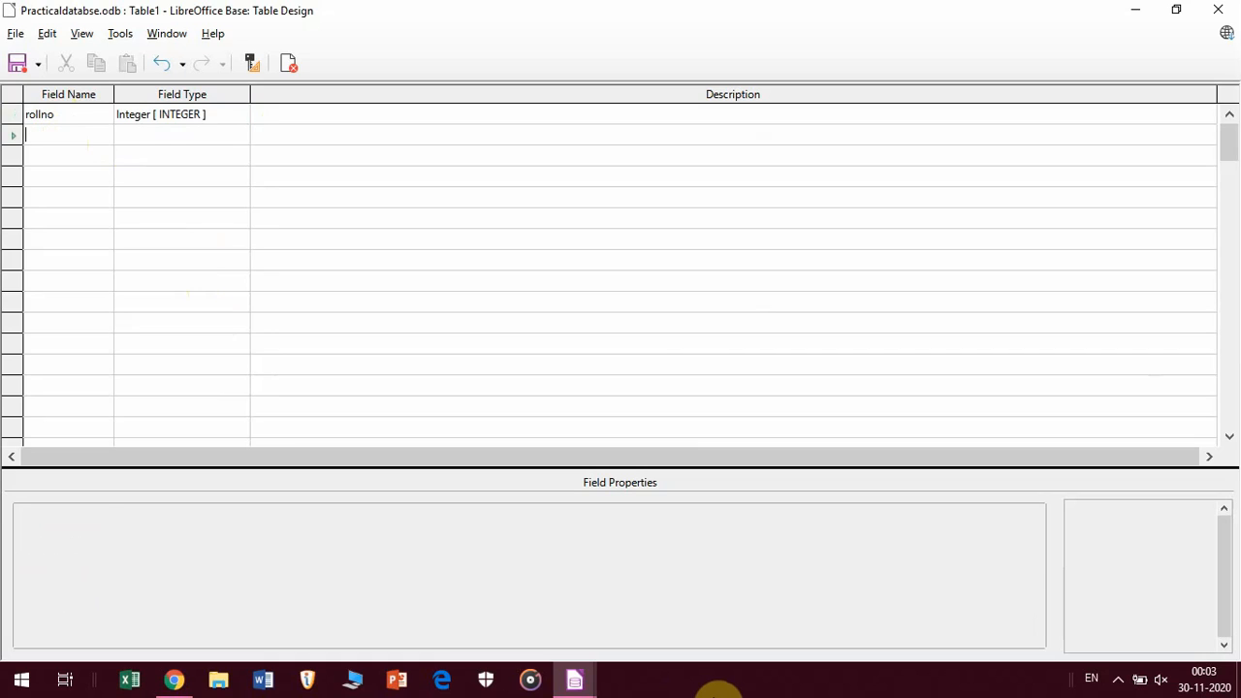
{"action": "type", "text": "Student"}
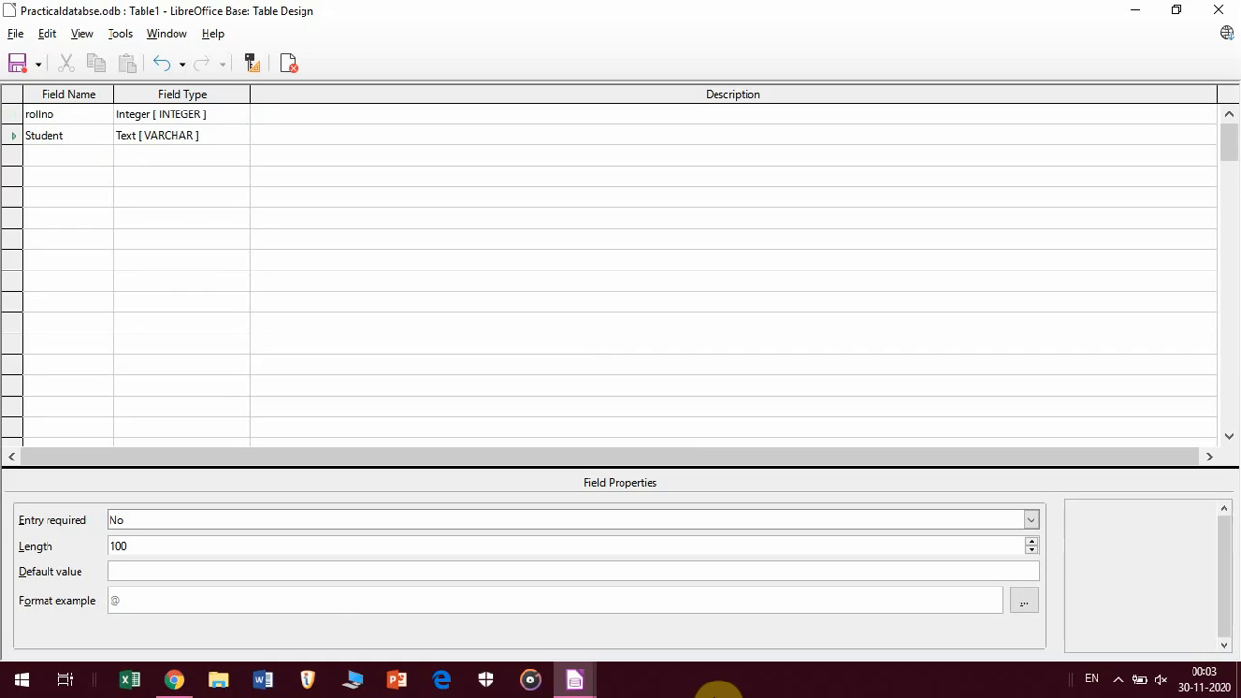
{"action": "type", "text": "_name"}
{"action": "key", "text": "Tab"}
{"action": "key", "text": "Tab"}
{"action": "key", "text": "Tab"}
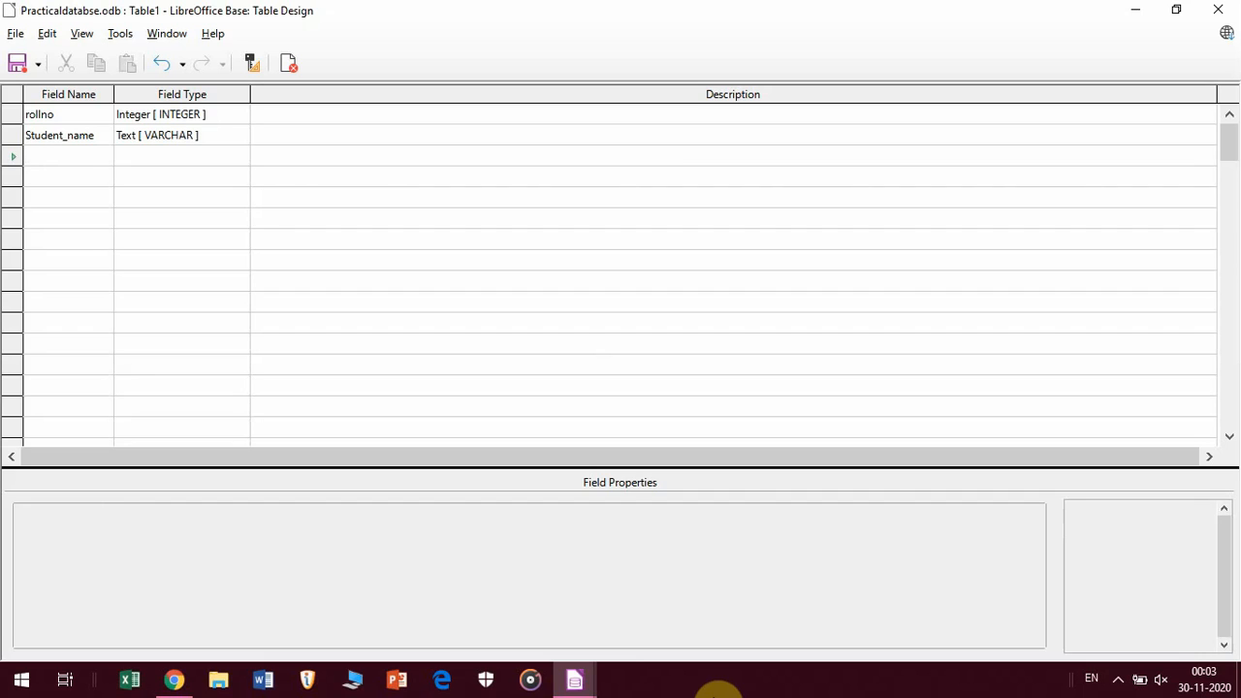
Check the field list in the textbook PDF and add text fields named class and div.
{"action": "key", "text": "alt+Tab"}
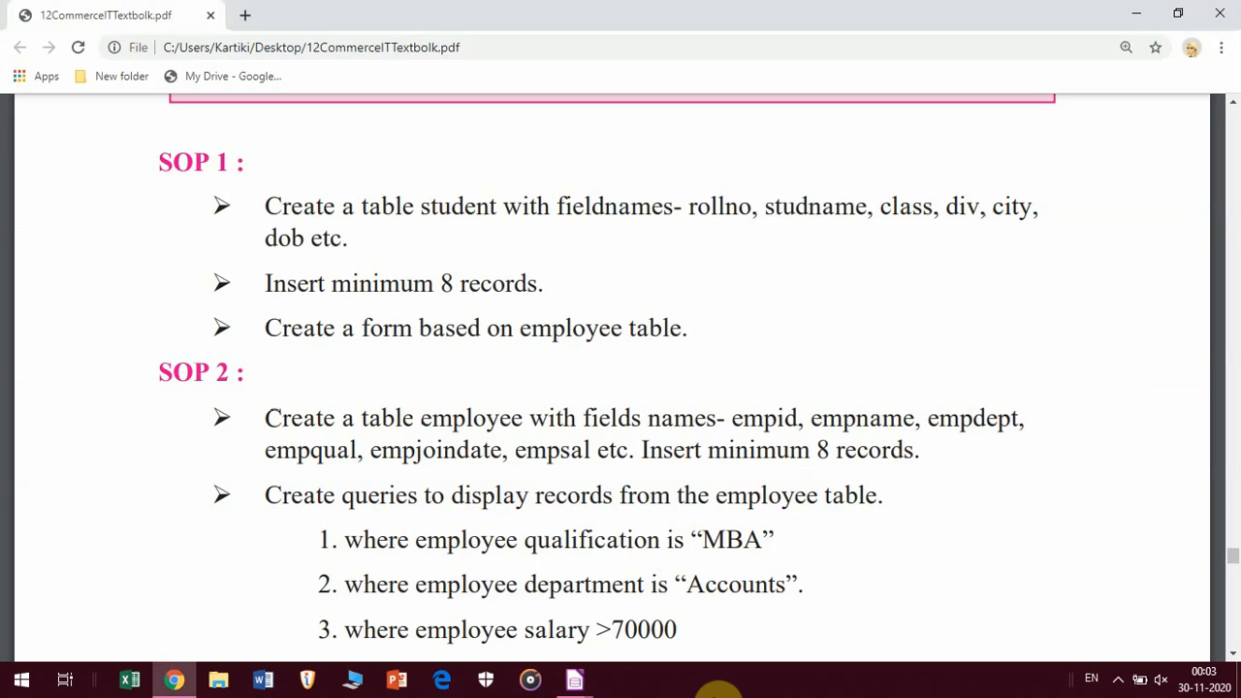
{"action": "key", "text": "alt+Tab"}
{"action": "type", "text": "class"}
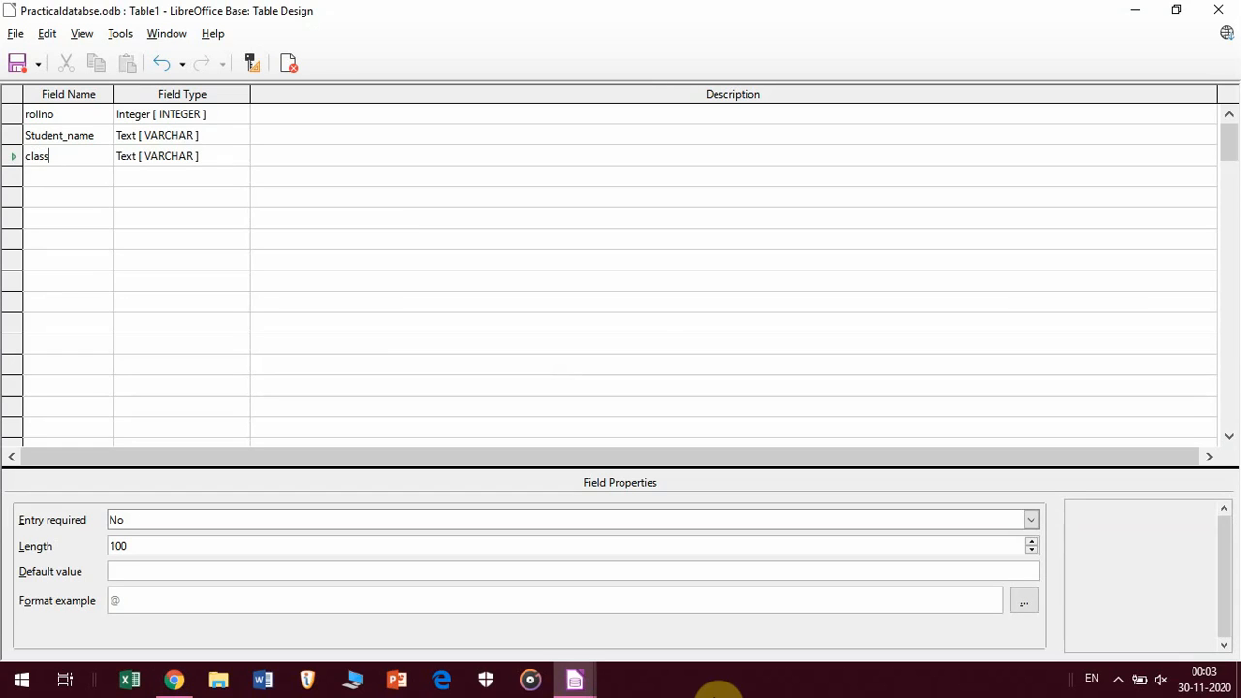
{"action": "left_click", "coordinate": [53, 187]}
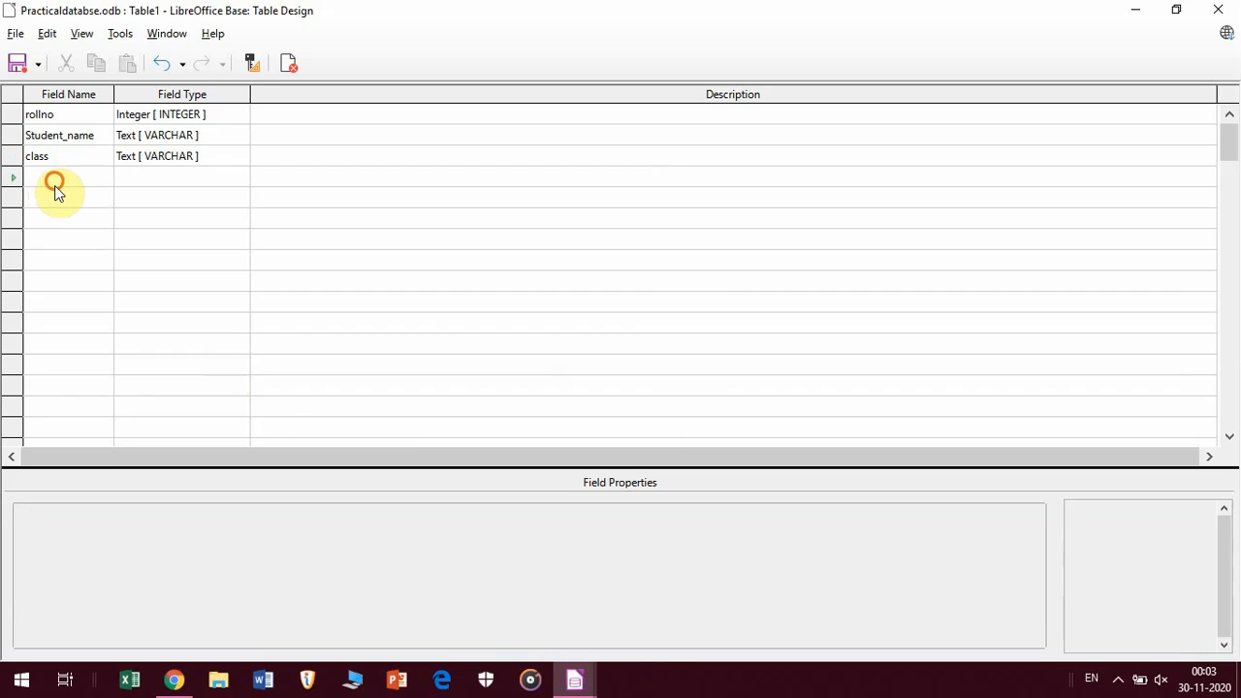
{"action": "type", "text": "div"}
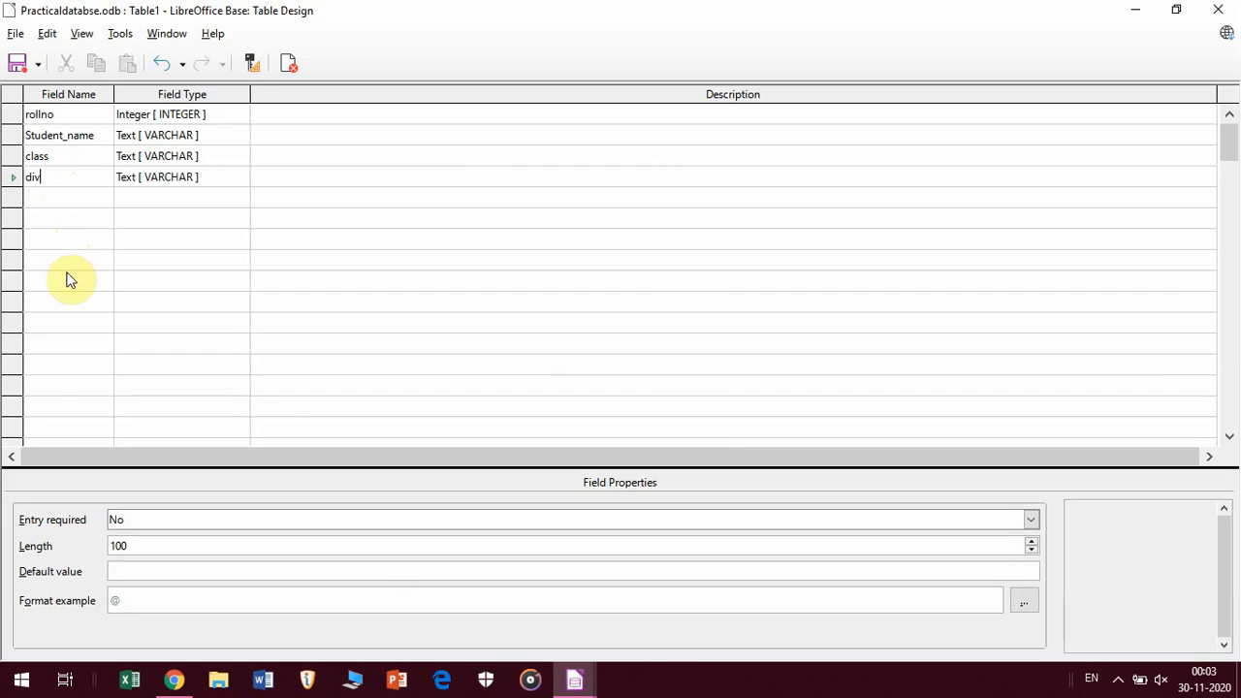
Check the textbook PDF again and add a text field named city below div.
{"action": "left_click", "coordinate": [50, 194]}
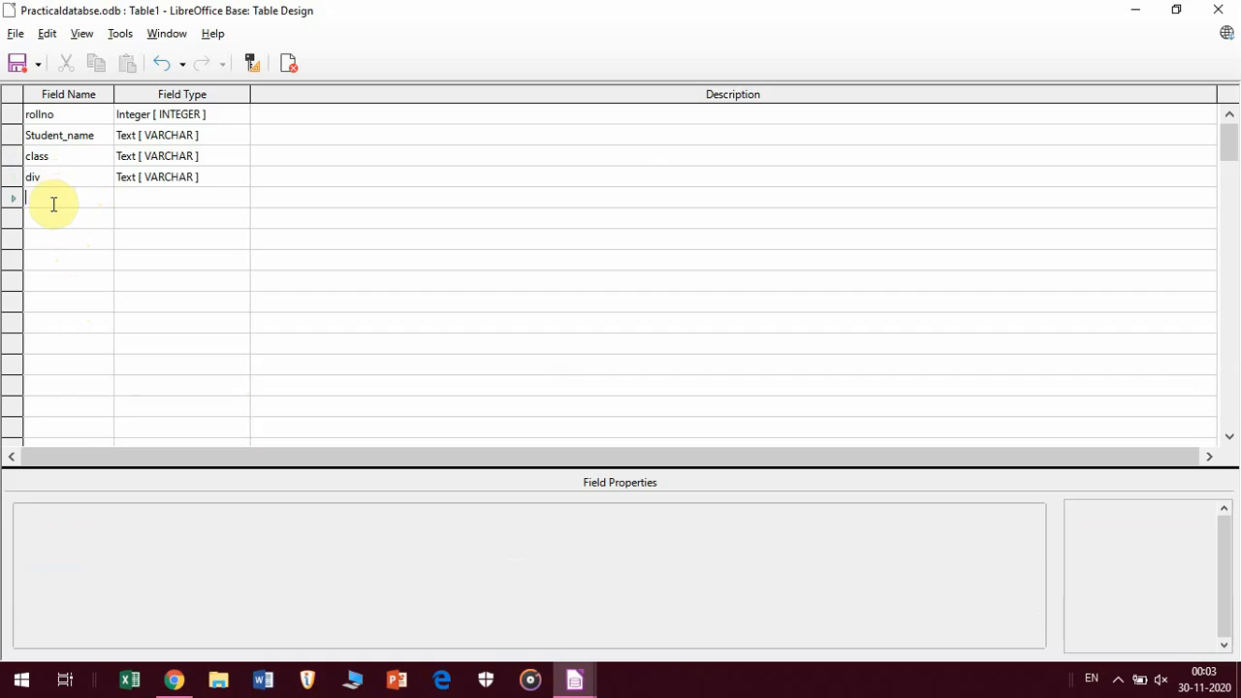
{"action": "key", "text": "alt+Tab"}
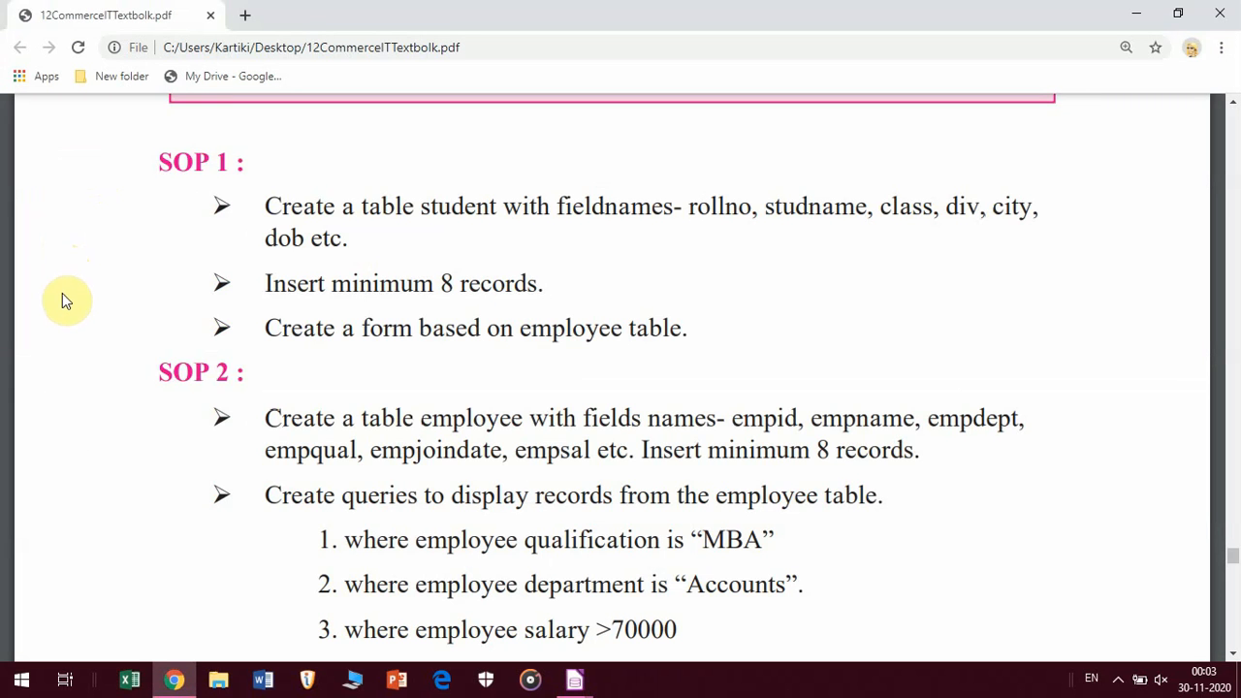
{"action": "key", "text": "alt+Tab"}
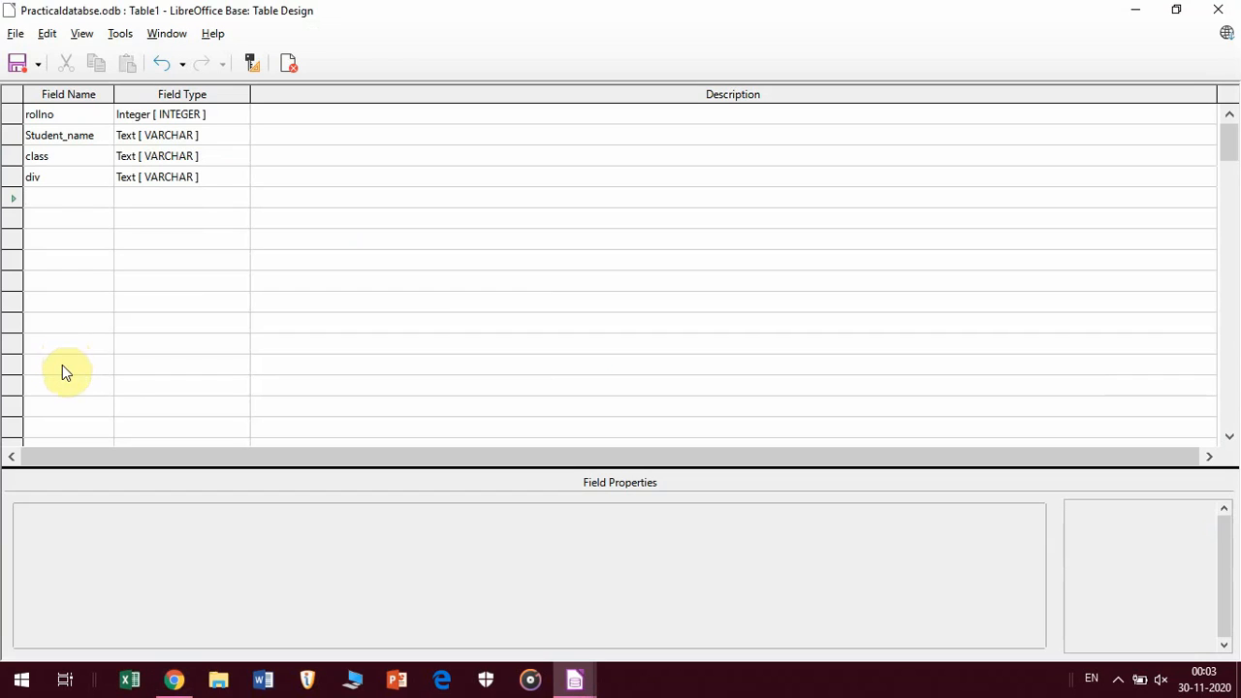
{"action": "type", "text": "cit"}
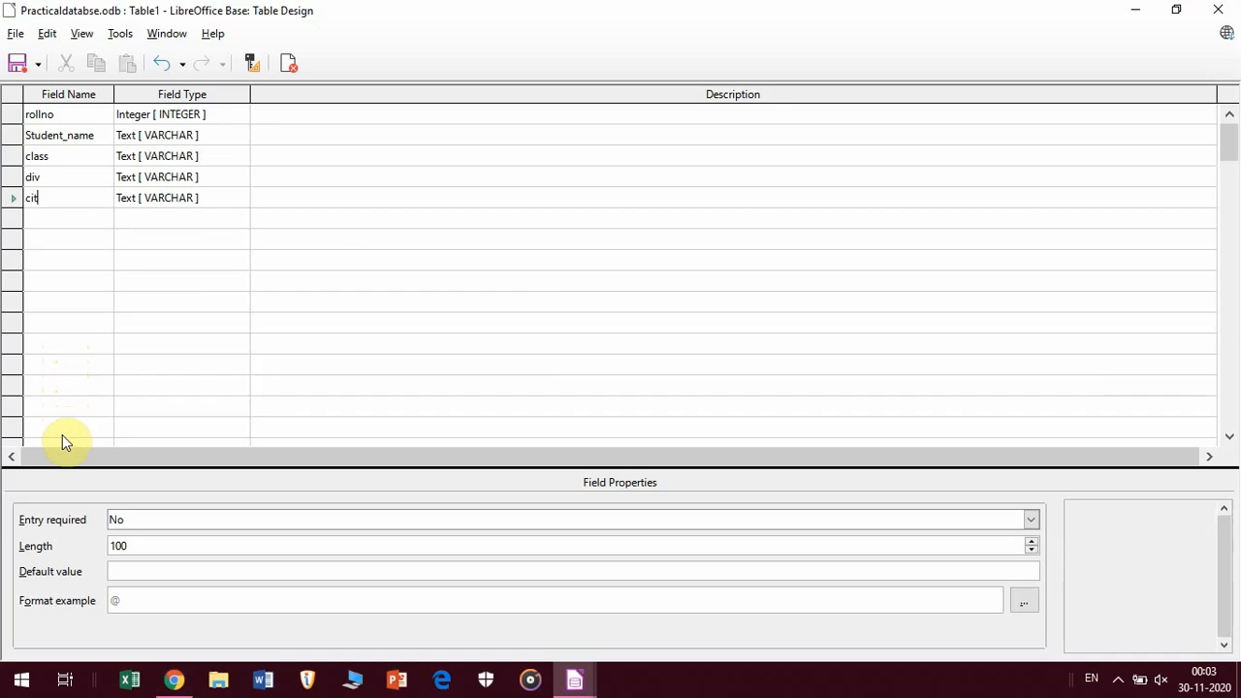
{"action": "type", "text": "y"}
Add a sixth field named dob below city with the type Date [ DATE ].
{"action": "left_click", "coordinate": [62, 220]}
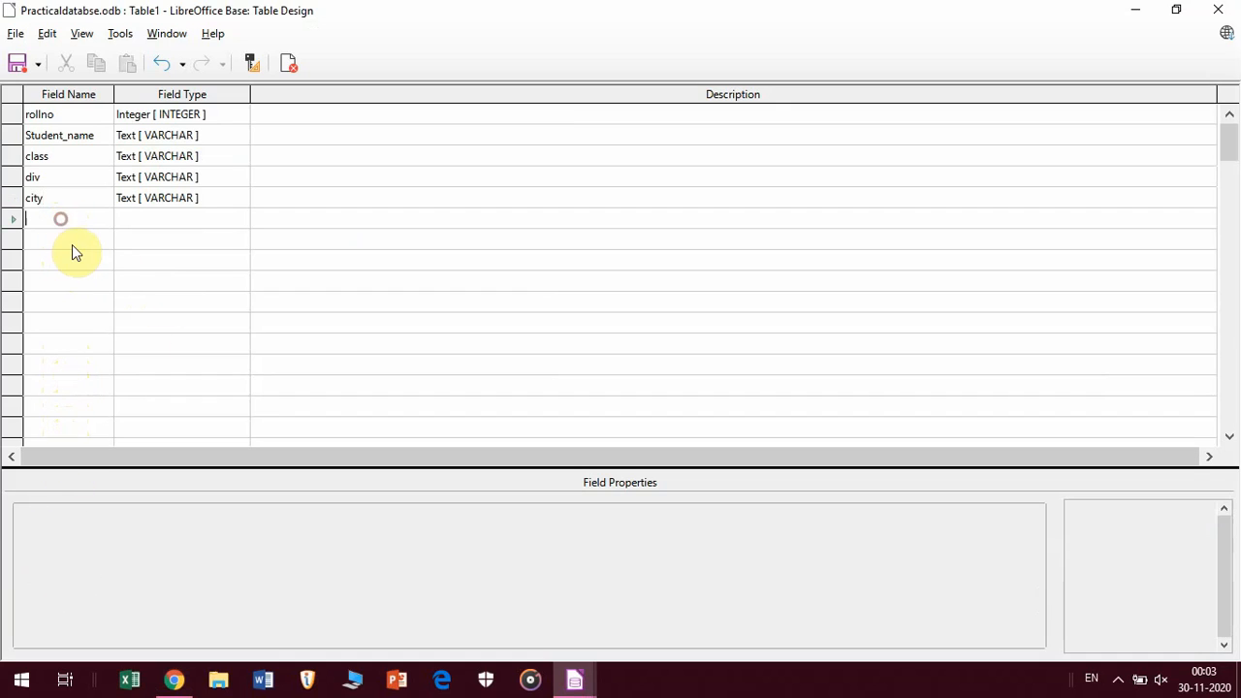
{"action": "type", "text": "dob"}
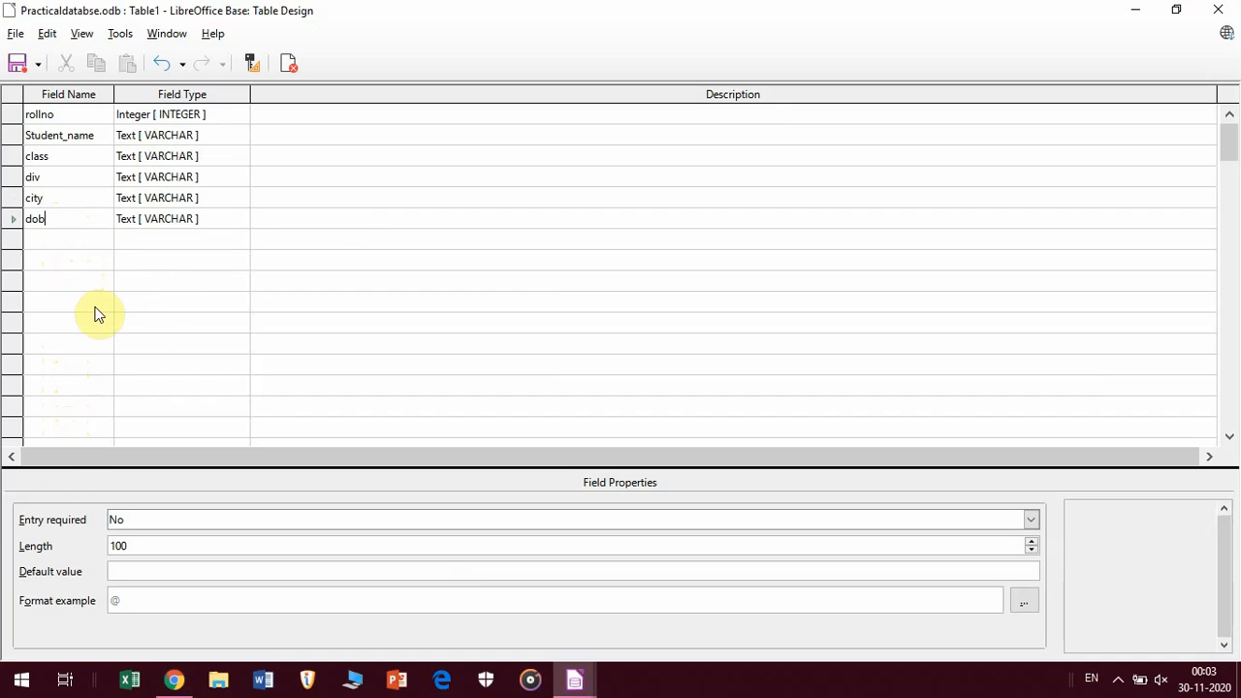
{"action": "left_click", "coordinate": [244, 222]}
{"action": "left_click", "coordinate": [241, 202]}
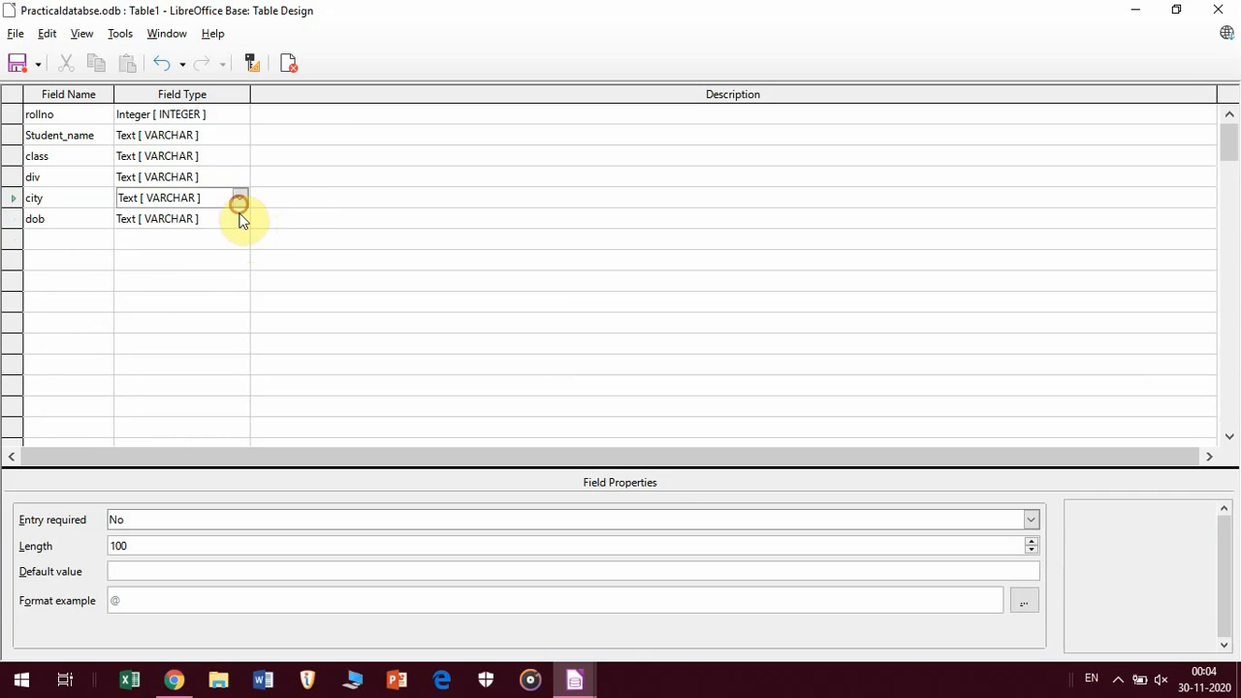
{"action": "left_click", "coordinate": [241, 226]}
{"action": "left_click", "coordinate": [241, 219]}
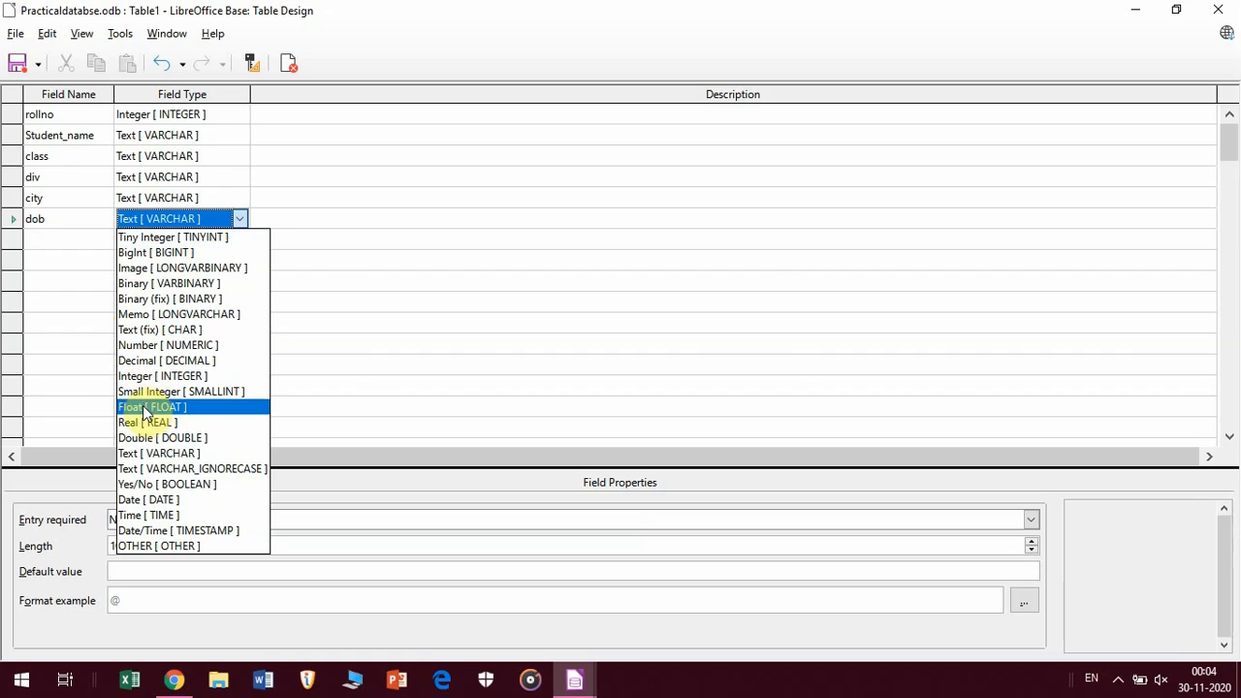
{"action": "left_click", "coordinate": [147, 500]}
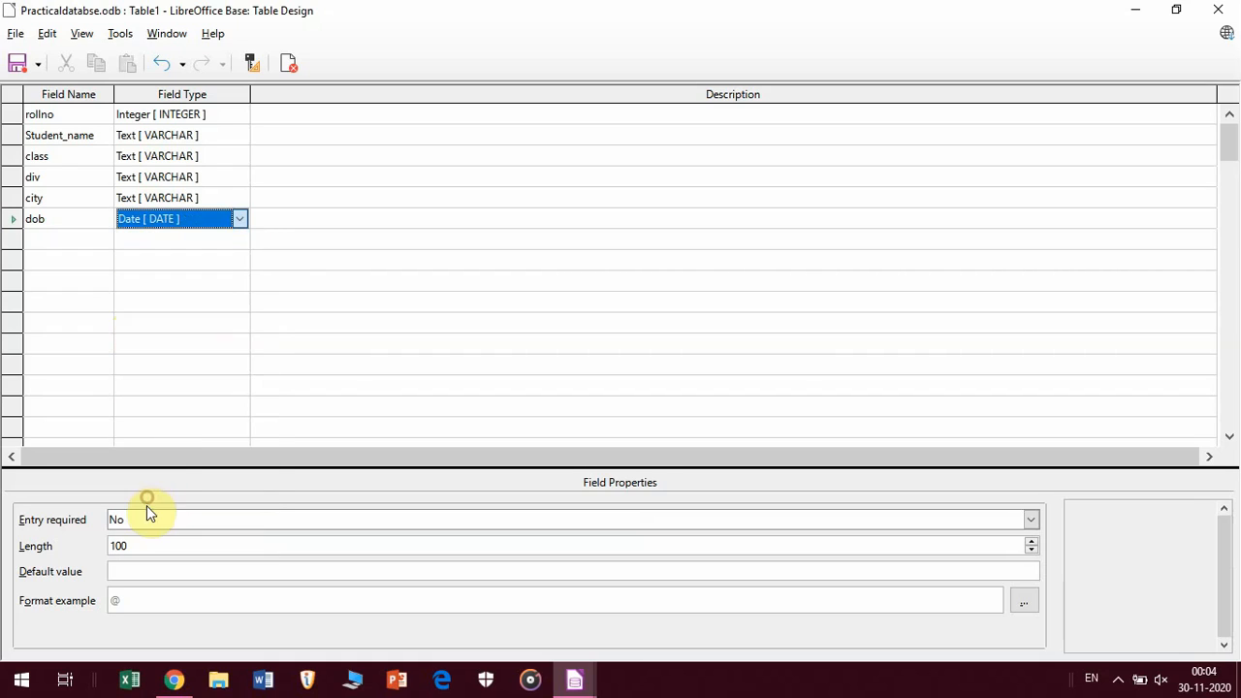
{"action": "left_click", "coordinate": [238, 220]}
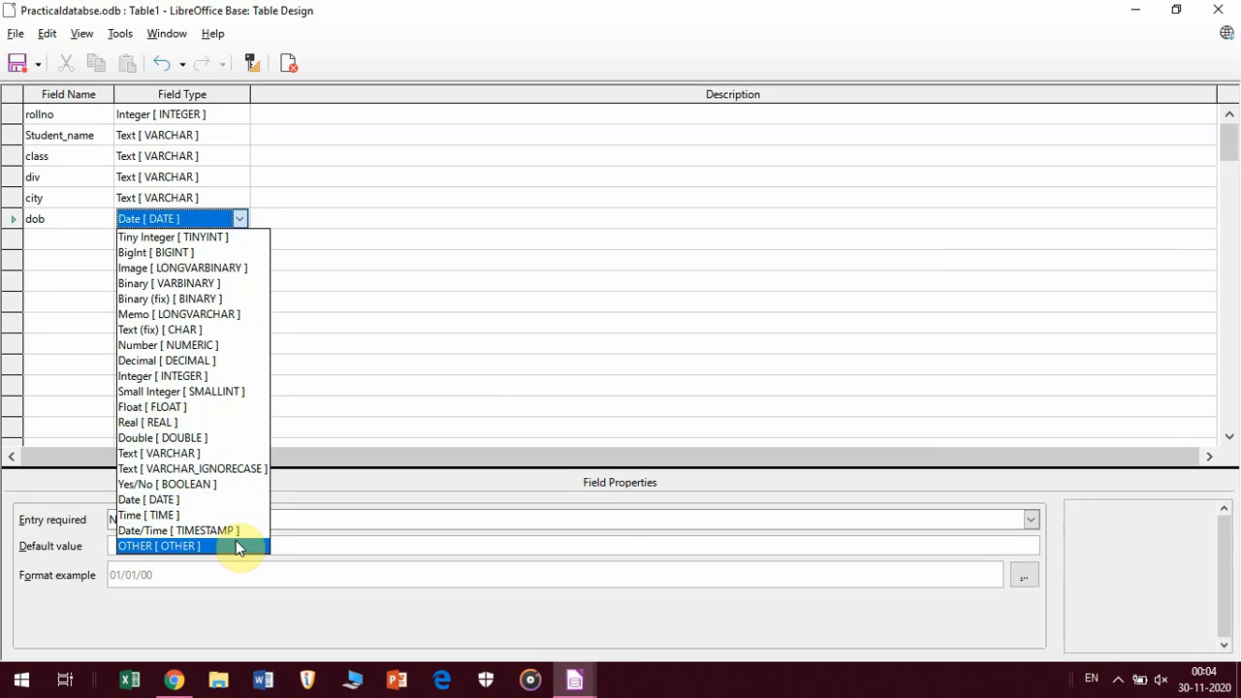
{"action": "left_click", "coordinate": [221, 501]}
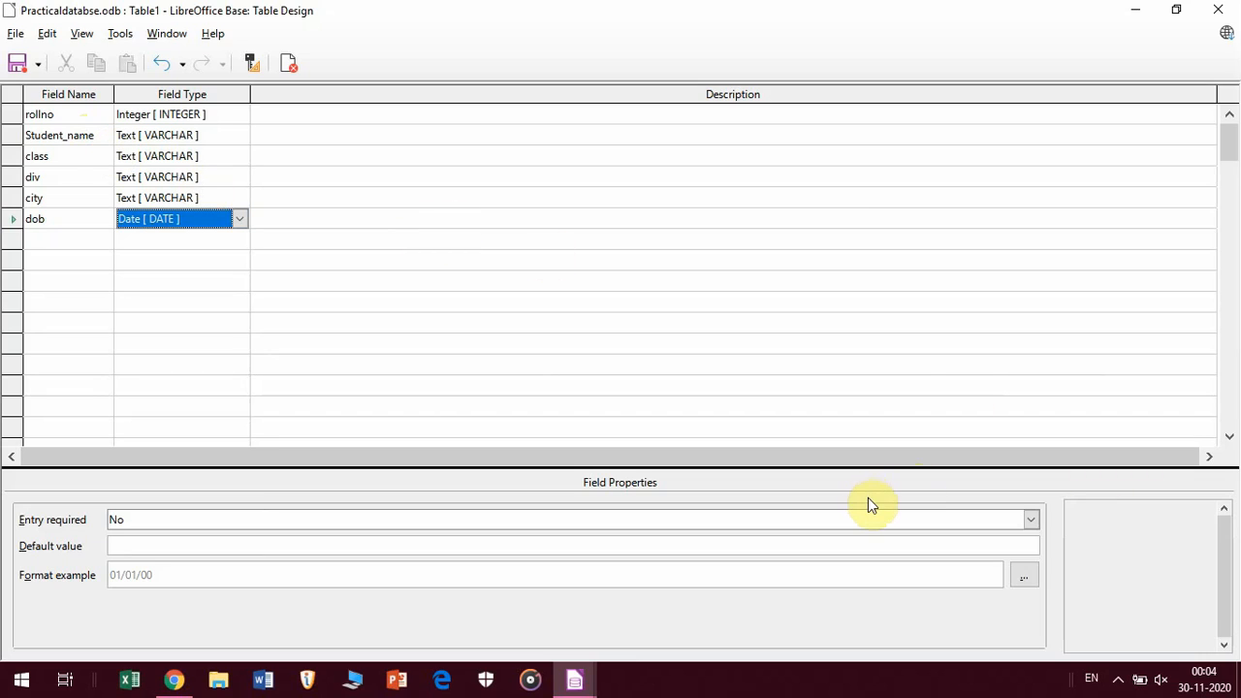
Save the table under the name StudentTable and decline automatic creation of a primary key.
{"action": "key", "text": "ctrl+s"}
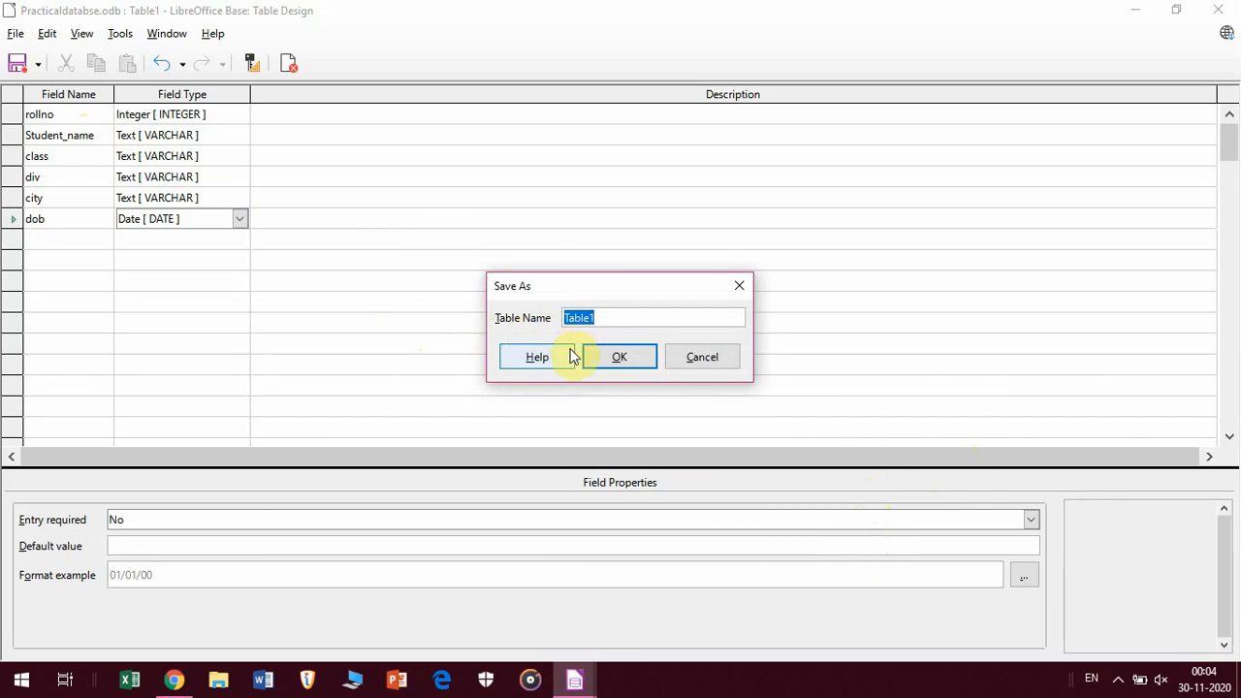
{"action": "key", "text": "BackSpace"}
{"action": "type", "text": "St"}
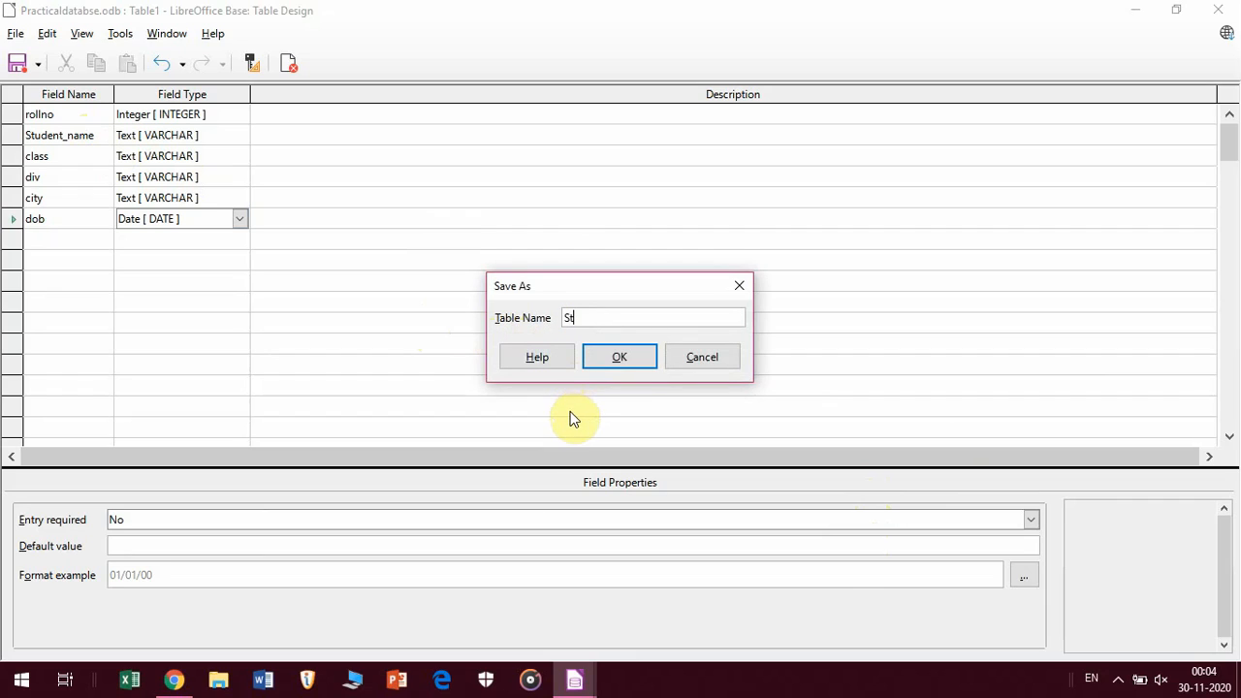
{"action": "type", "text": "udentTable"}
{"action": "key", "text": "Return"}
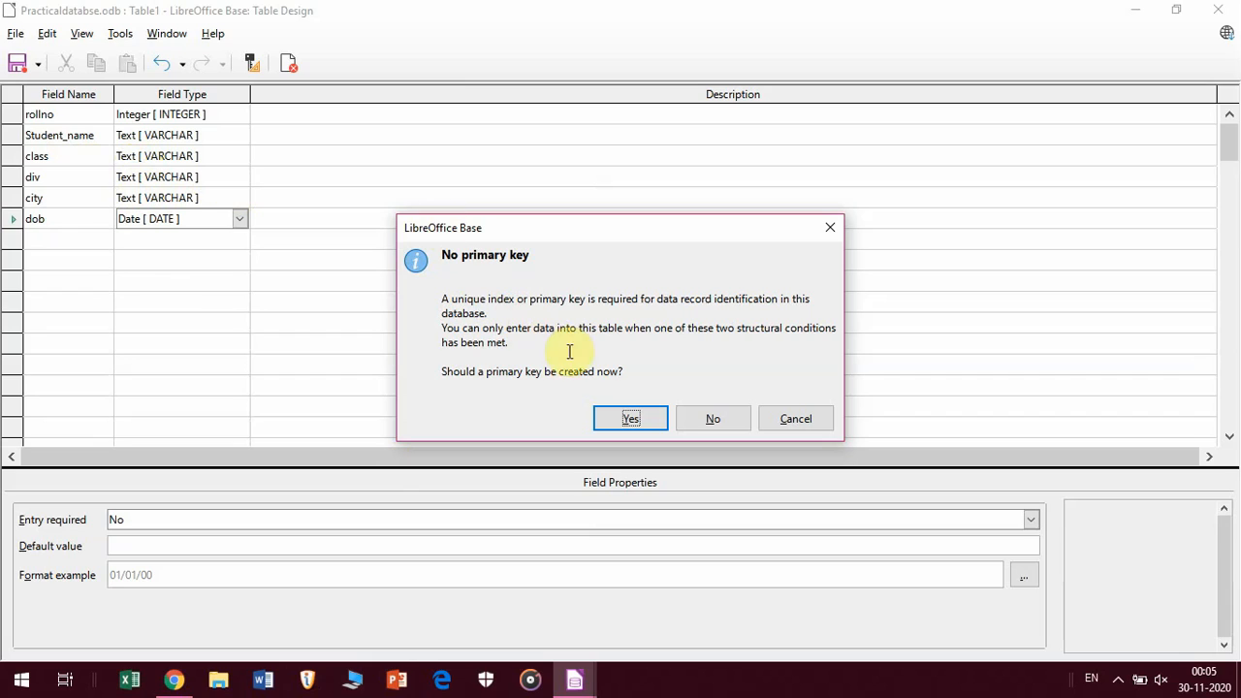
{"action": "left_click", "coordinate": [680, 419]}
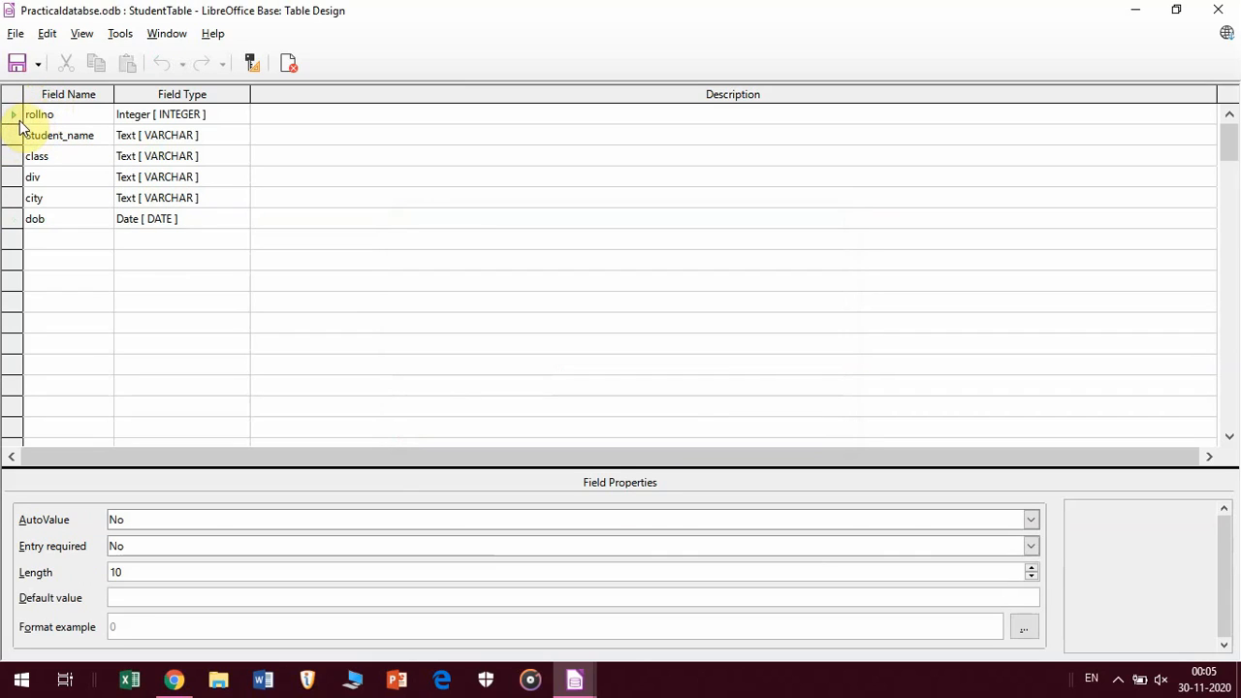
Set the rollno field as the table's primary key.
{"action": "left_click", "coordinate": [14, 117]}
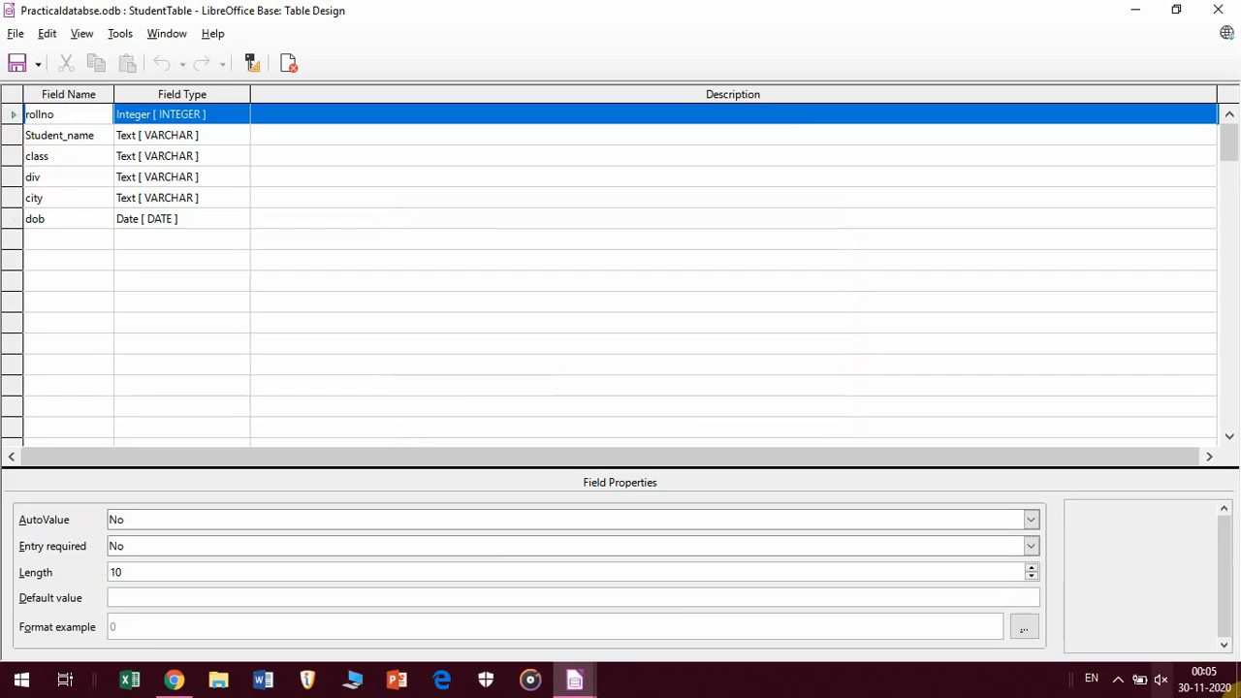
{"action": "right_click", "coordinate": [8, 109]}
{"action": "left_click", "coordinate": [15, 109]}
{"action": "right_click", "coordinate": [17, 110]}
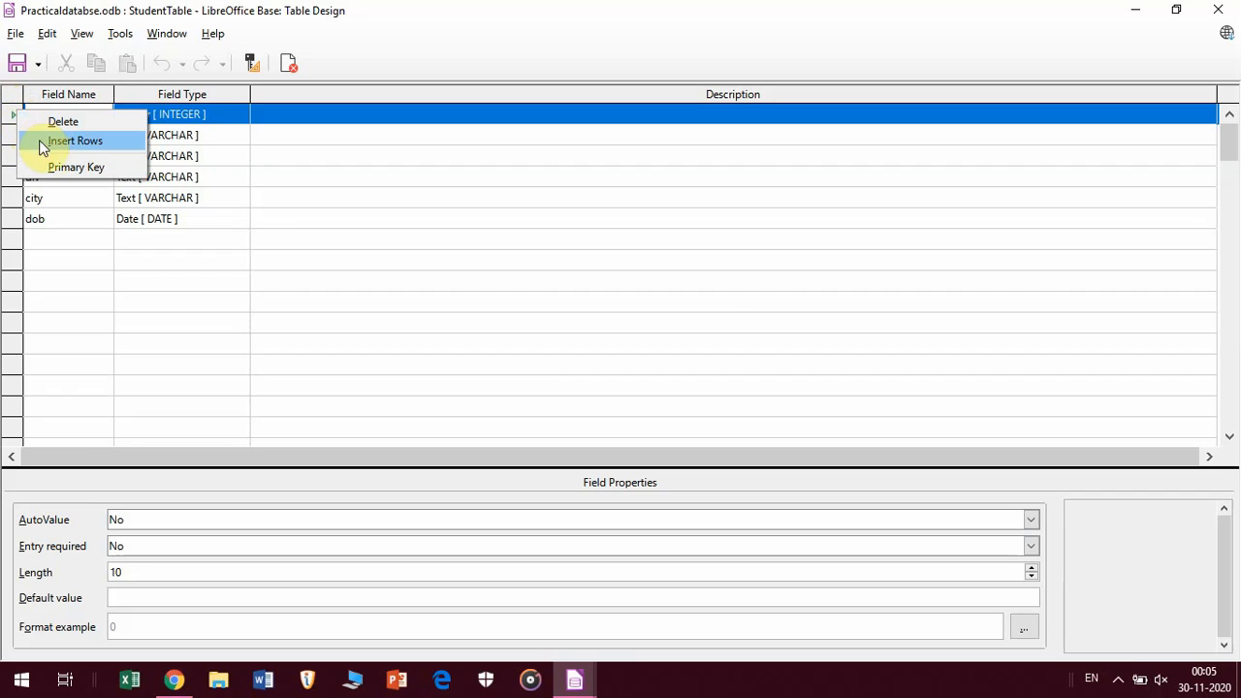
{"action": "left_click", "coordinate": [56, 174]}
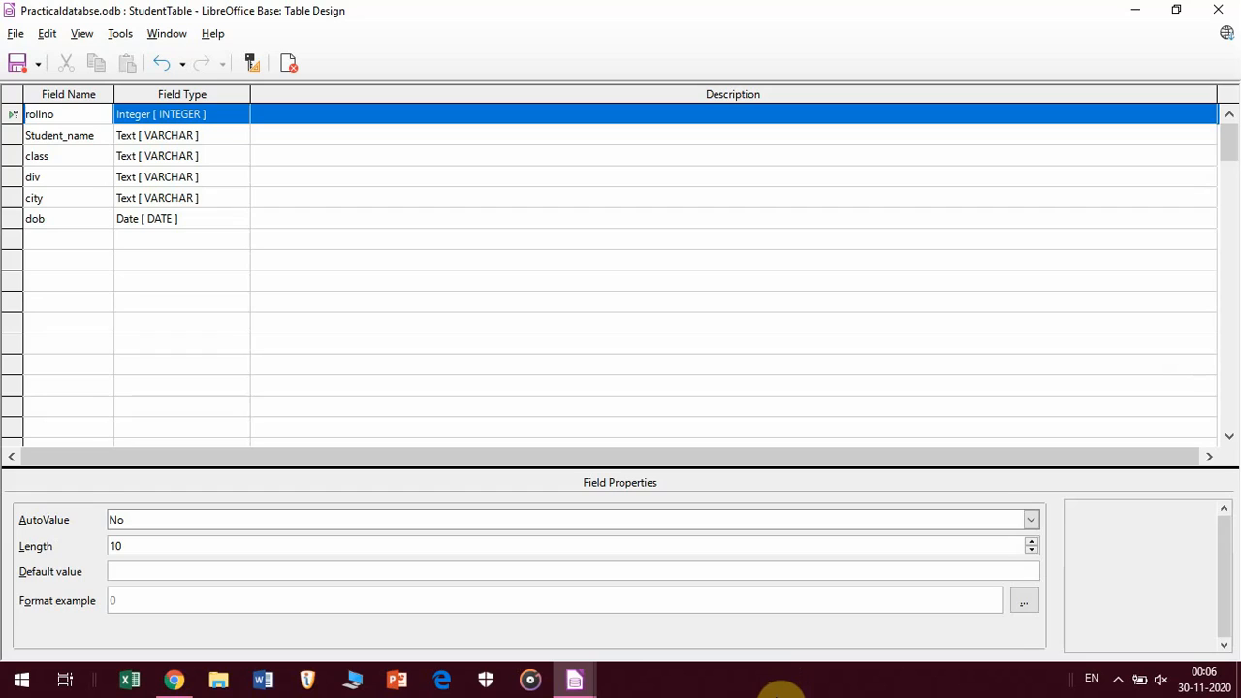
Save and close the table design and return to the Practicaldatabse.odb database window in LibreOffice Base.
{"action": "key", "text": "shift+End"}
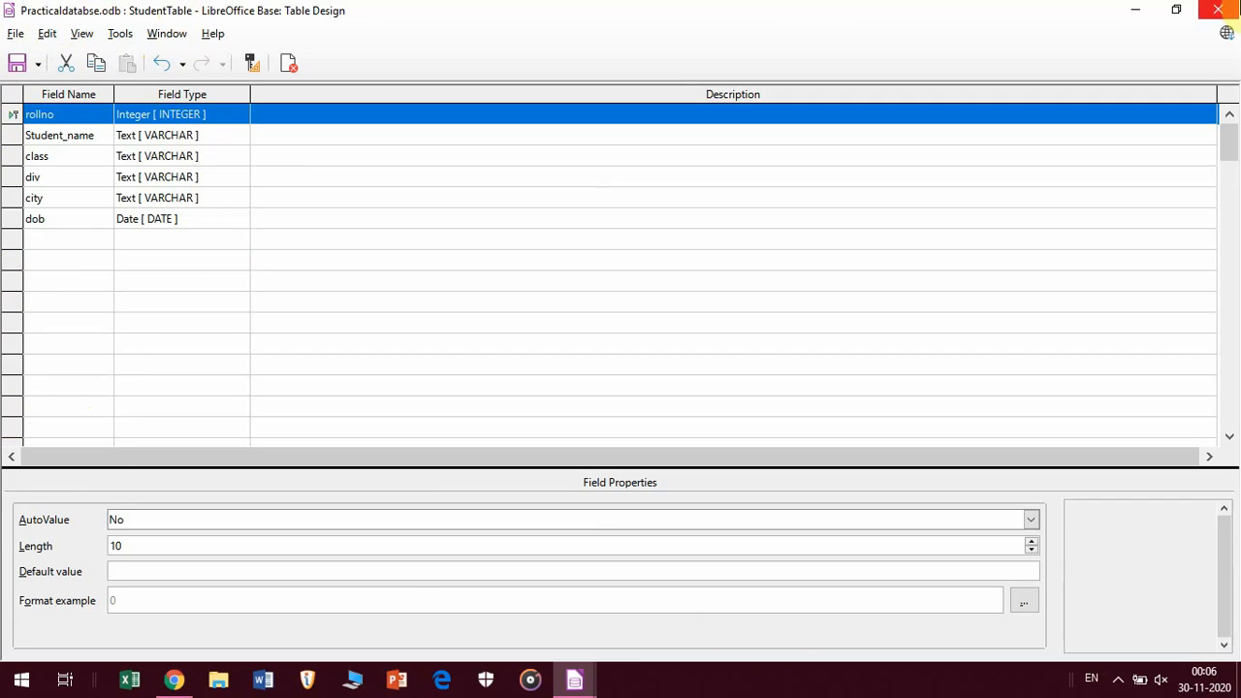
{"action": "left_click", "coordinate": [1230, 8]}
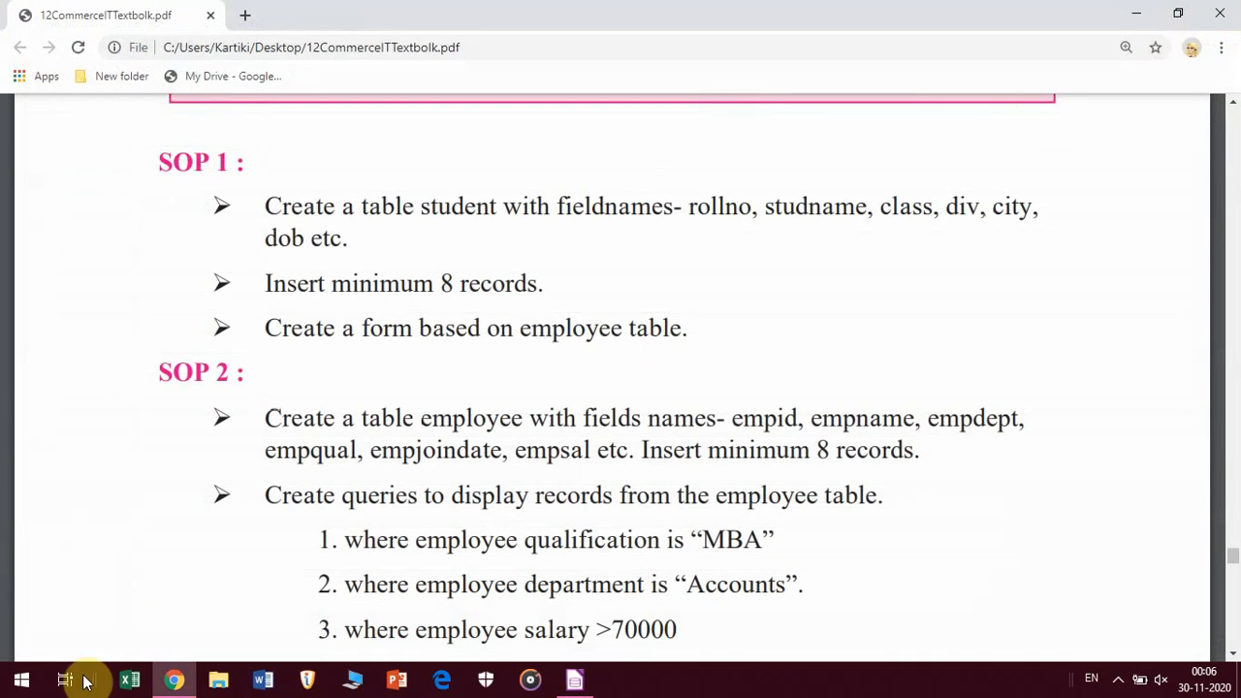
{"action": "left_click", "coordinate": [575, 679]}
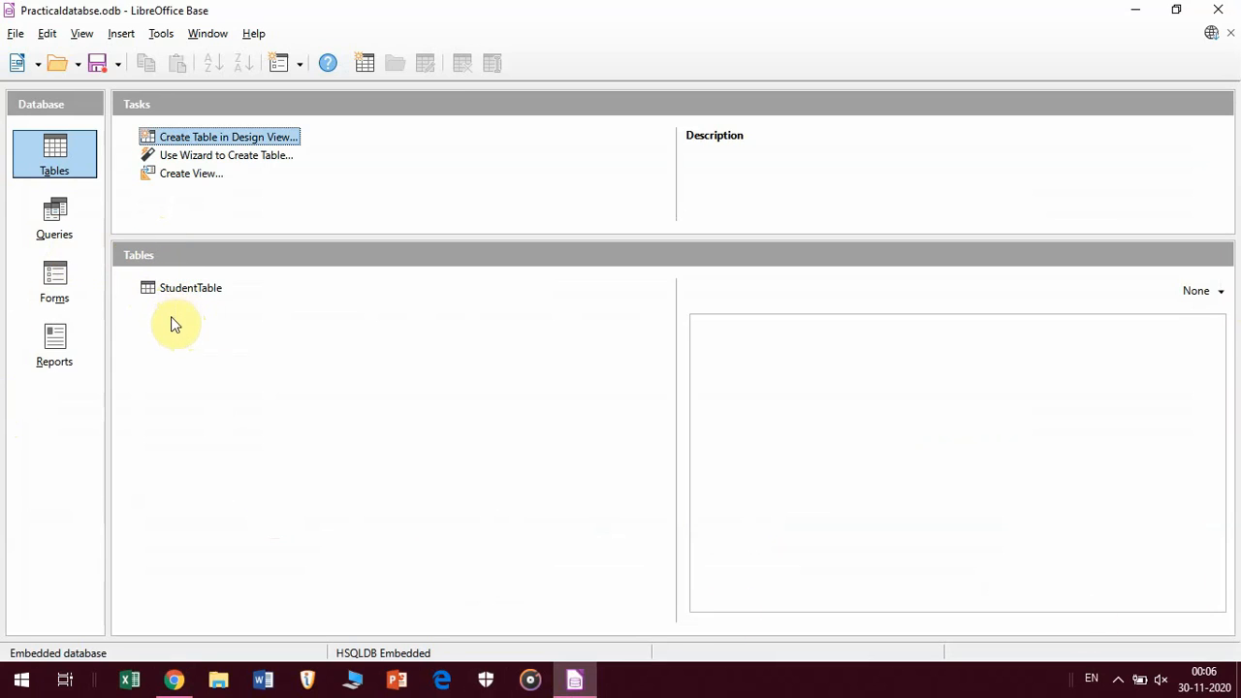
{"action": "left_click", "coordinate": [174, 289]}
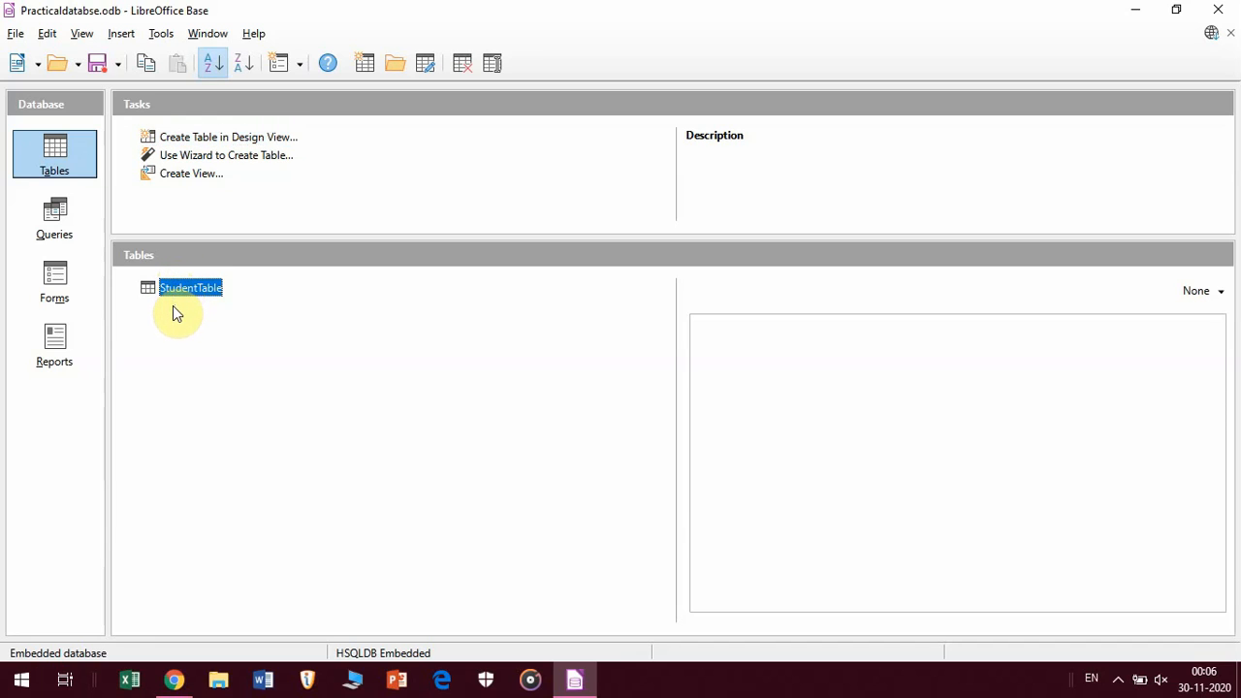
{"action": "key", "text": "ctrl+c"}
{"action": "key", "text": "ctrl+v"}
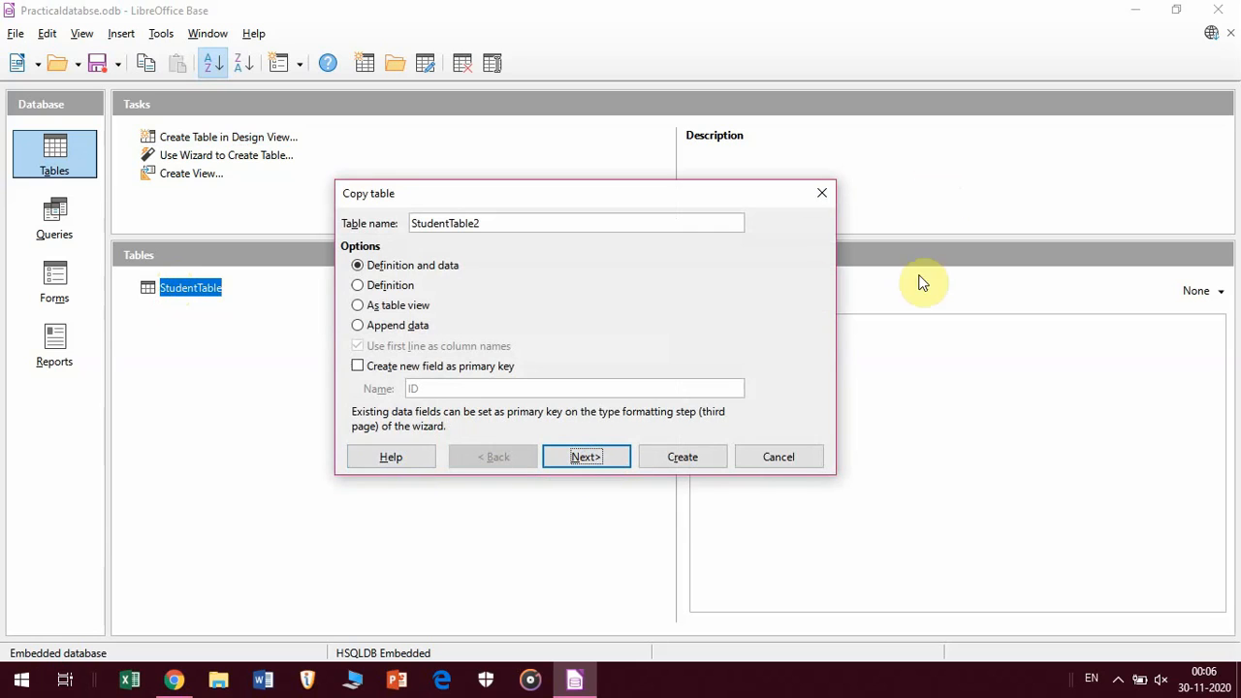
{"action": "left_click", "coordinate": [755, 455]}
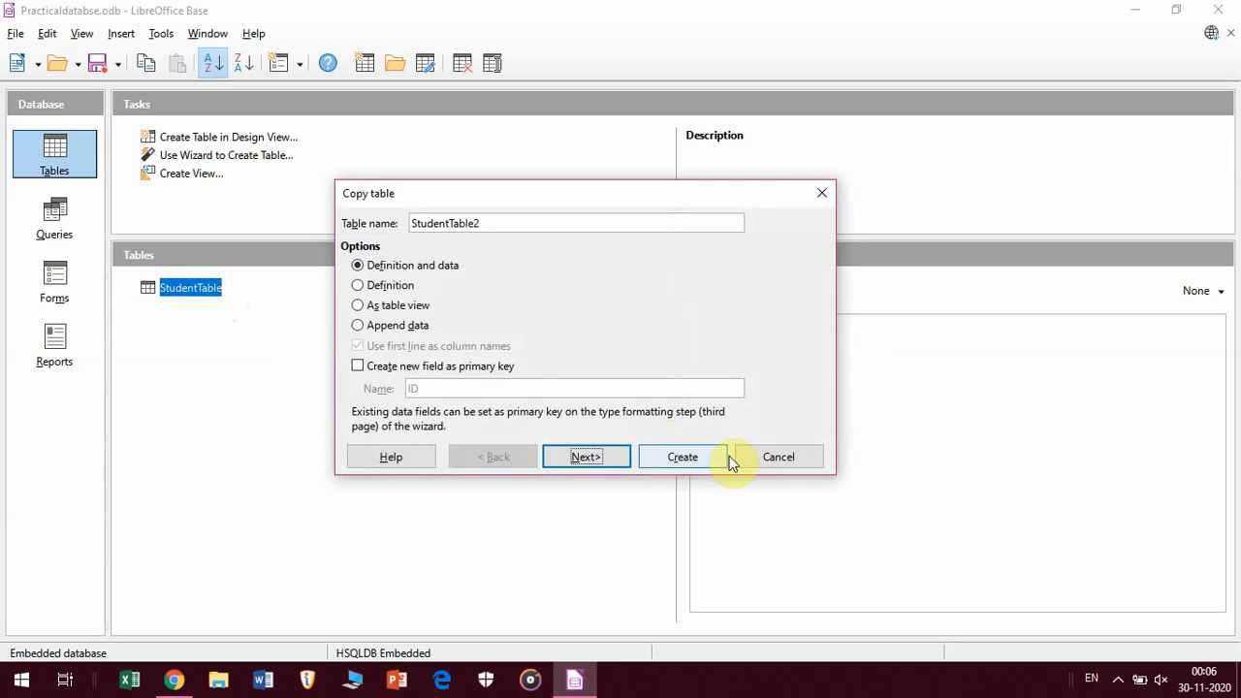
{"action": "left_click", "coordinate": [768, 463]}
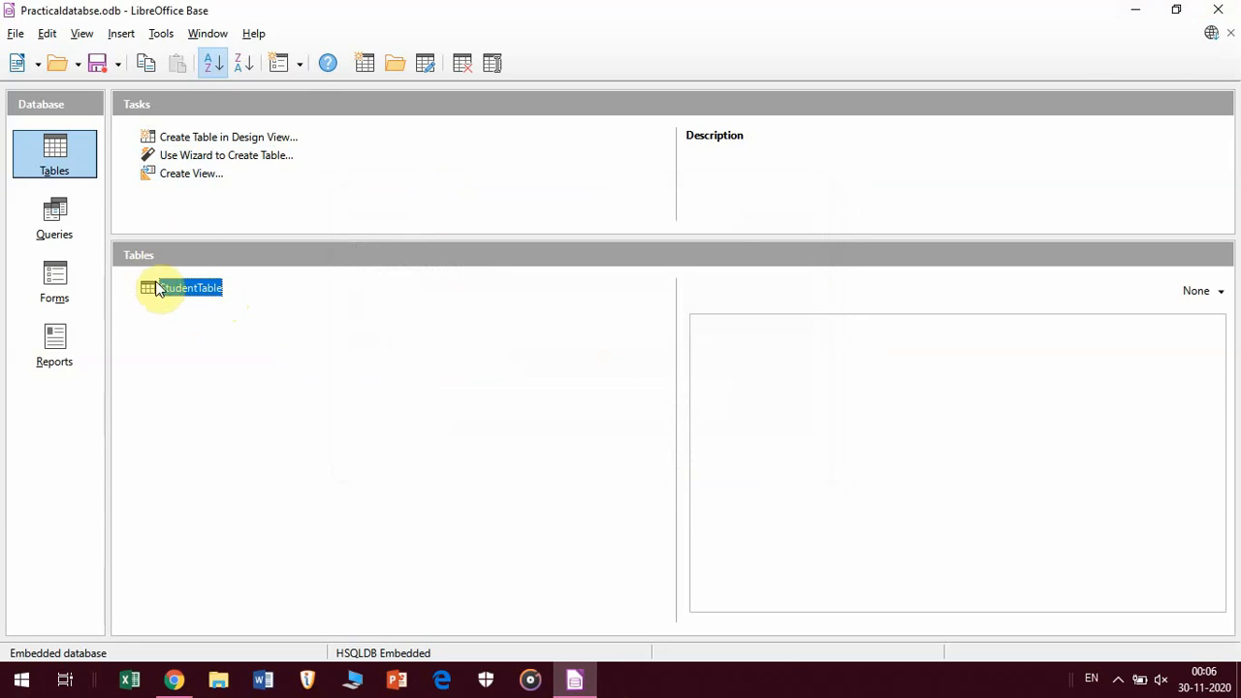
{"action": "left_click_drag", "start_coordinate": [161, 285], "coordinate": [177, 287]}
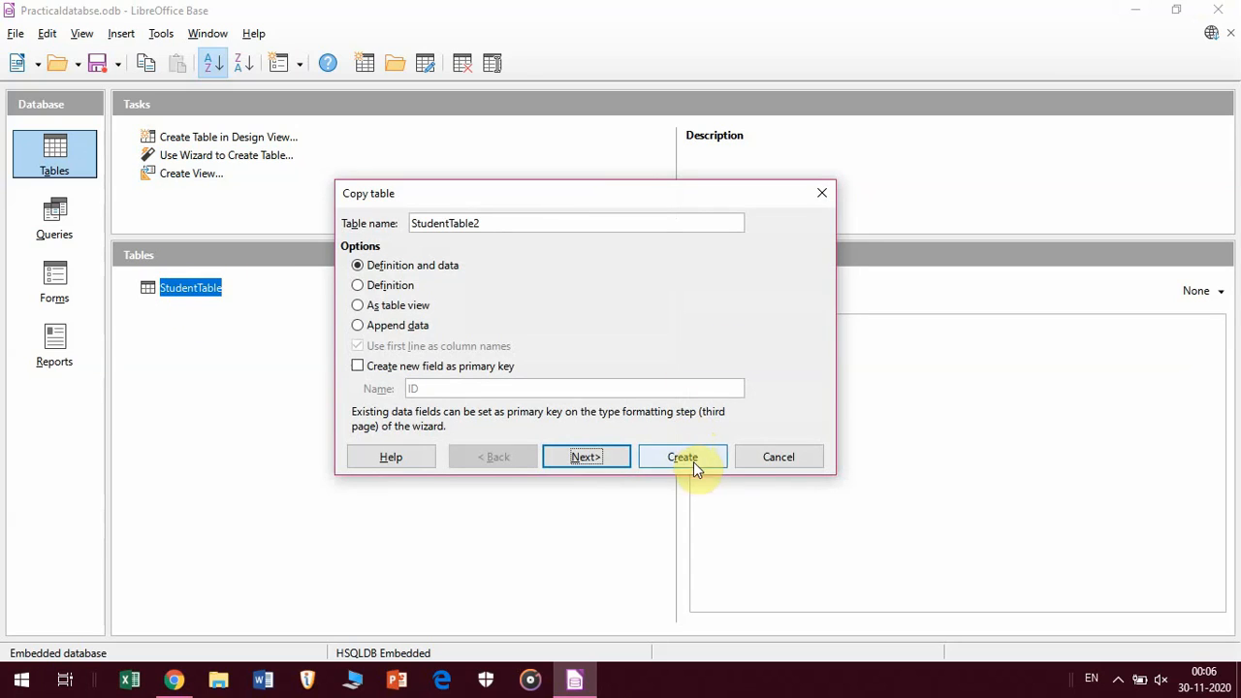
{"action": "left_click", "coordinate": [768, 458]}
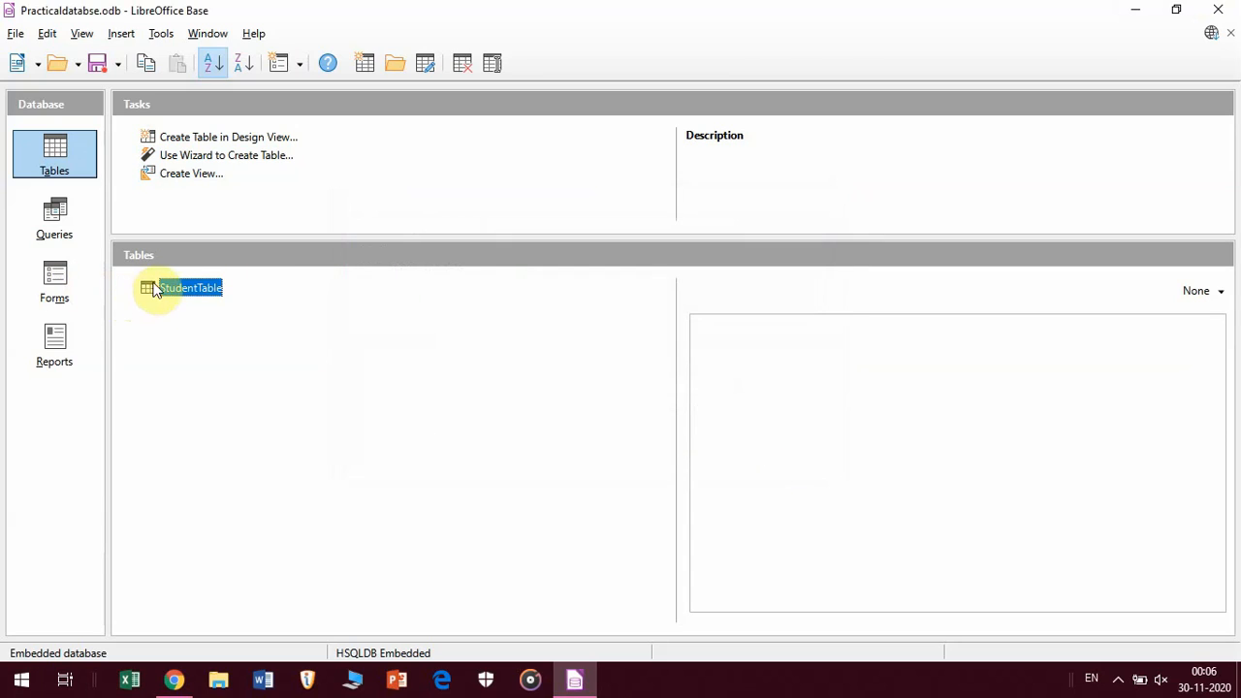
Open StudentTable for data entry.
{"action": "left_click", "coordinate": [152, 284]}
{"action": "left_click", "coordinate": [152, 288]}
{"action": "left_click", "coordinate": [152, 289]}
{"action": "double_click", "coordinate": [150, 293]}
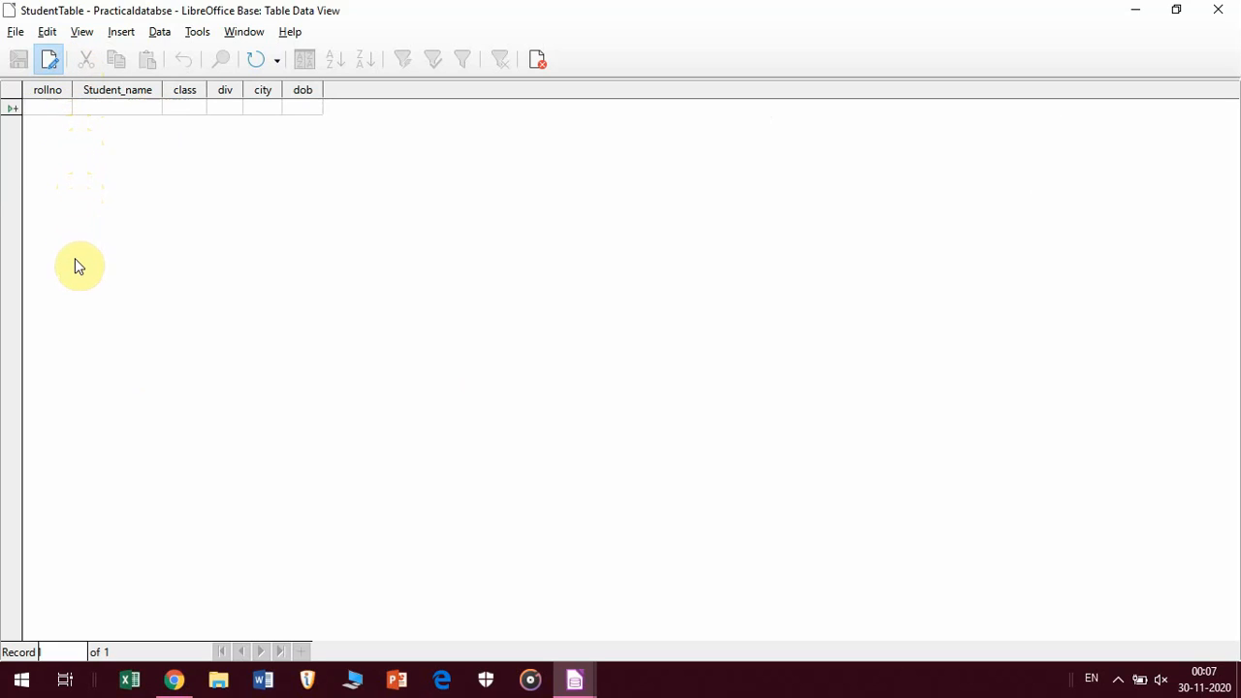
Fill in the first record with rollno 1, the student's name, class 11 and div A.
{"action": "type", "text": "1"}
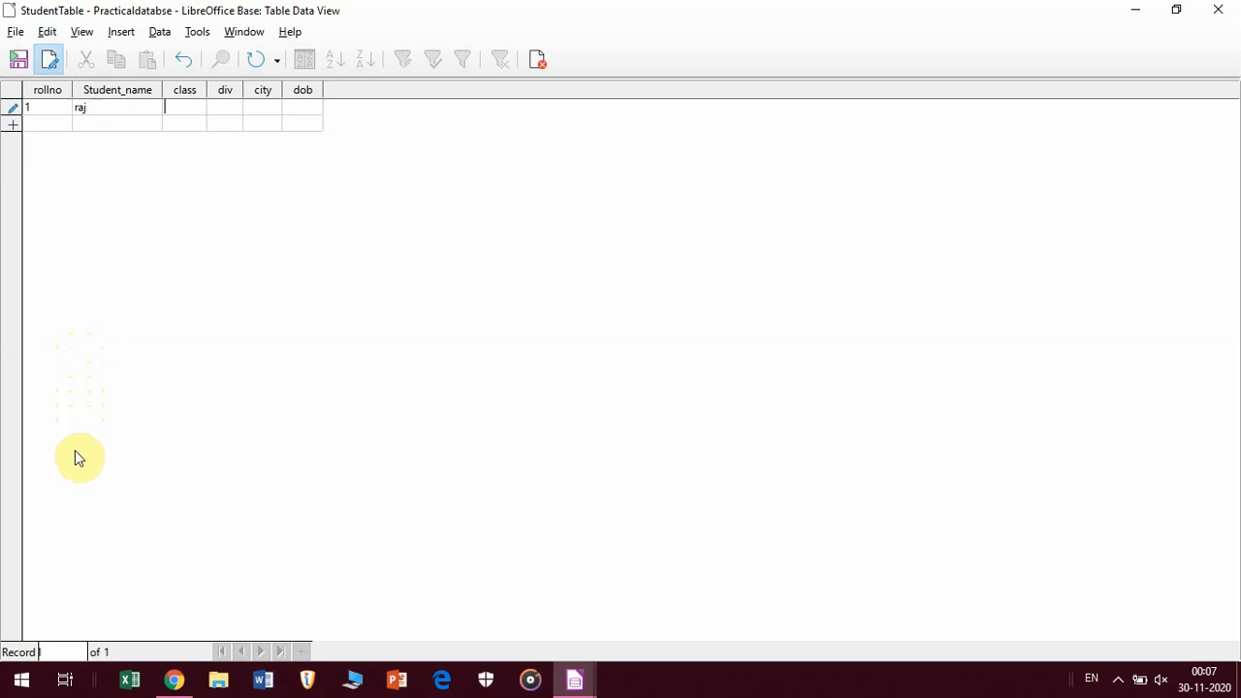
{"action": "type", "text": "11"}
{"action": "key", "text": "BackSpace"}
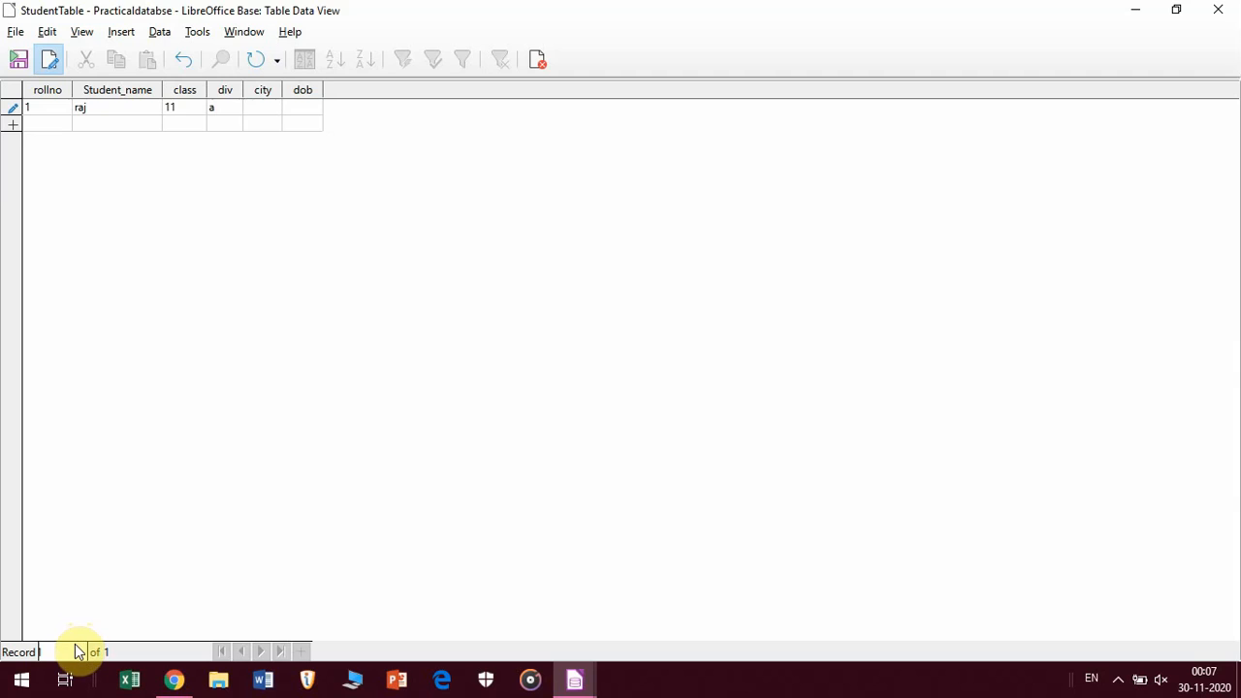
{"action": "left_click", "coordinate": [231, 106]}
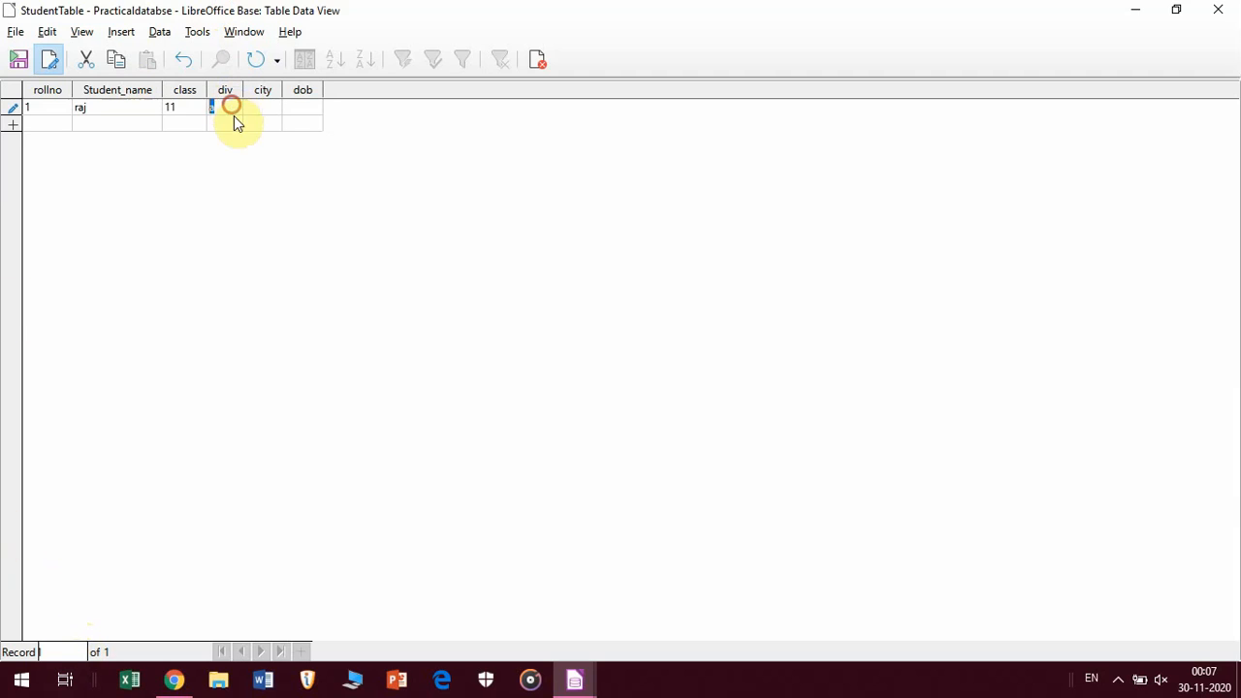
{"action": "key", "text": "BackSpace"}
{"action": "type", "text": "A"}
{"action": "key", "text": "Tab"}
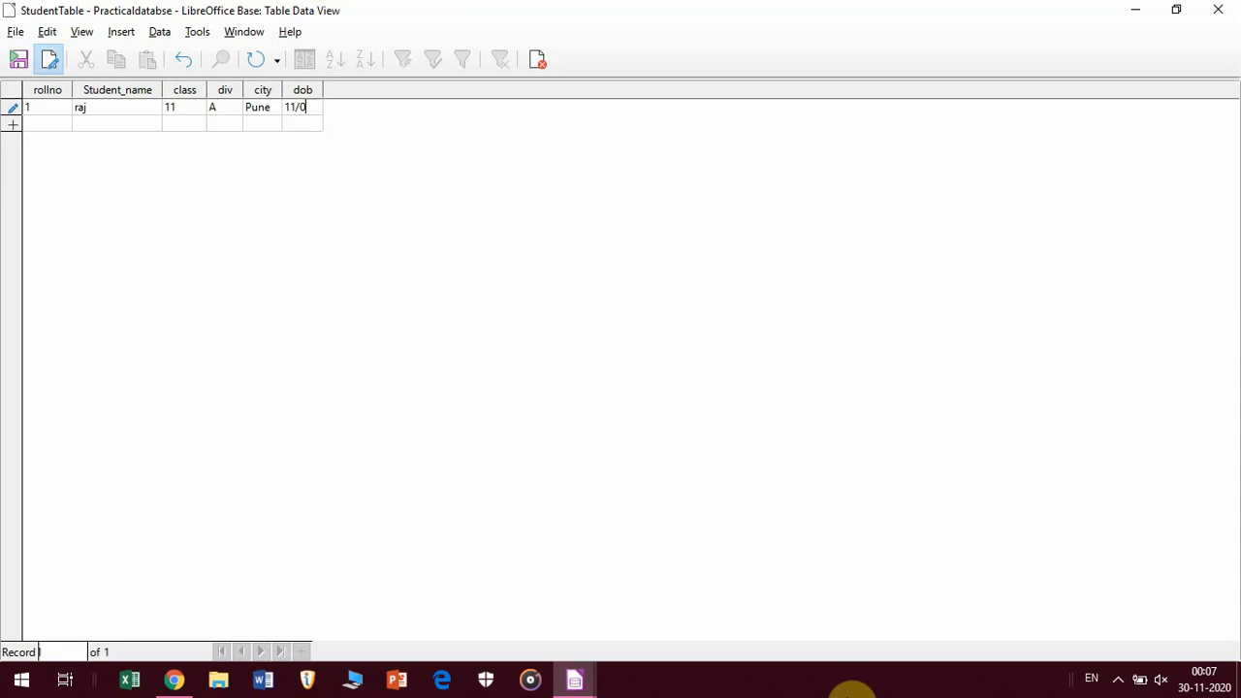
Complete the first record with city Pune and the student's date of birth, and widen the dob column.
{"action": "type", "text": "2000"}
{"action": "left_click_drag", "start_coordinate": [322, 92], "coordinate": [369, 92]}
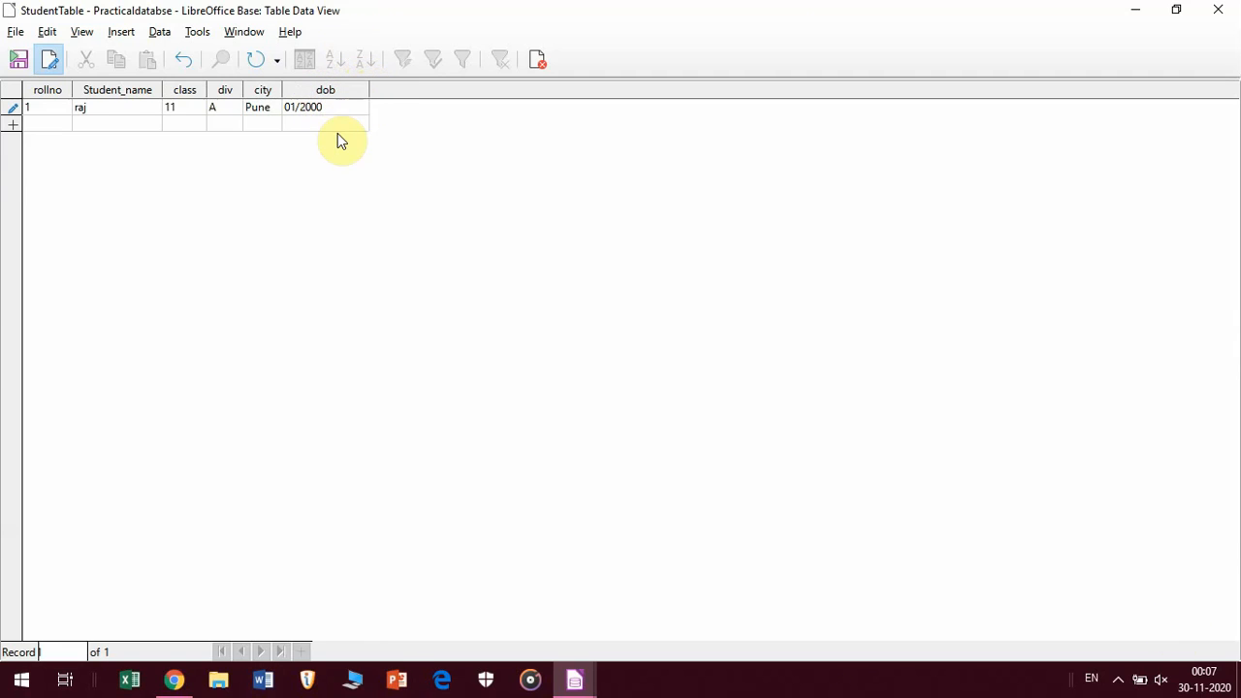
{"action": "left_click", "coordinate": [58, 125]}
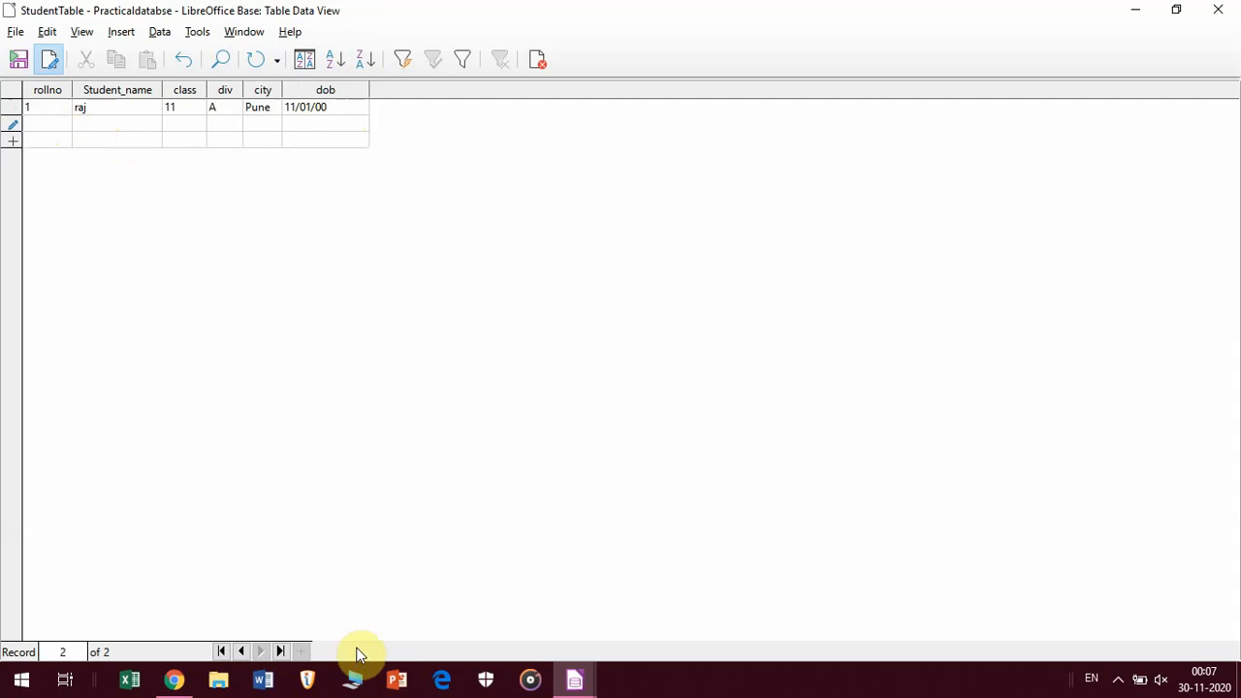
Try to return to the first record's dob value from the empty second row.
{"action": "left_click", "coordinate": [340, 112]}
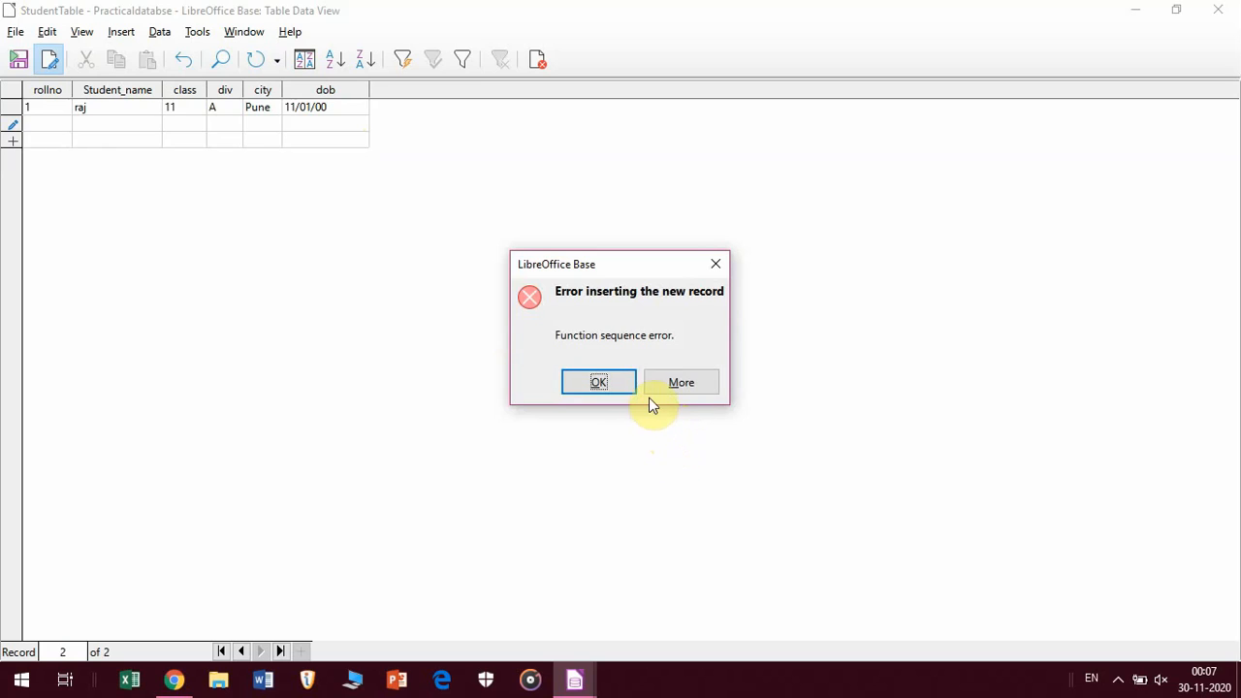
{"action": "left_click", "coordinate": [601, 381]}
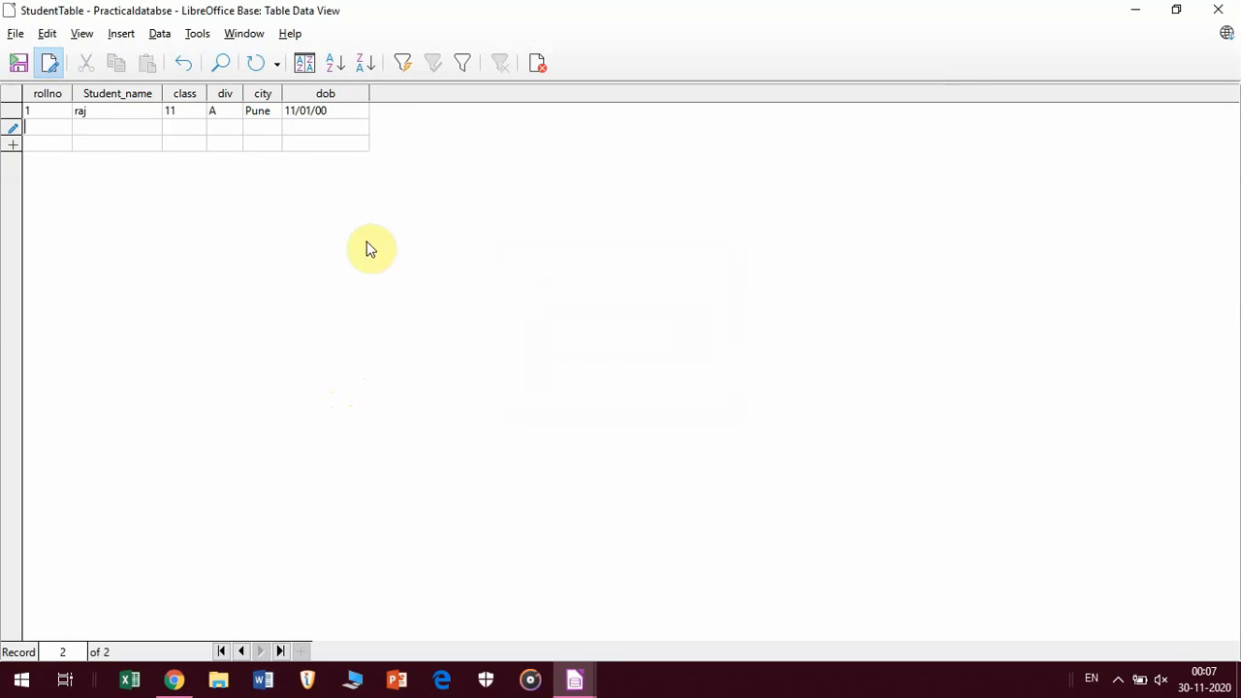
{"action": "left_click", "coordinate": [333, 112]}
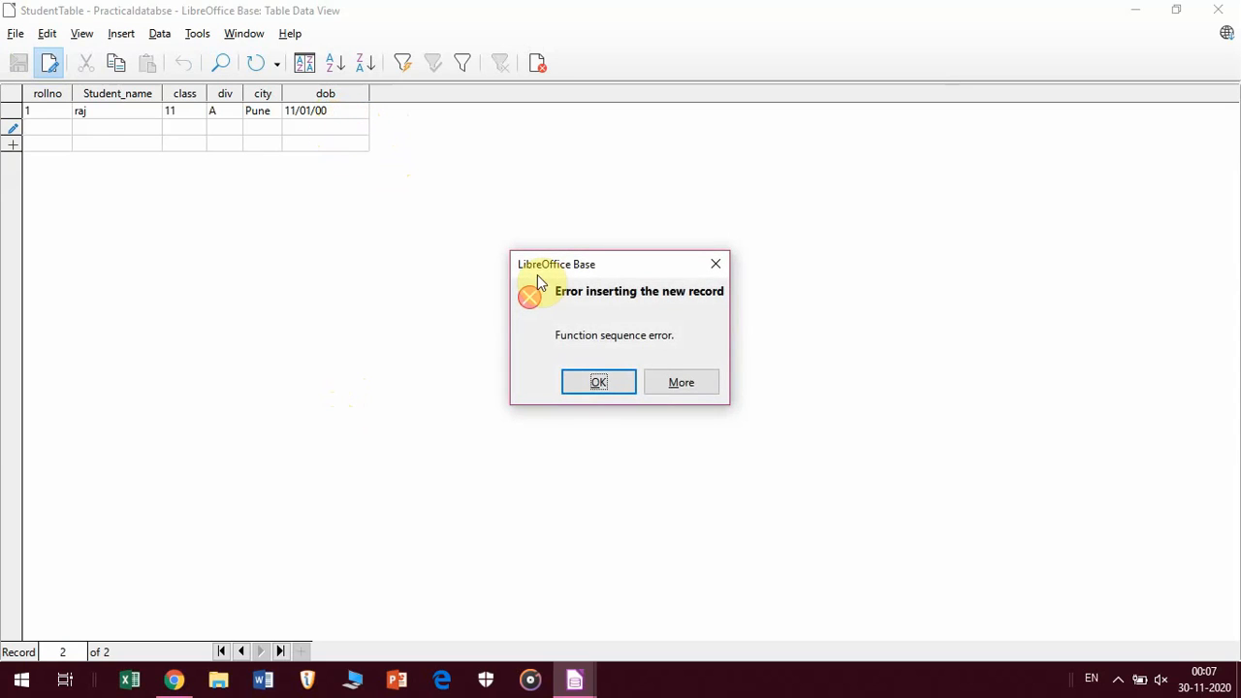
{"action": "left_click", "coordinate": [603, 384]}
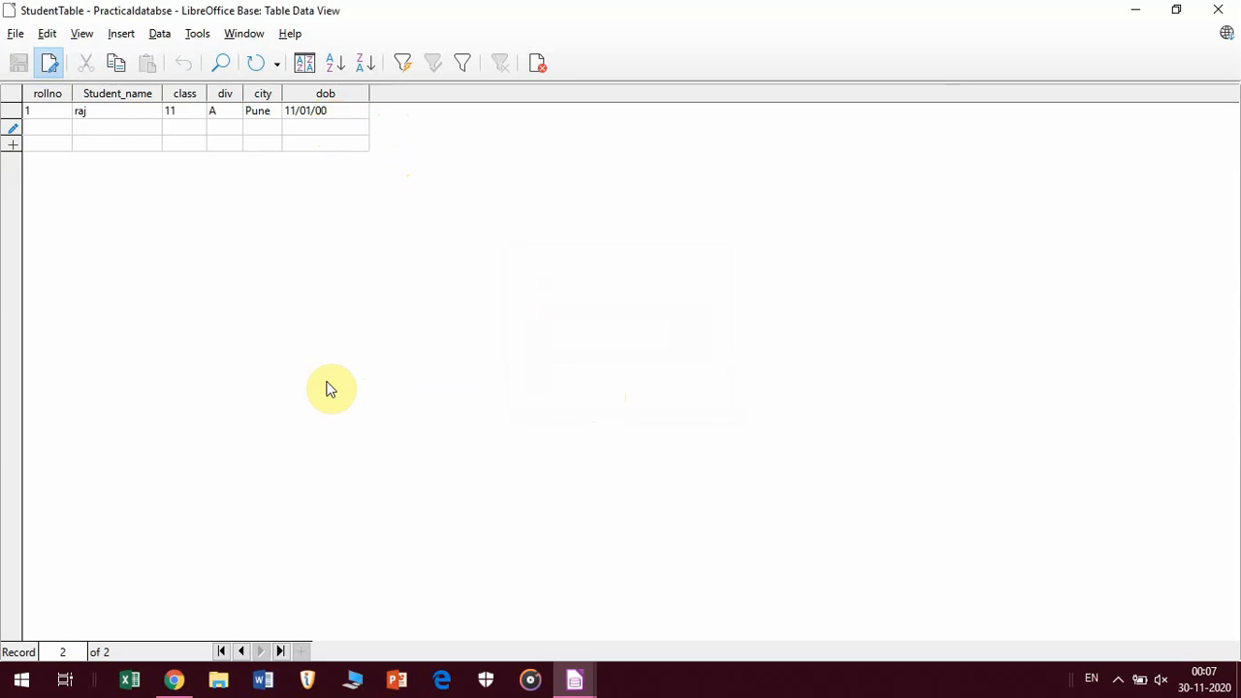
{"action": "left_click", "coordinate": [61, 128]}
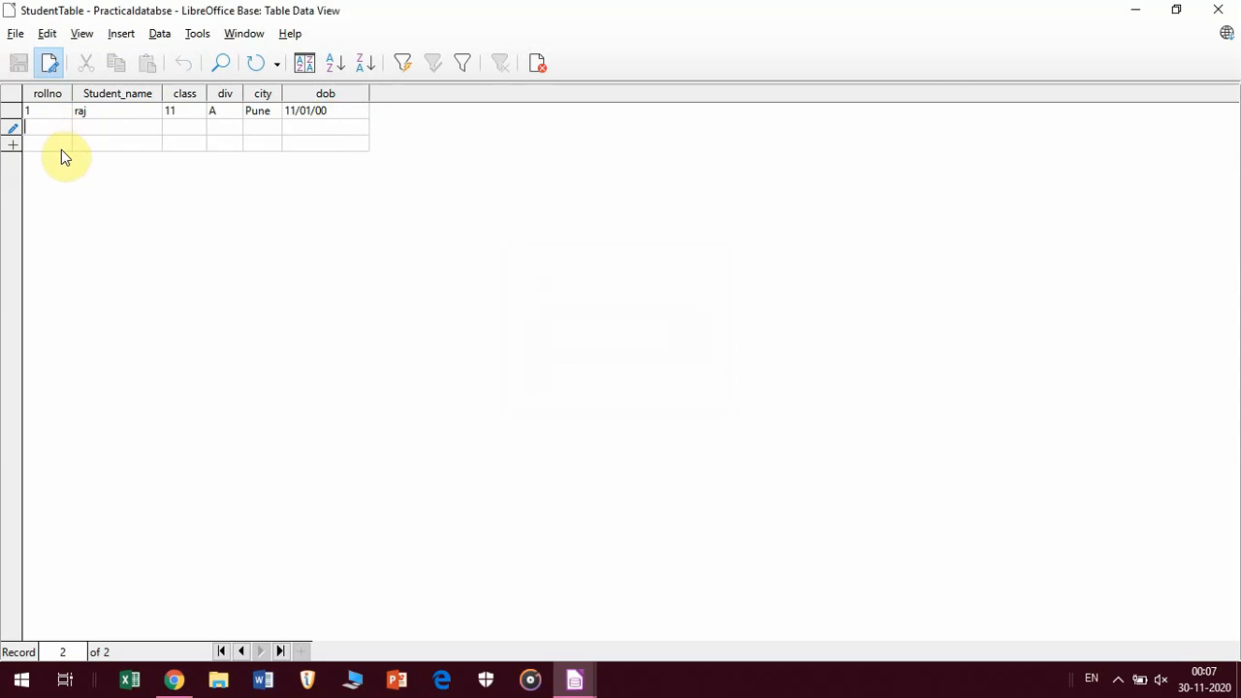
Enter the second record with rollno 2, the student's name, class 12, div B, city mumbai and the date of birth.
{"action": "type", "text": "2"}
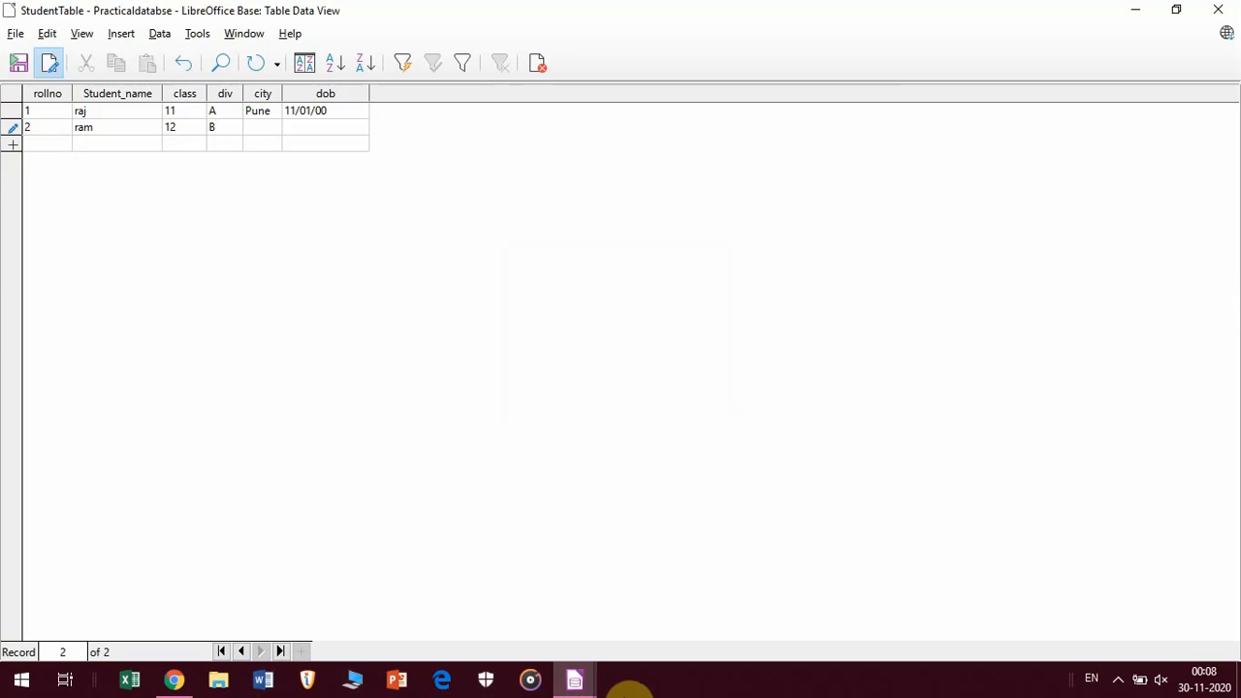
{"action": "type", "text": "ai"}
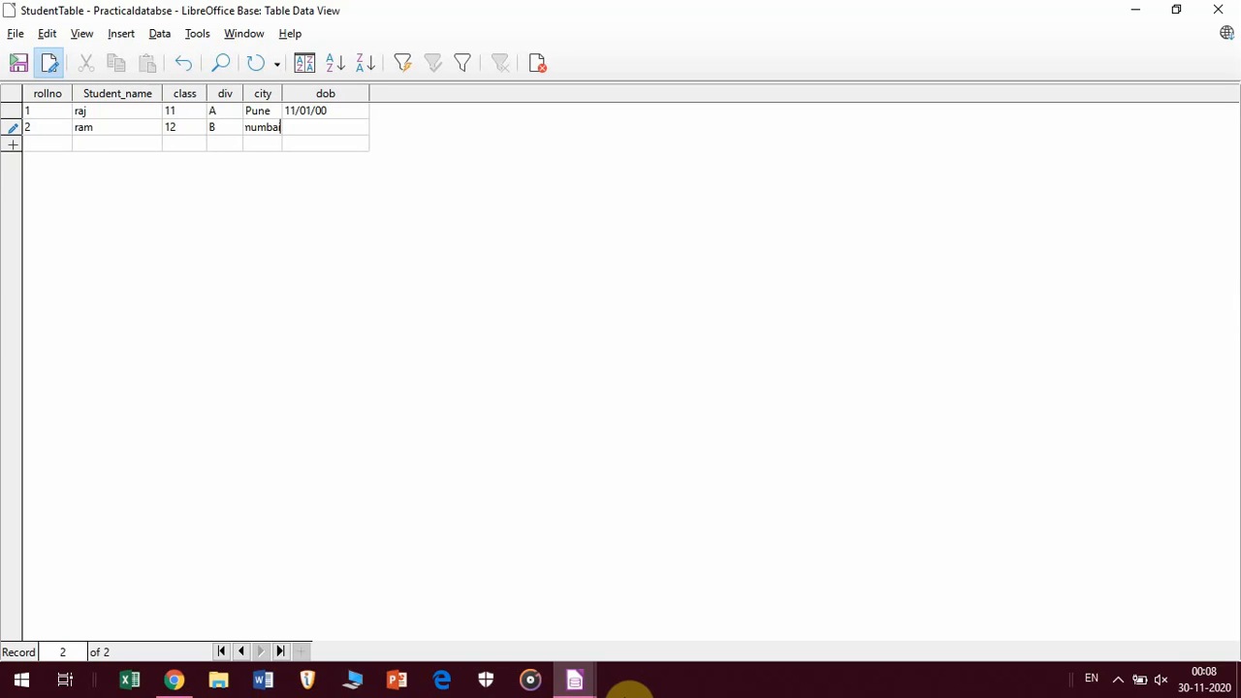
{"action": "key", "text": "BackSpace"}
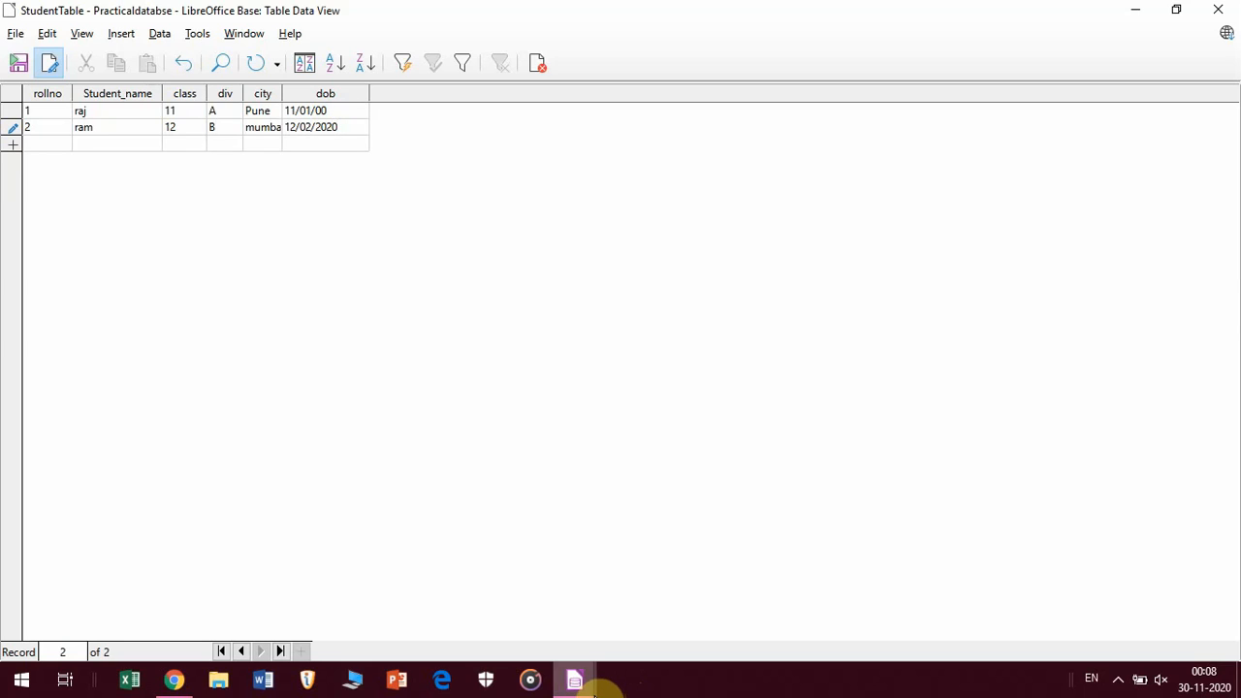
{"action": "key", "text": "Tab"}
{"action": "mouse_move", "coordinate": [575, 679]}
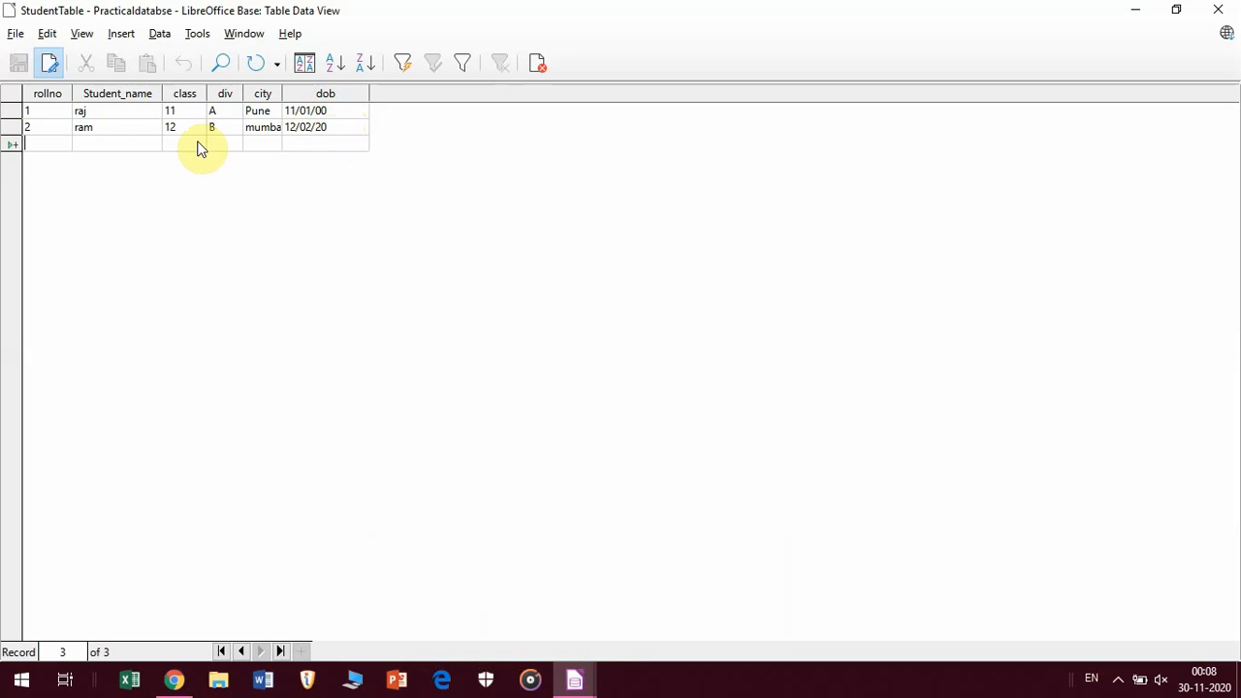
Enter the third record with rollno 3, the student's name, class 11, div B, city Pune and the date of birth.
{"action": "type", "text": "3"}
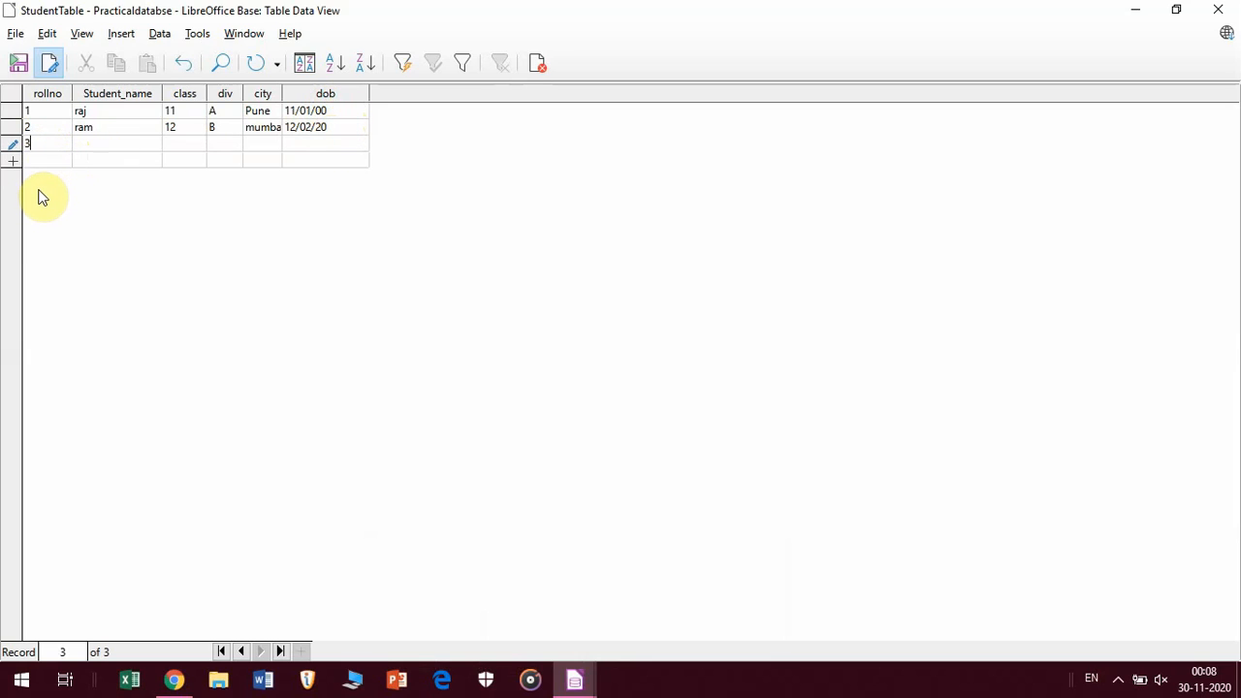
{"action": "key", "text": "Tab"}
{"action": "type", "text": "priya"}
{"action": "key", "text": "Tab"}
{"action": "type", "text": "11"}
{"action": "key", "text": "Tab"}
{"action": "type", "text": "B"}
{"action": "key", "text": "Tab"}
{"action": "type", "text": "Pune"}
{"action": "key", "text": "Tab"}
{"action": "type", "text": "13/"}
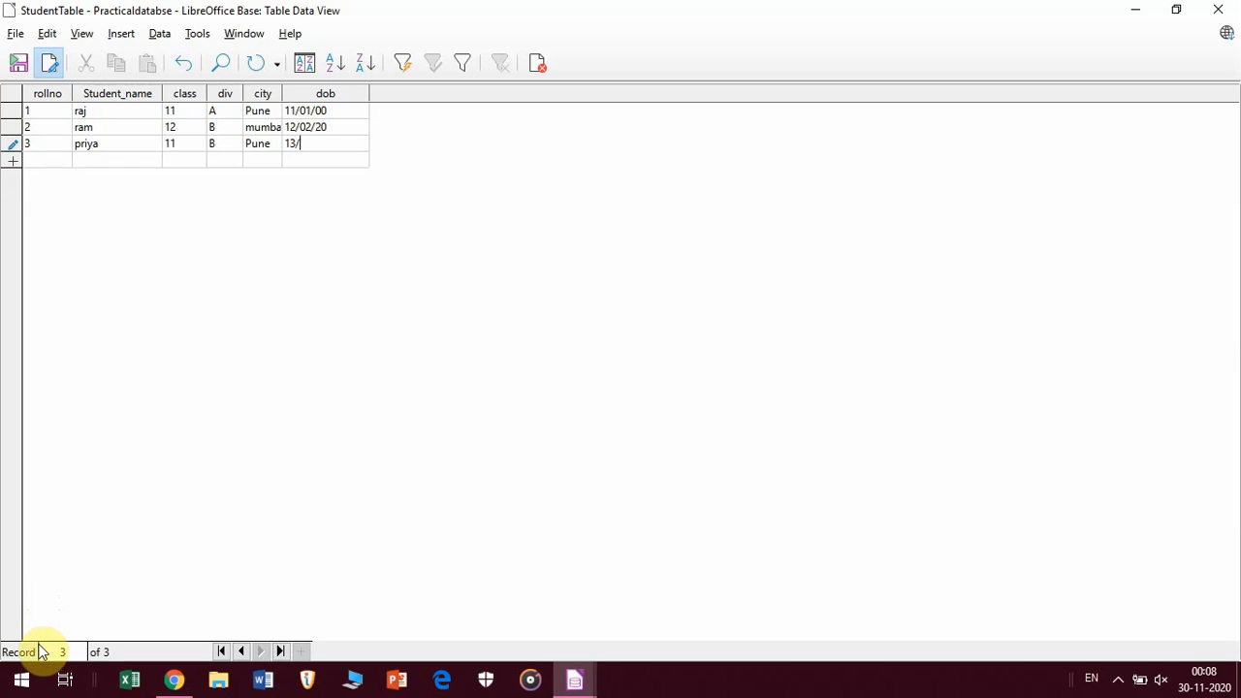
{"action": "type", "text": "01/20"}
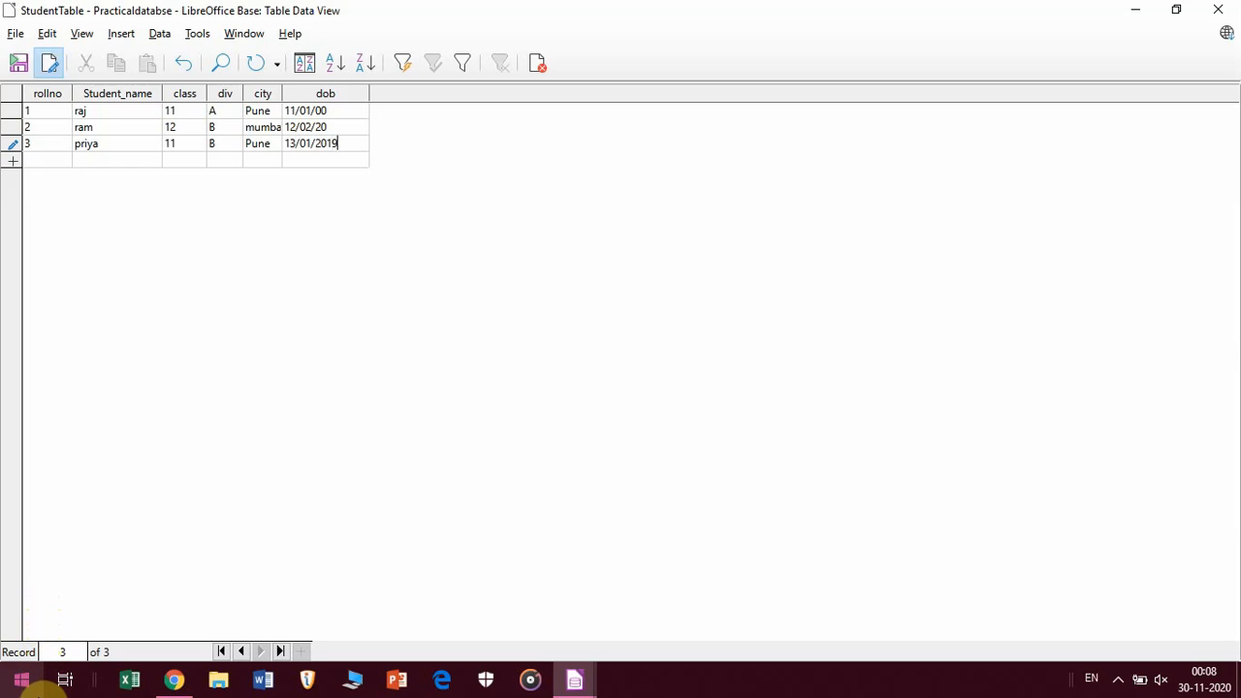
{"action": "type", "text": "19"}
{"action": "key", "text": "Tab"}
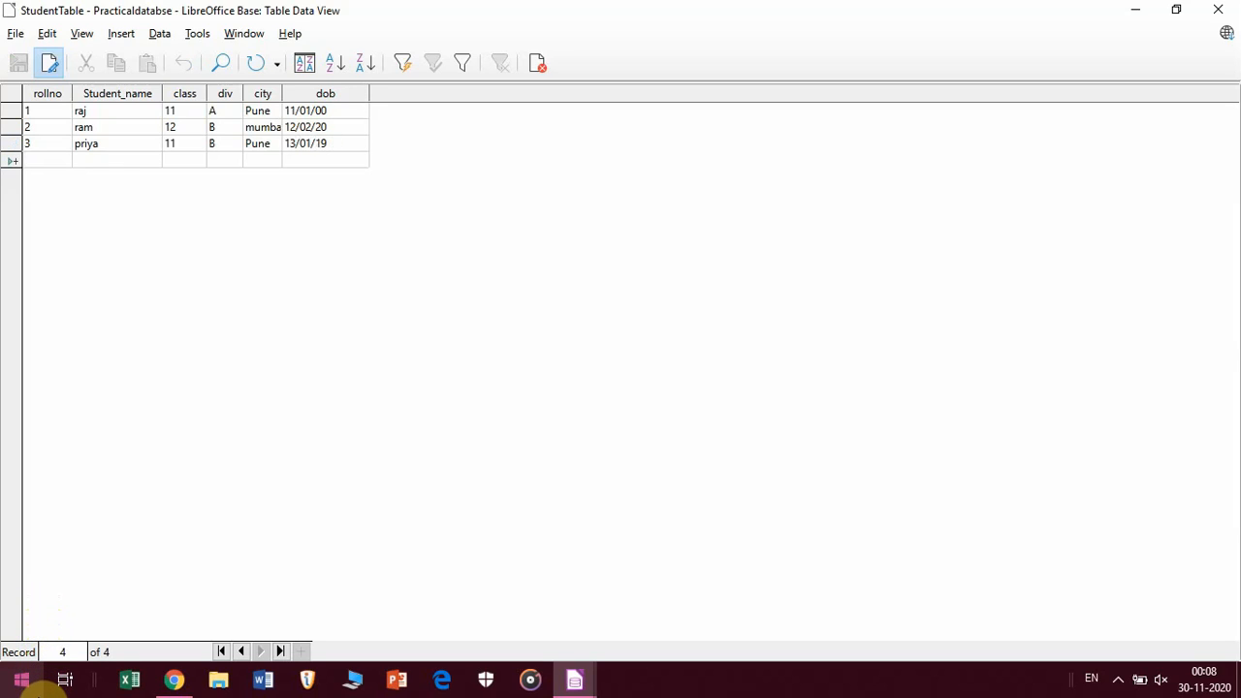
Enter the fourth record with rollno 4, the student's name, class 11, div A, city Mumbai and the date of birth.
{"action": "type", "text": "4"}
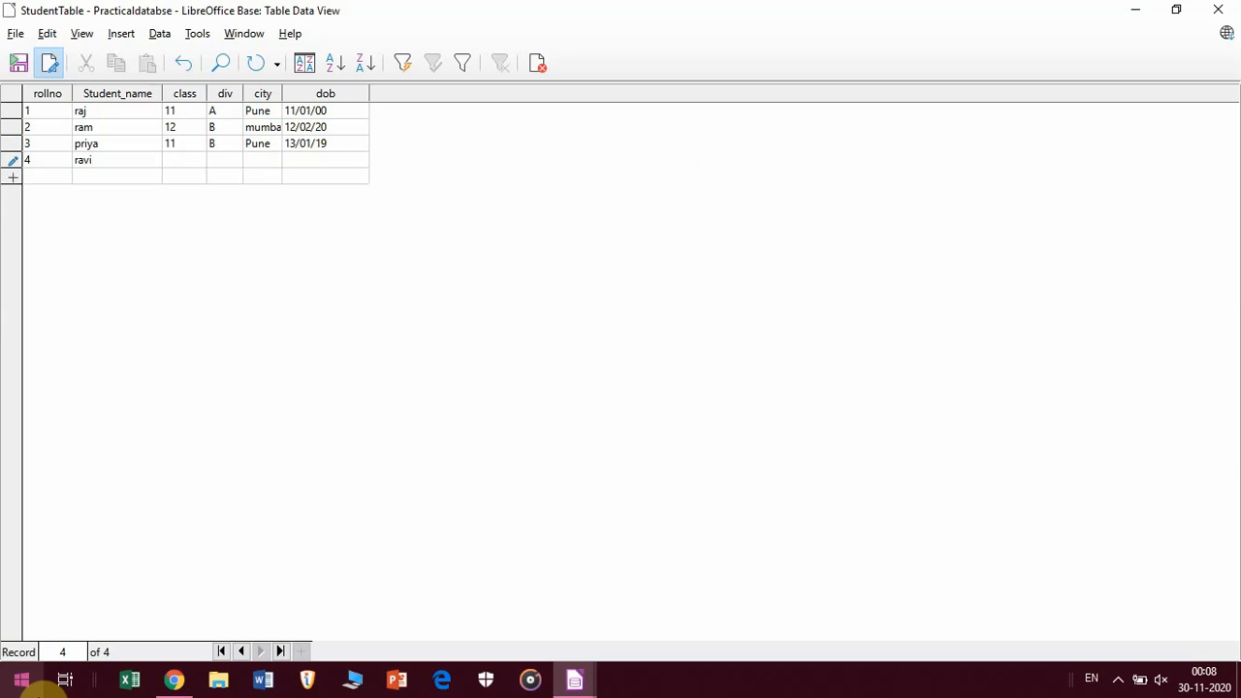
{"action": "type", "text": "!@"}
{"action": "key", "text": "BackSpace"}
{"action": "key", "text": "BackSpace"}
{"action": "type", "text": "11"}
{"action": "key", "text": "Tab"}
{"action": "type", "text": "A"}
{"action": "key", "text": "Tab"}
{"action": "type", "text": "Mumbai"}
{"action": "key", "text": "Tab"}
{"action": "type", "text": "20/02/2"}
{"action": "type", "text": "1"}
{"action": "key", "text": "BackSpace"}
{"action": "type", "text": "018"}
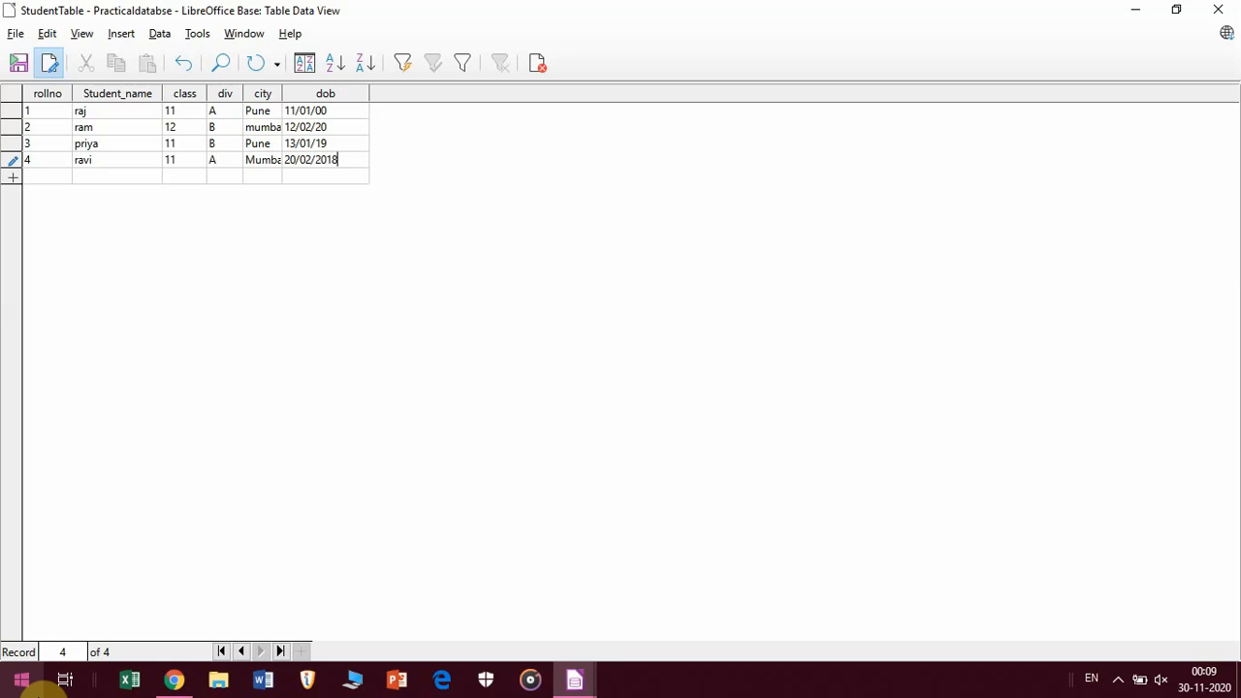
{"action": "key", "text": "Return"}
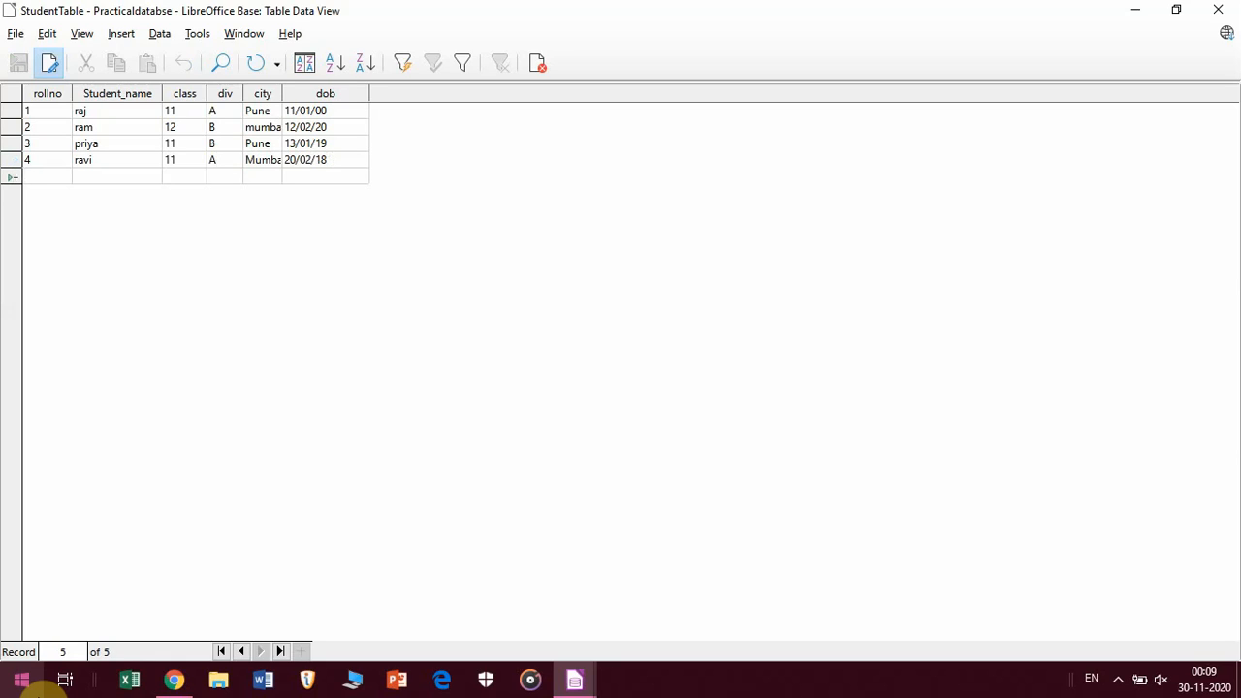
Enter the fifth record with rollno 5, the student's name, class 12, div A, city Dhule and the date of birth.
{"action": "type", "text": "5"}
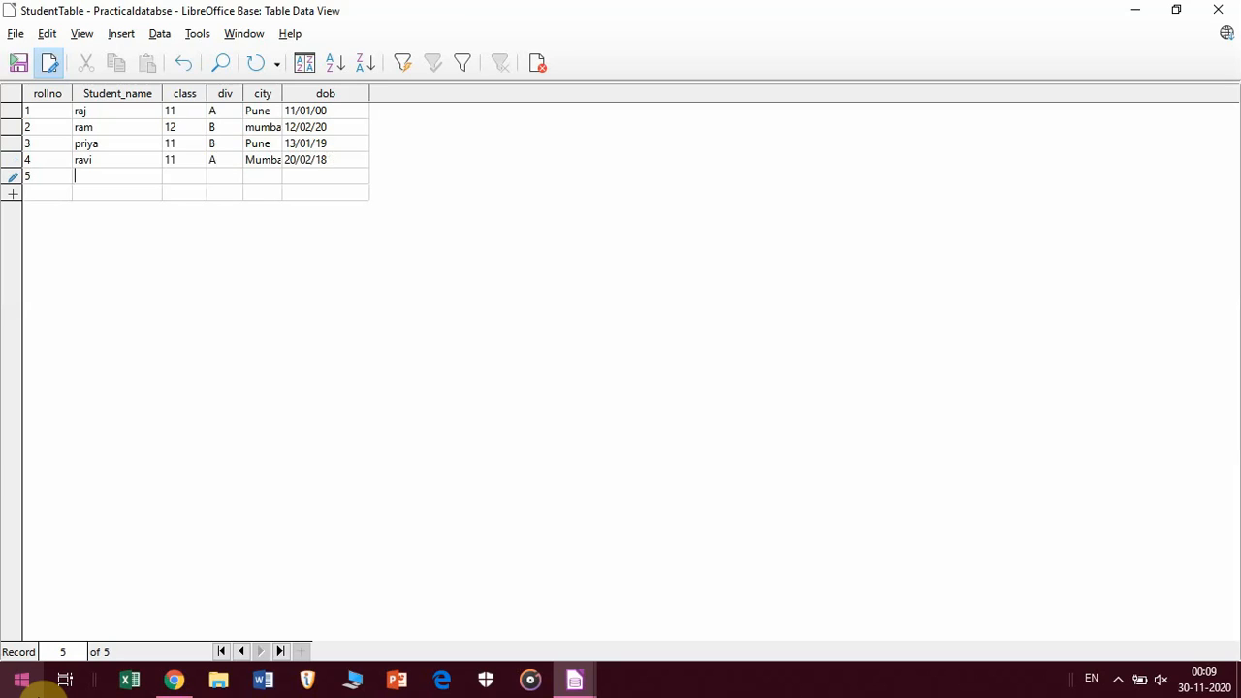
{"action": "type", "text": "ragini"}
{"action": "type", "text": "12"}
{"action": "type", "text": "A"}
{"action": "type", "text": "Dhule"}
{"action": "type", "text": "1/1/"}
{"action": "type", "text": "2001"}
{"action": "key", "text": "Return"}
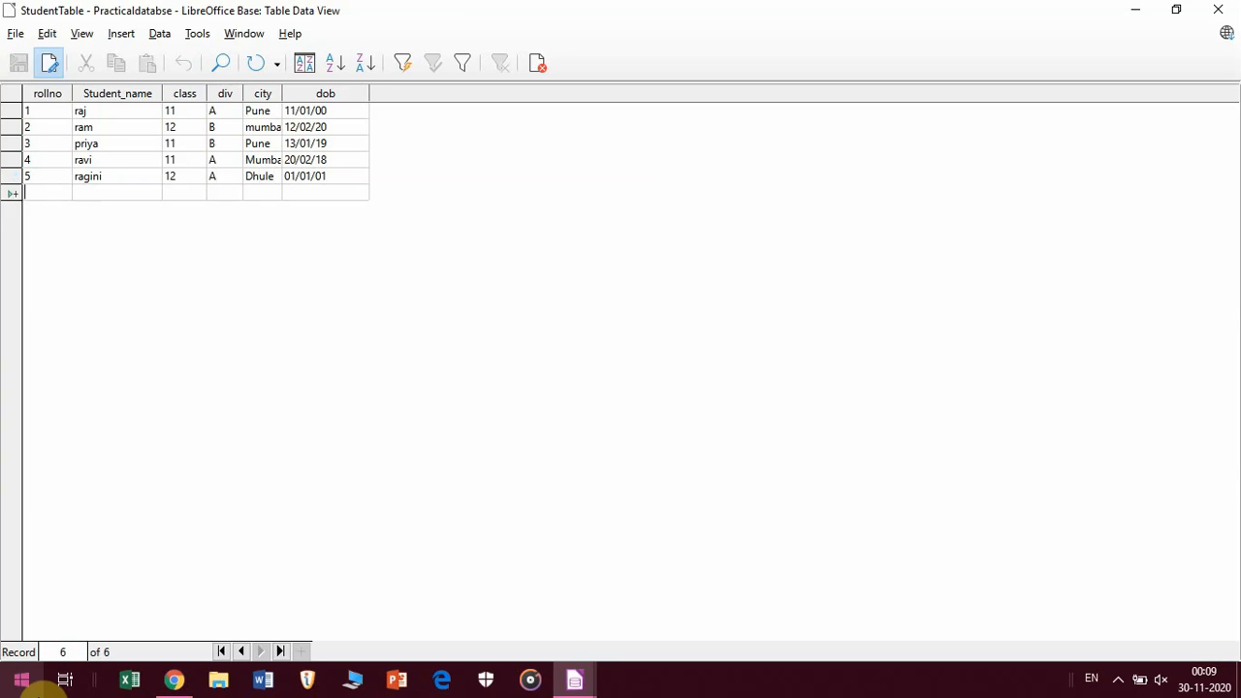
Enter the sixth record with rollno 6, the student's name, class 11, div A, city dhule and the date of birth.
{"action": "type", "text": "6 "}
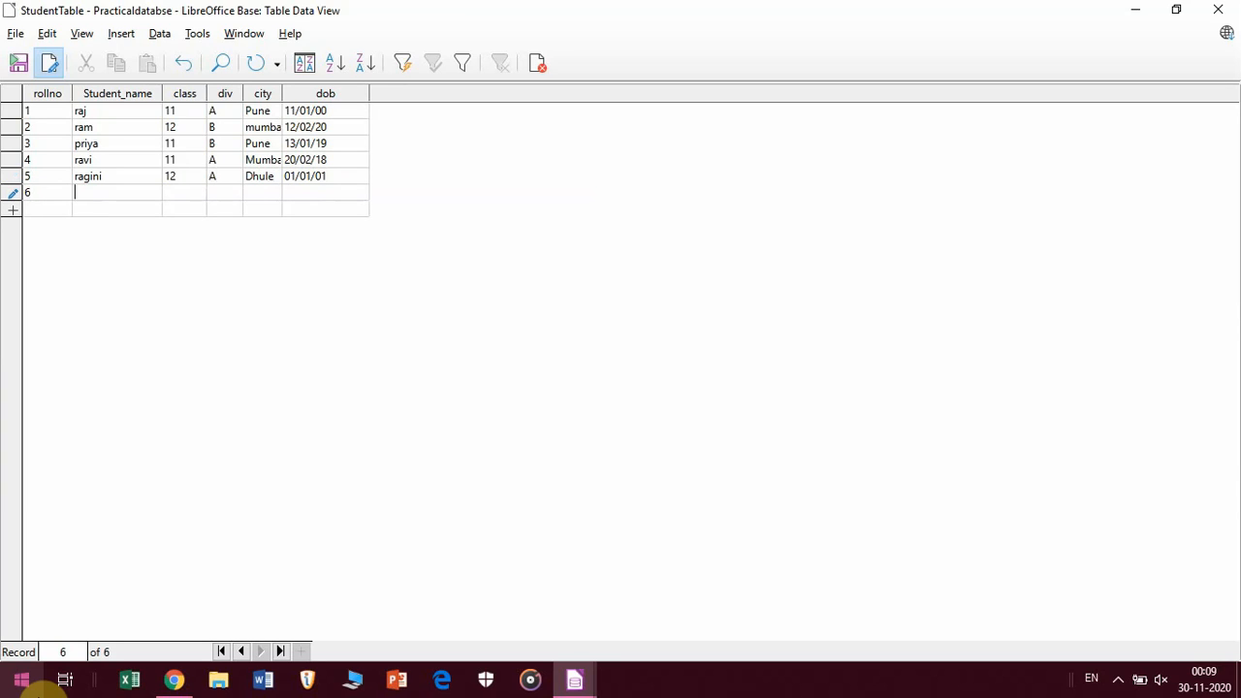
{"action": "type", "text": "sweta "}
{"action": "type", "text": "11 "}
{"action": "type", "text": "A"}
{"action": "key", "text": "Tab"}
{"action": "type", "text": "dhule"}
{"action": "key", "text": "BackSpace"}
{"action": "key", "text": "BackSpace"}
{"action": "type", "text": "le"}
{"action": "type", "text": "02/0"}
{"action": "type", "text": "2"}
{"action": "type", "text": "/"}
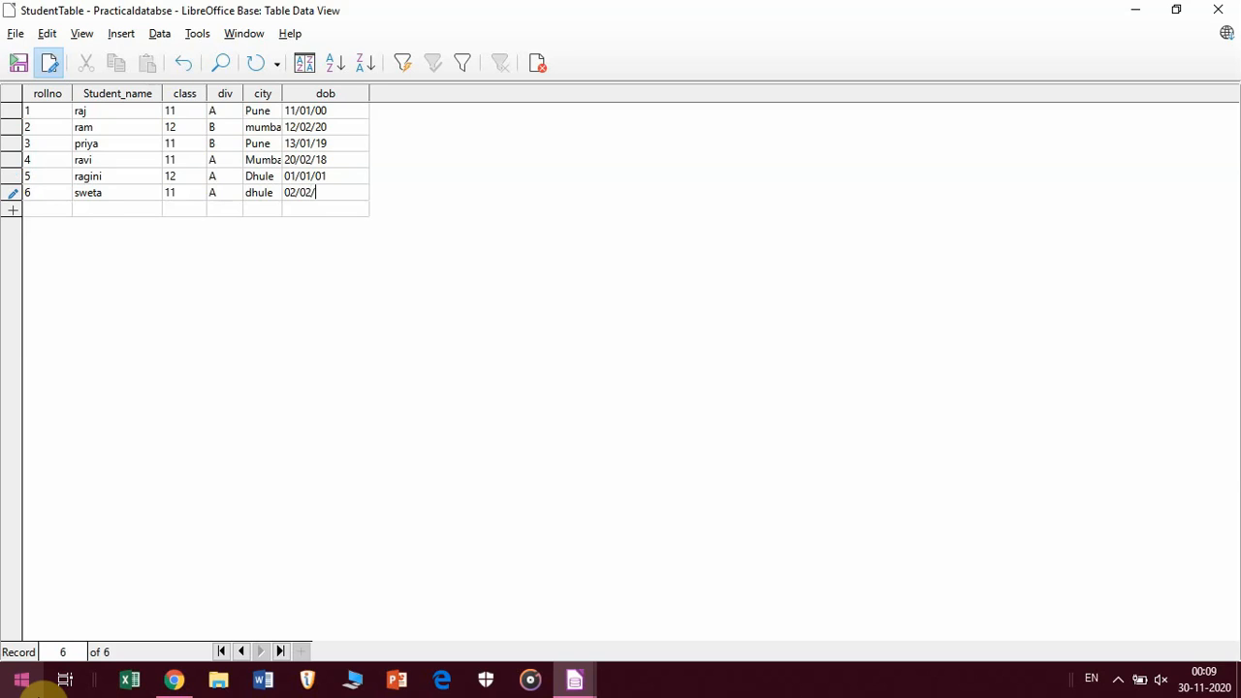
{"action": "type", "text": "17"}
{"action": "key", "text": "Return"}
Enter the seventh record with rollno 7, the student's name, class 12, div B, city Dhule and the date of birth.
{"action": "type", "text": "7"}
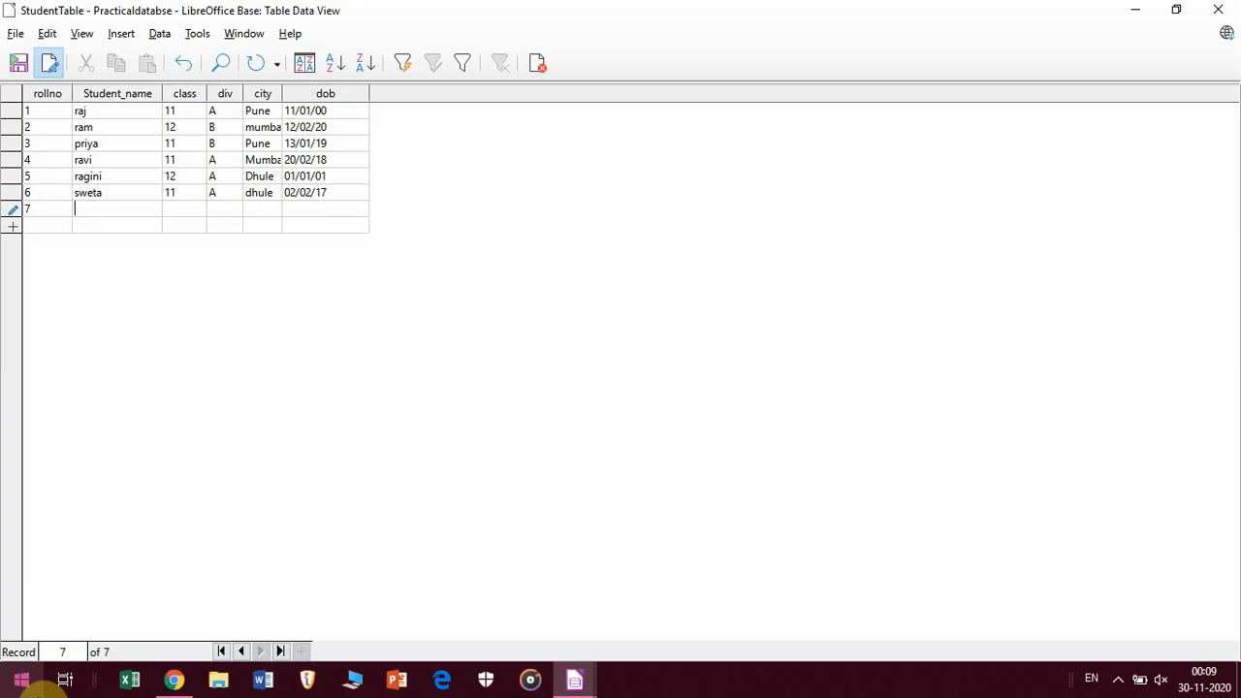
{"action": "type", "text": "aishwarya"}
{"action": "key", "text": "Tab"}
{"action": "type", "text": "12"}
{"action": "key", "text": "Tab"}
{"action": "type", "text": "B"}
{"action": "key", "text": "Tab"}
{"action": "type", "text": "Dhule"}
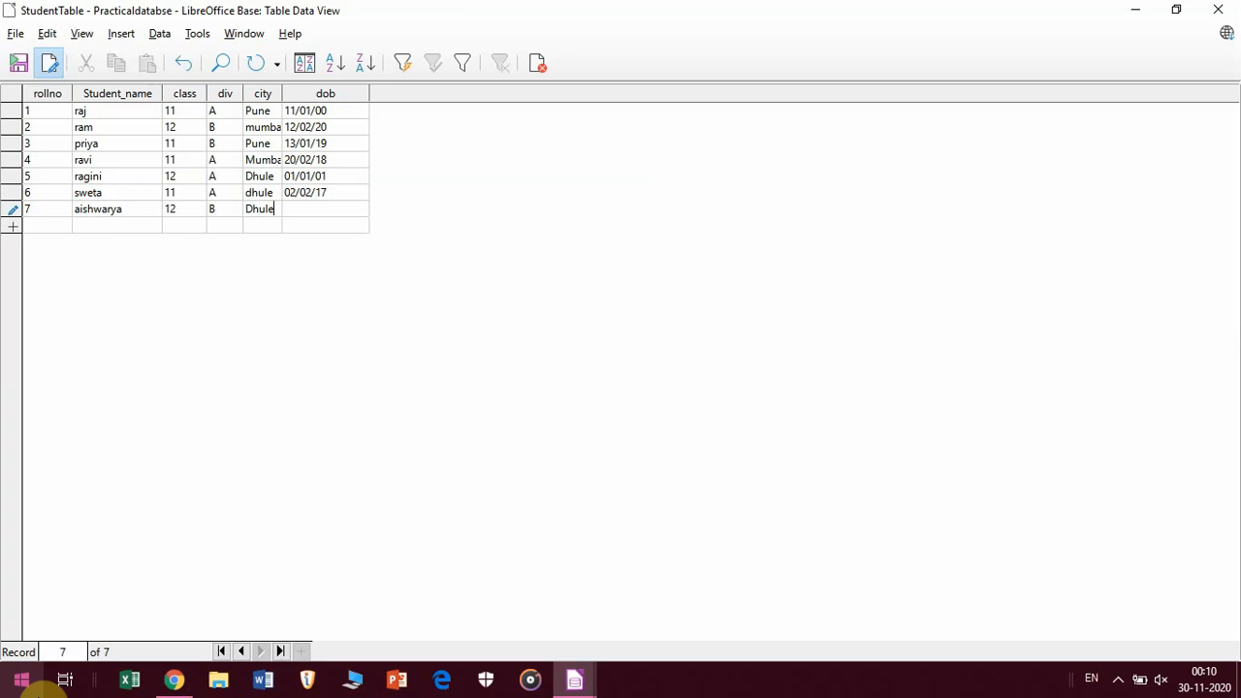
{"action": "key", "text": "Tab"}
{"action": "type", "text": "03/04/2003"}
{"action": "key", "text": "Tab"}
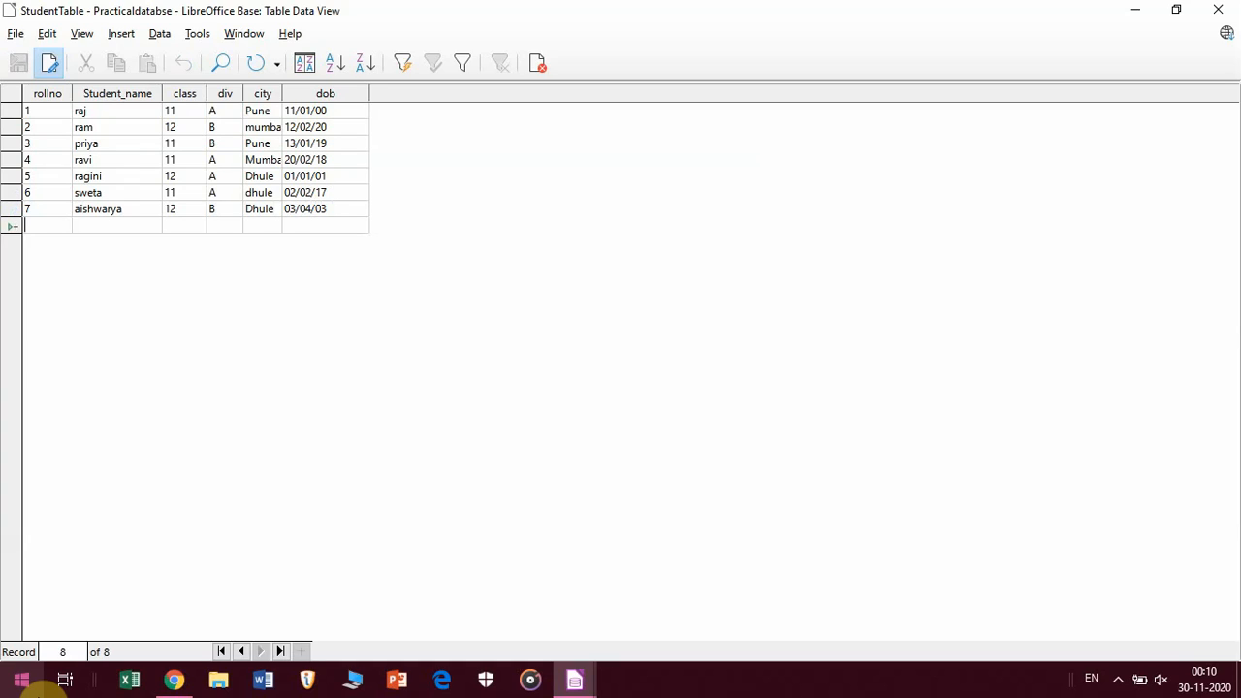
Enter record 8 with the student's name, class 11, div B, city pune and date of birth, and close the table data.
{"action": "type", "text": "8"}
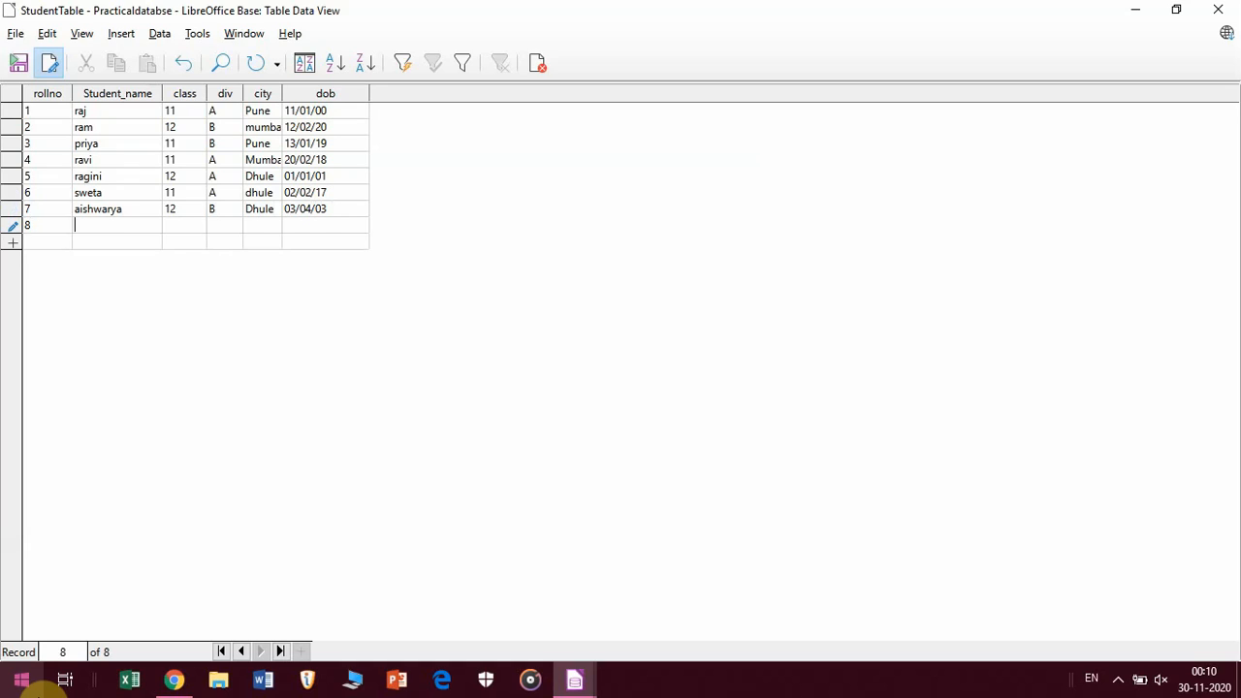
{"action": "key", "text": "Tab"}
{"action": "type", "text": "amit"}
{"action": "key", "text": "Tab"}
{"action": "type", "text": "11"}
{"action": "key", "text": "Tab"}
{"action": "type", "text": "Bpuune020"}
{"action": "key", "text": "BackSpace"}
{"action": "type", "text": "/"}
{"action": "type", "text": "905"}
{"action": "key", "text": "BackSpace"}
{"action": "key", "text": "BackSpace"}
{"action": "key", "text": "BackSpace"}
{"action": "type", "text": "05/2015"}
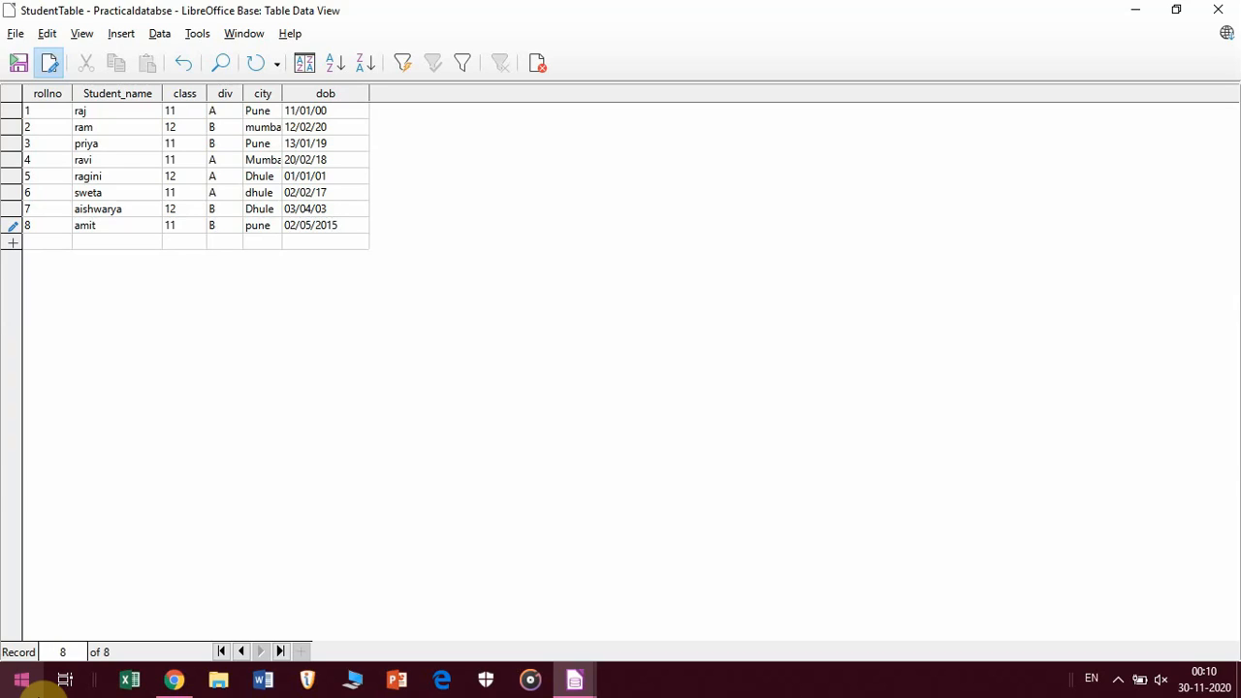
{"action": "key", "text": "Return"}
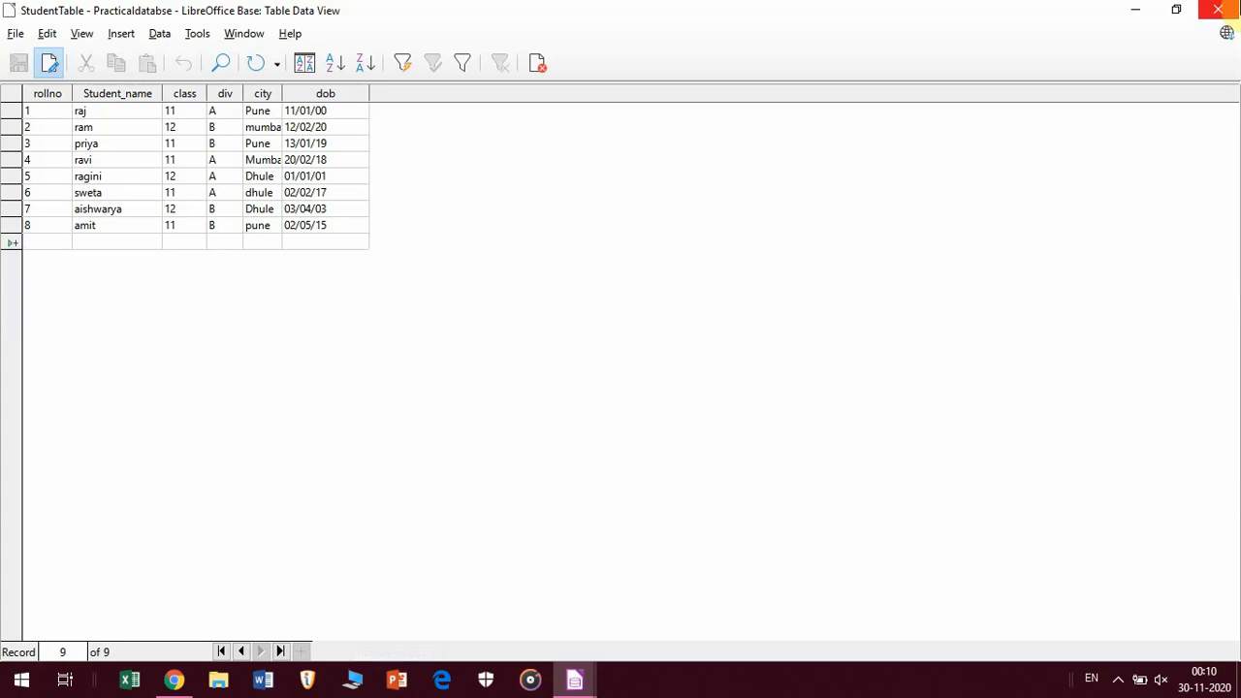
{"action": "left_click", "coordinate": [1232, 10]}
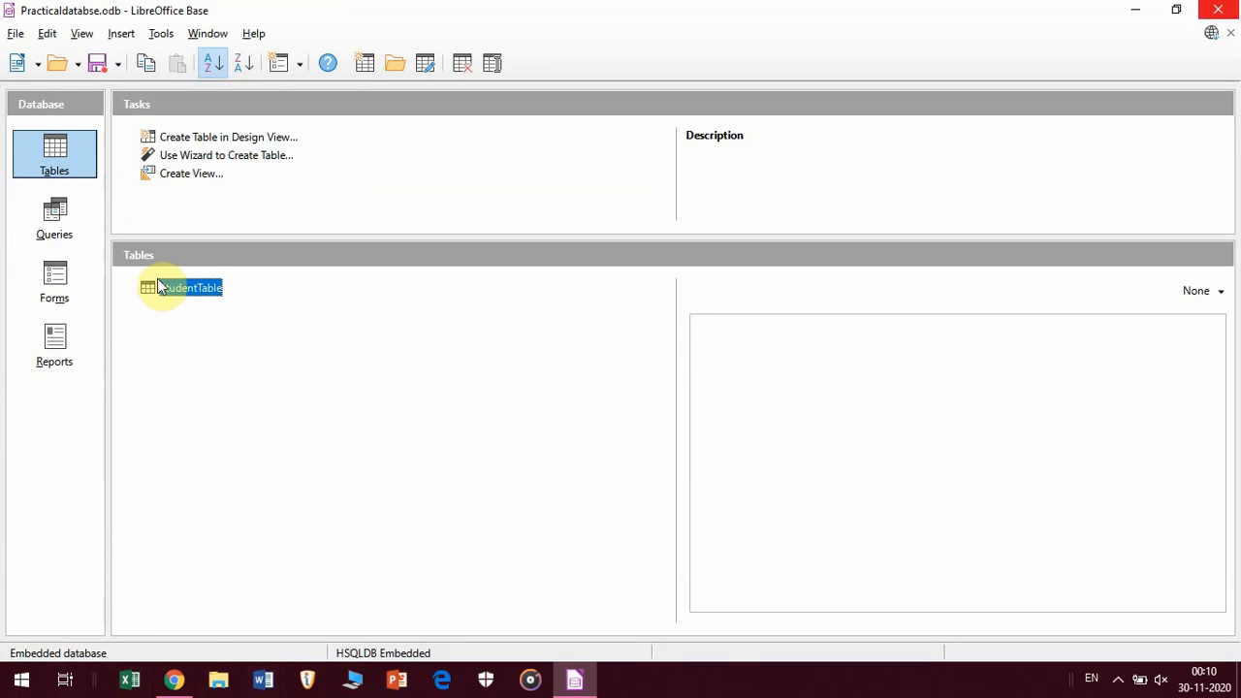
Reopen StudentTable to check its saved records, and close it.
{"action": "left_click_drag", "start_coordinate": [151, 288], "coordinate": [149, 305]}
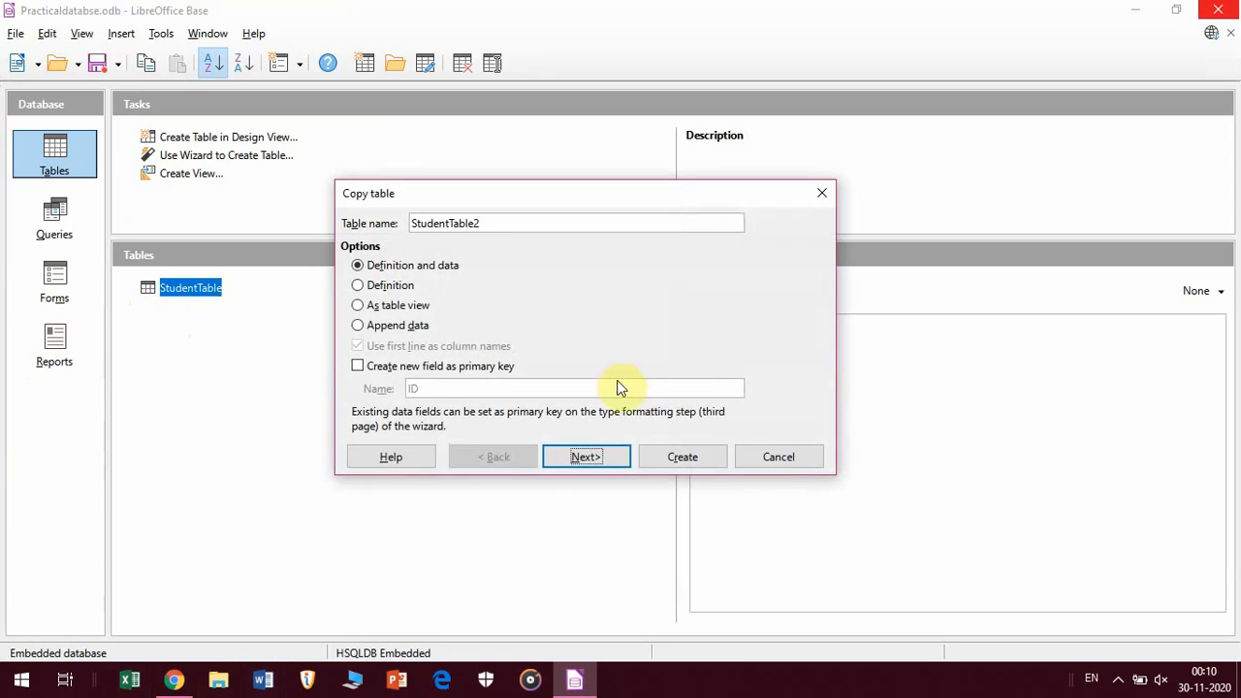
{"action": "left_click", "coordinate": [779, 458]}
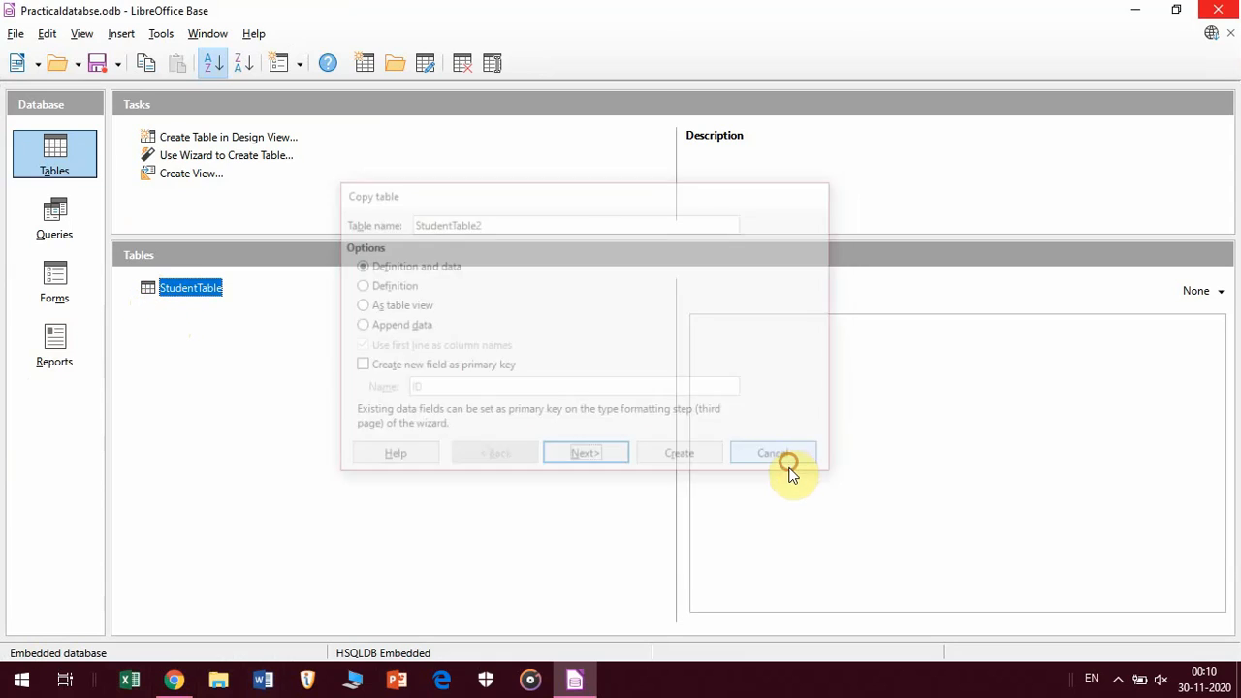
{"action": "double_click", "coordinate": [146, 289]}
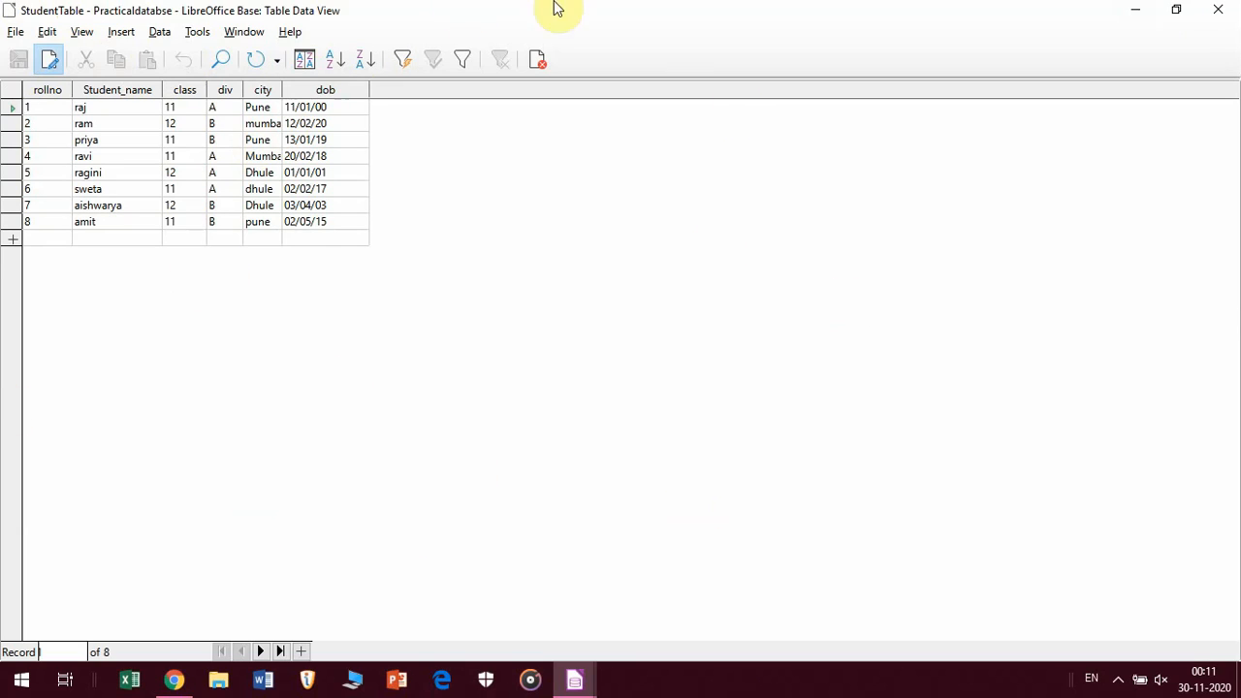
{"action": "left_click", "coordinate": [1219, 9]}
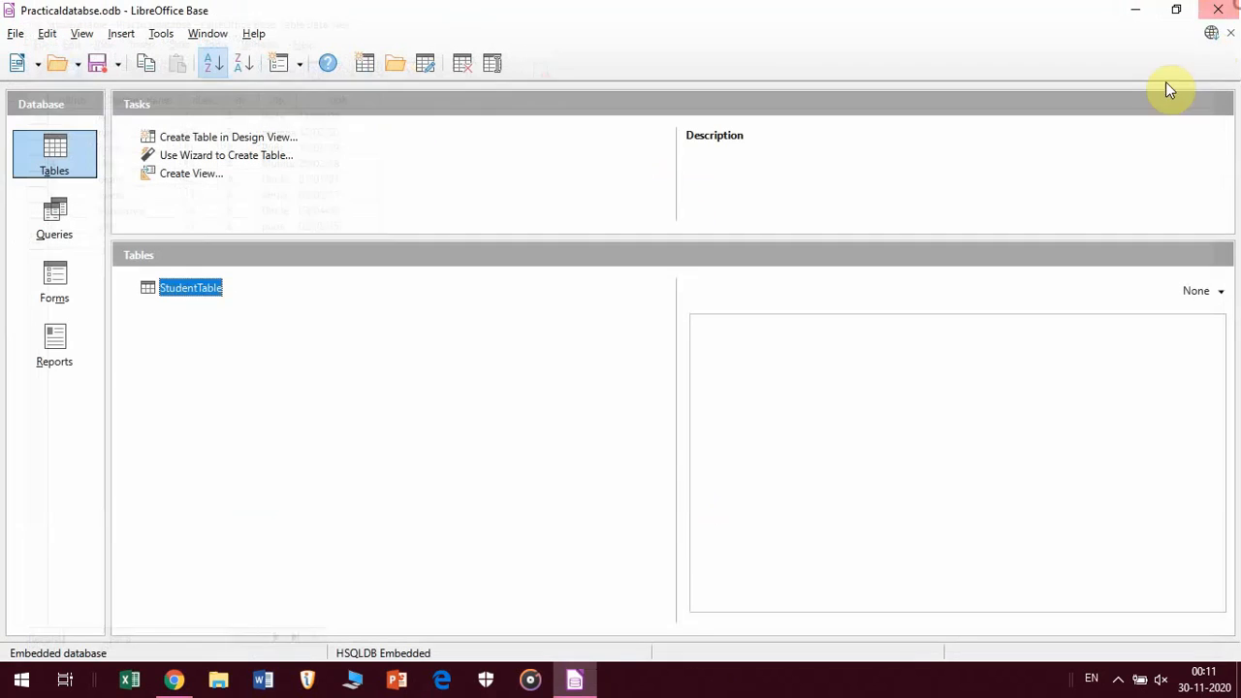
Switch to the textbook PDF in Chrome to read the SOP 1 form and employee table requirements, and return to LibreOffice Base.
{"action": "left_click", "coordinate": [175, 680]}
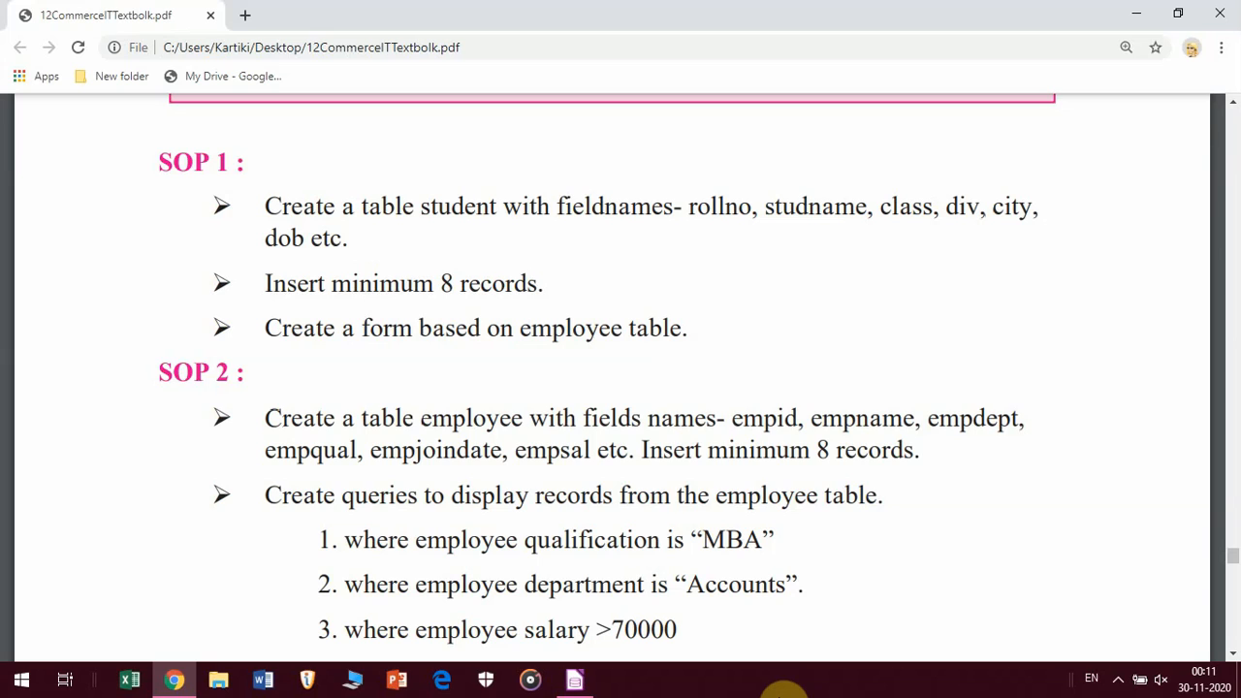
{"action": "left_click", "coordinate": [576, 681]}
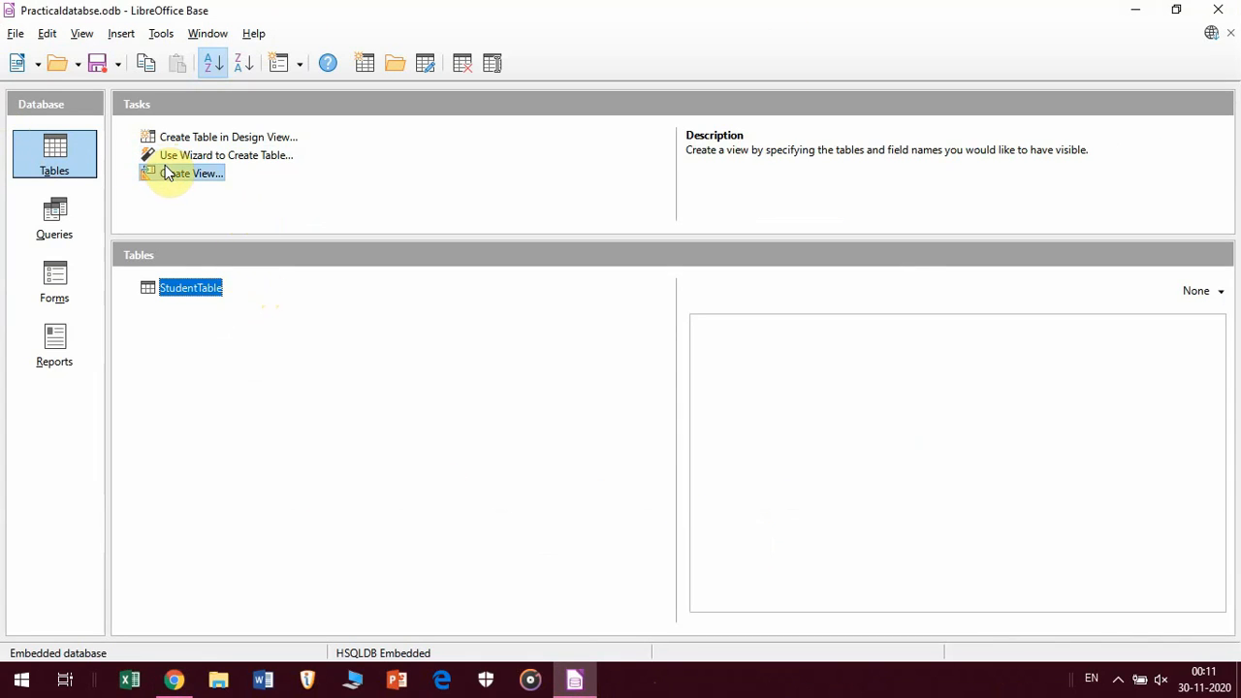
Start a new table in Design View, ready for its first field name.
{"action": "left_click", "coordinate": [162, 155]}
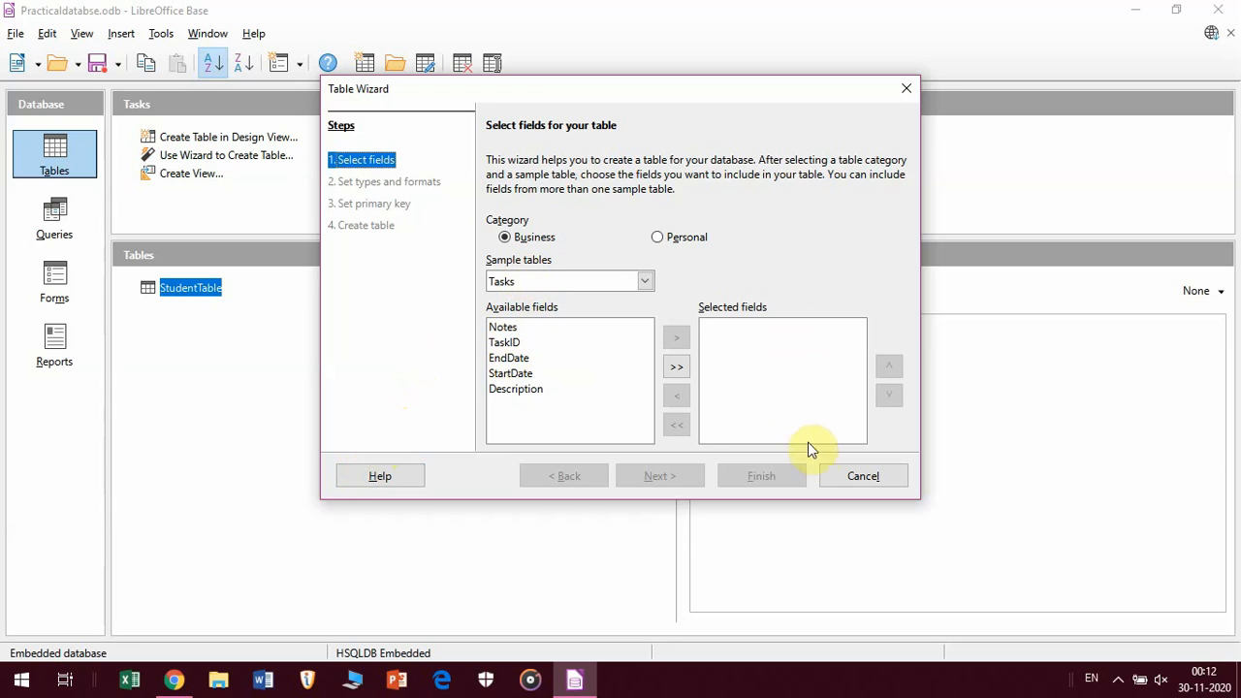
{"action": "left_click", "coordinate": [863, 476]}
{"action": "left_click", "coordinate": [189, 137]}
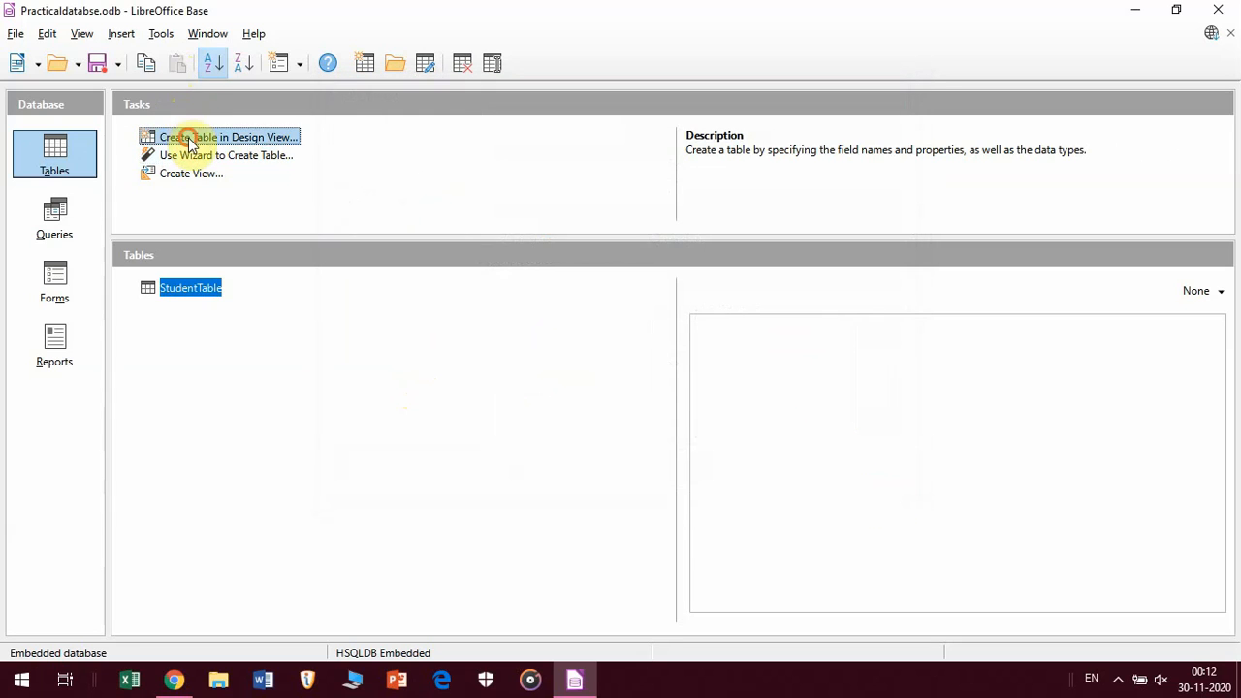
{"action": "left_click", "coordinate": [76, 97]}
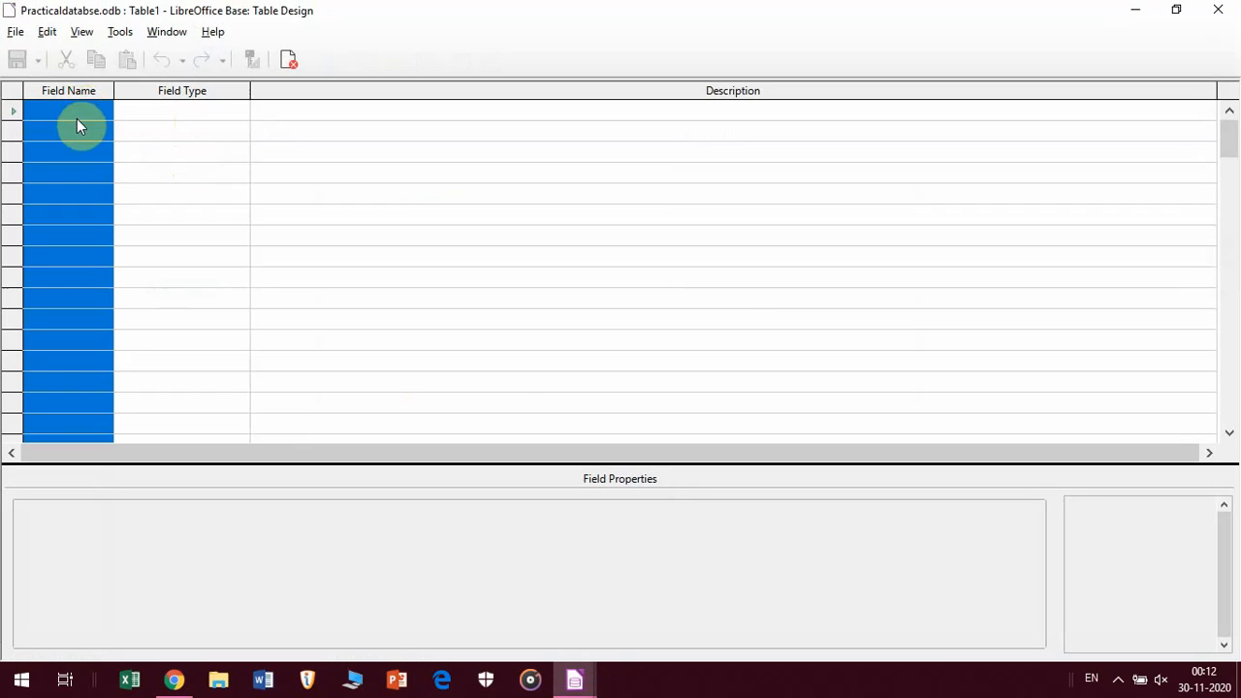
{"action": "left_click", "coordinate": [44, 116]}
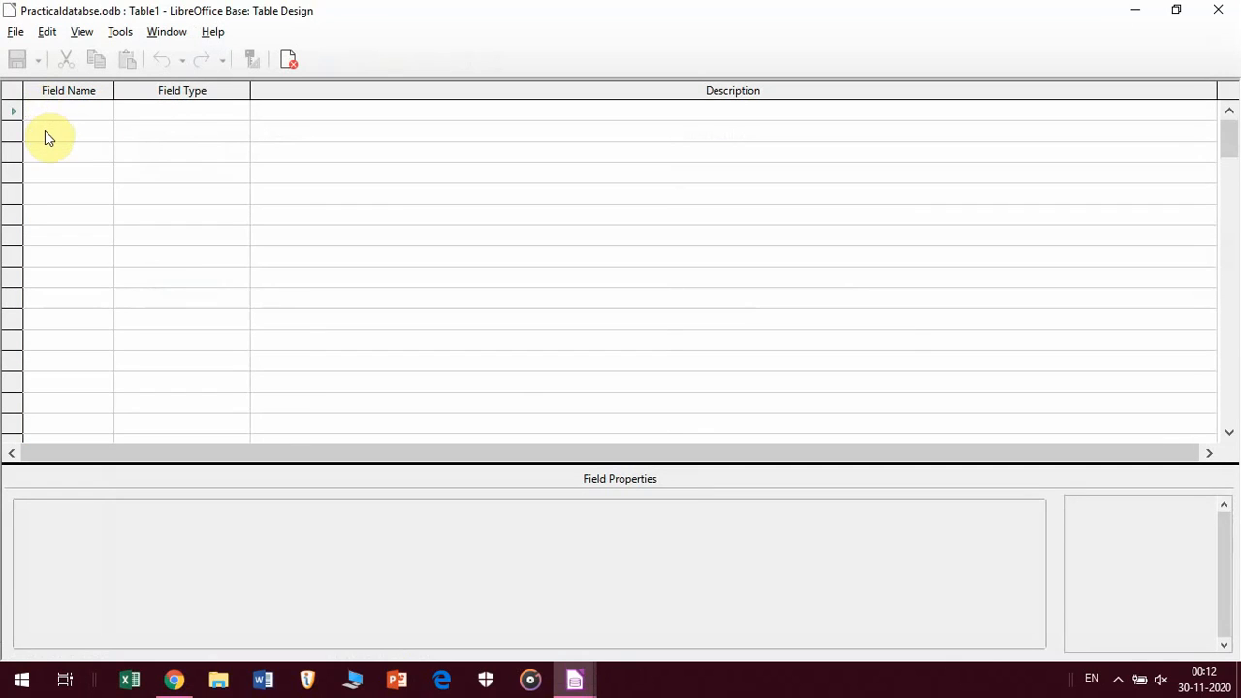
Add a field named Empid to the new table and set its field type to Integer [ INTEGER ].
{"action": "type", "text": "Empid"}
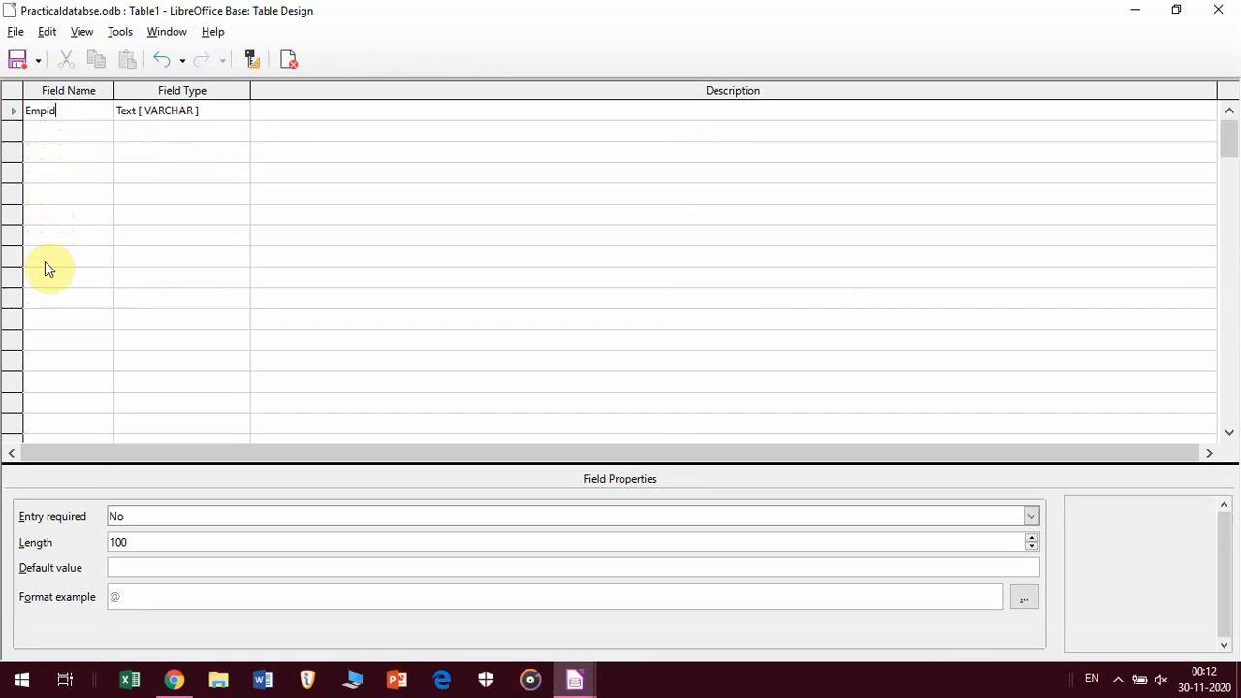
{"action": "key", "text": "Tab"}
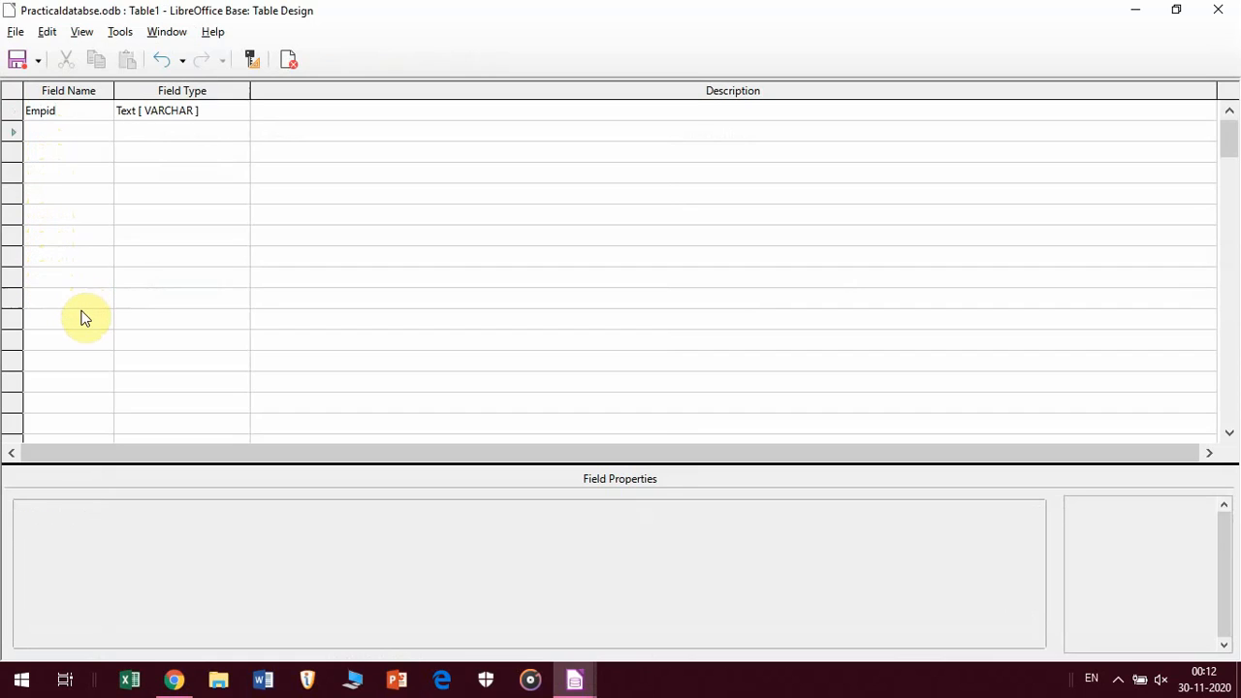
{"action": "key", "text": "Tab"}
{"action": "key", "text": "shift+Tab"}
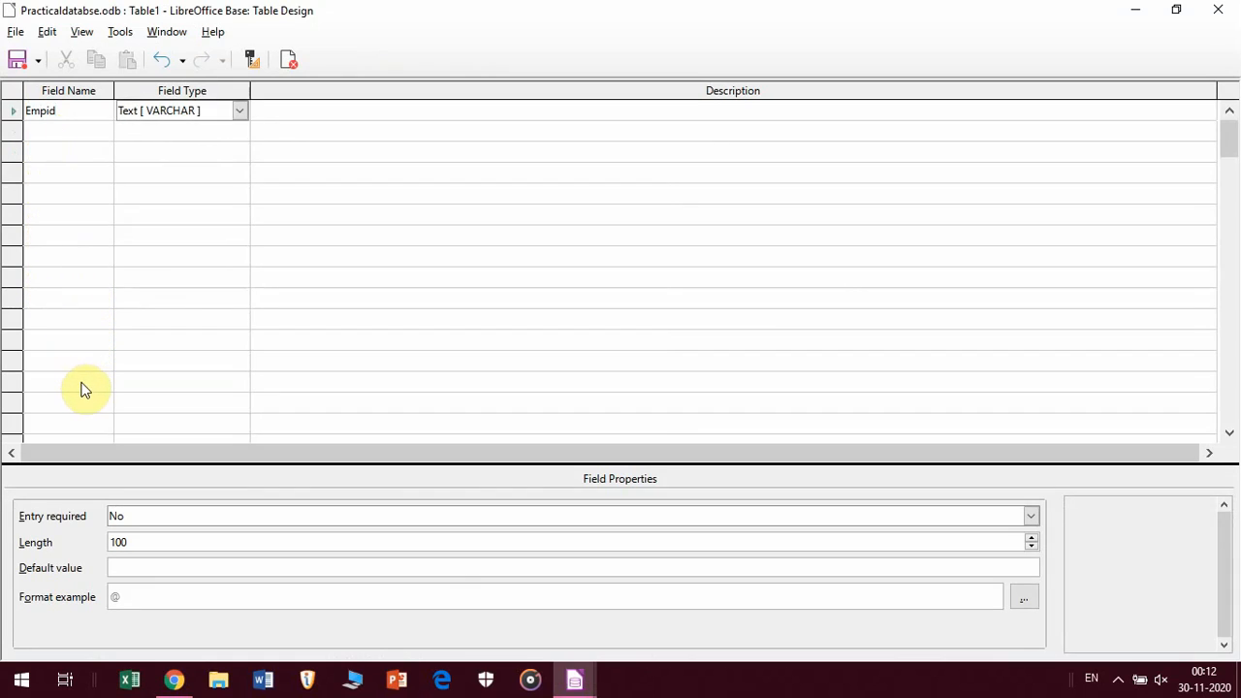
{"action": "key", "text": "Tab"}
{"action": "key", "text": "shift+Tab"}
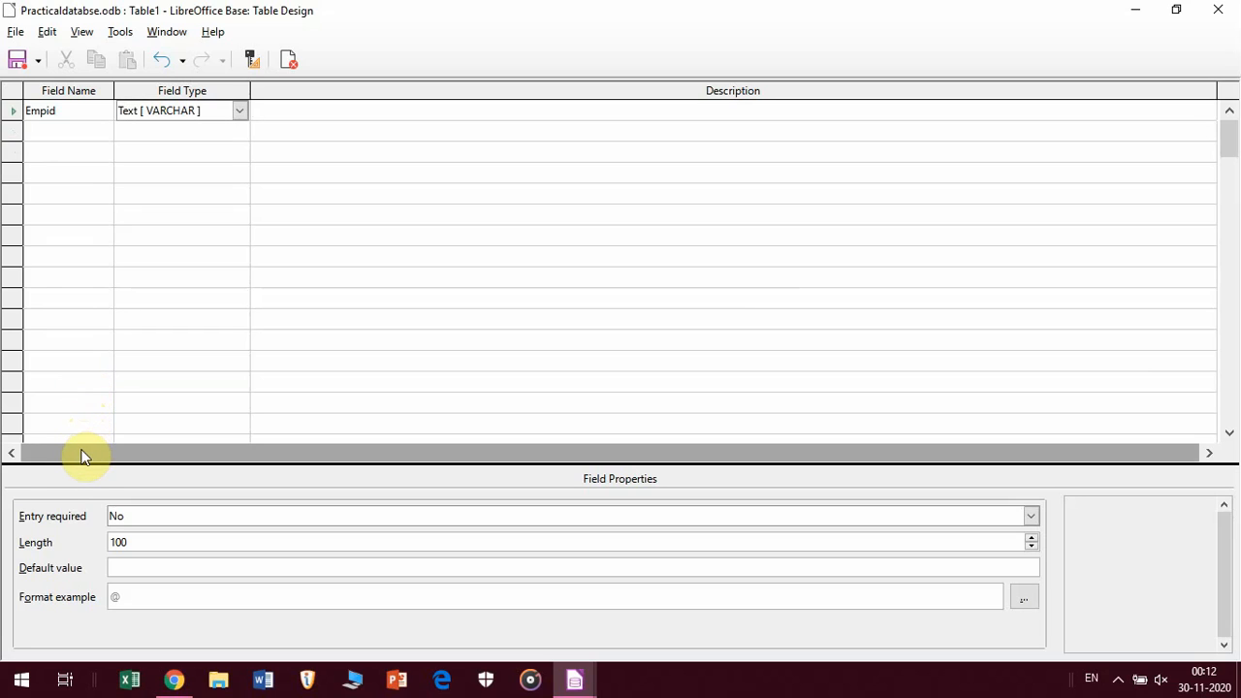
{"action": "key", "text": "Tab"}
{"action": "key", "text": "Tab"}
{"action": "key", "text": "shift+Tab"}
{"action": "key", "text": "shift+Tab"}
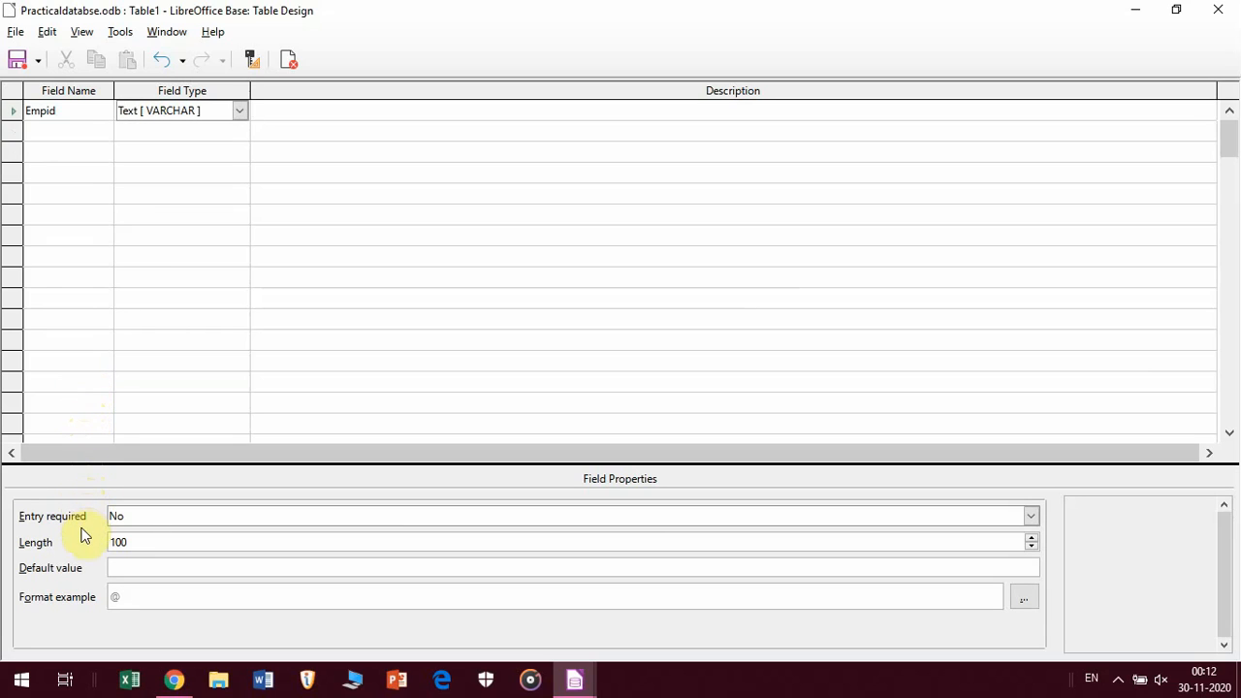
{"action": "left_click", "coordinate": [239, 110]}
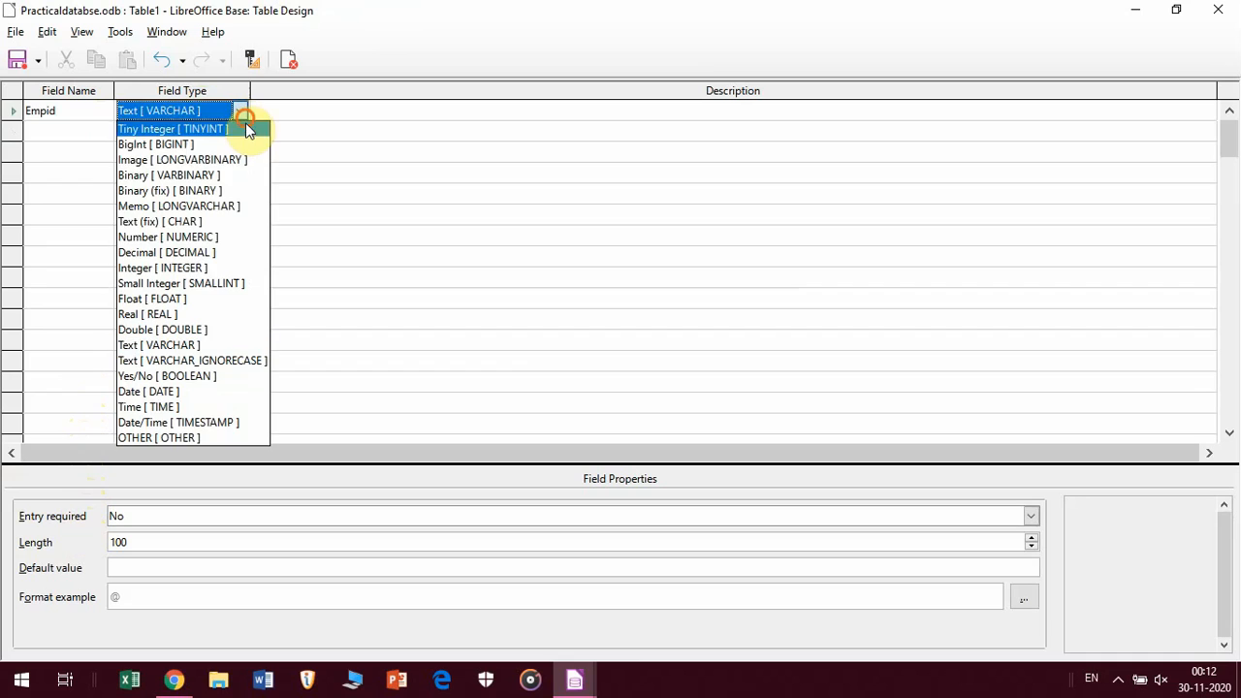
{"action": "left_click", "coordinate": [236, 273]}
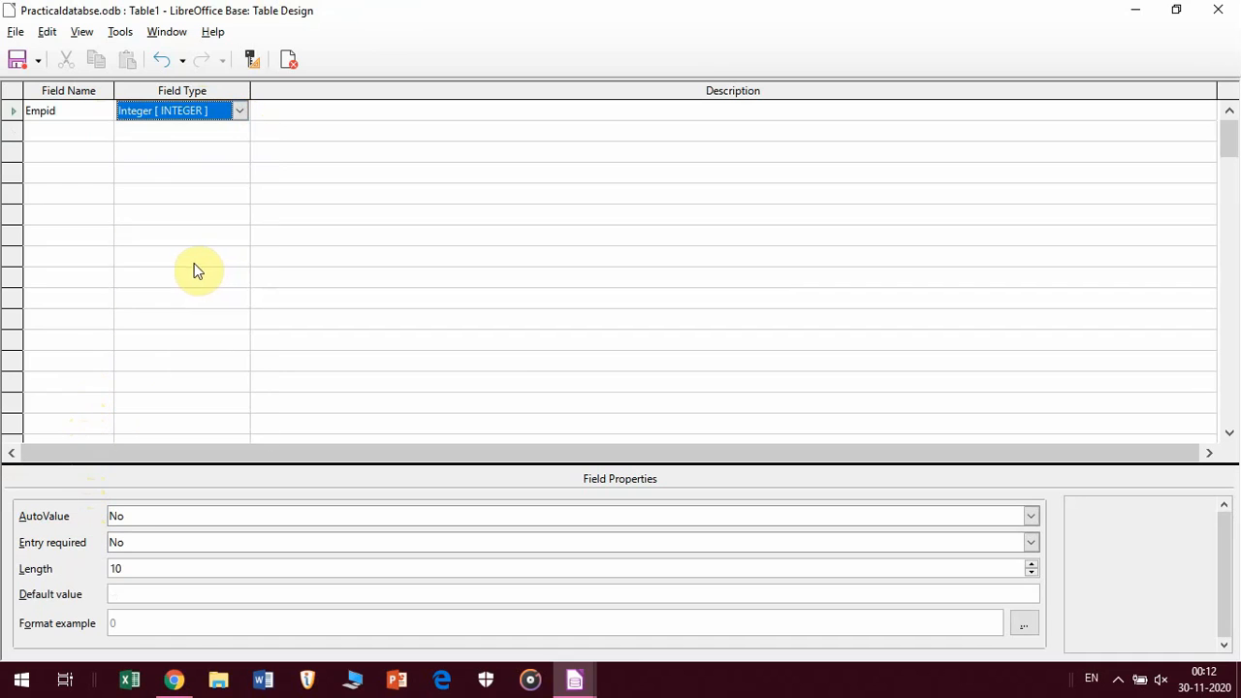
Add the fields empname and city below Empid, both with the Text [ VARCHAR ] type.
{"action": "left_click", "coordinate": [69, 131]}
{"action": "type", "text": "empname"}
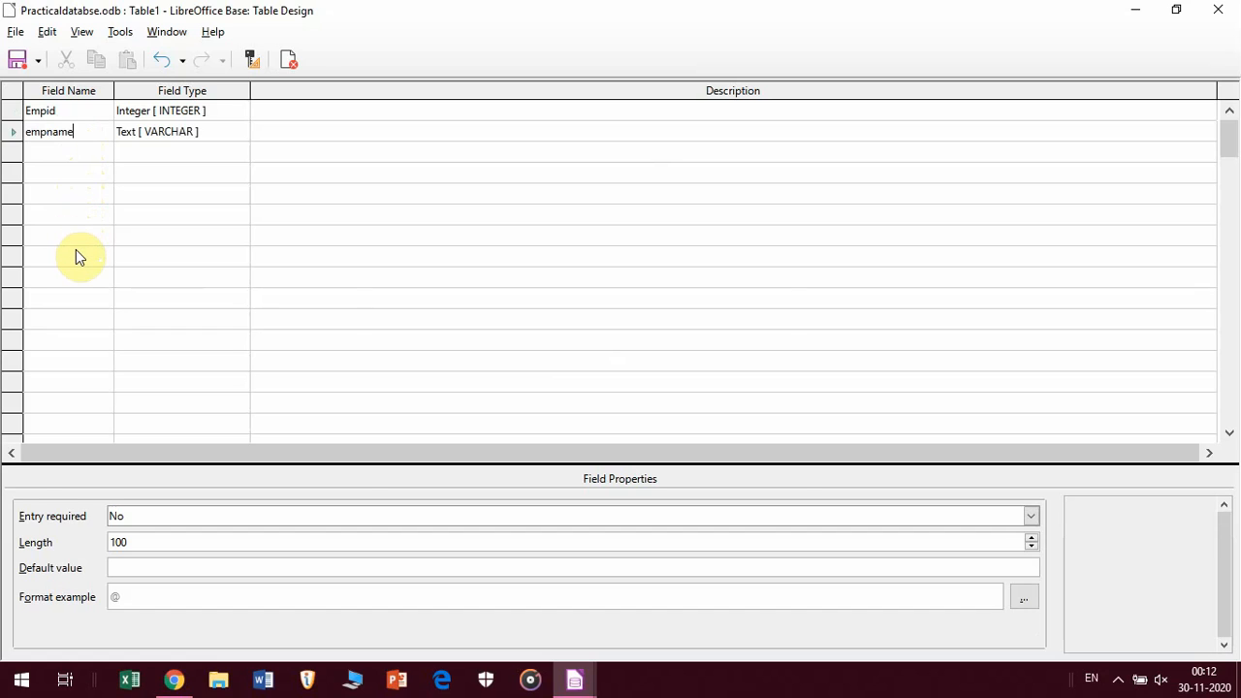
{"action": "key", "text": "Down"}
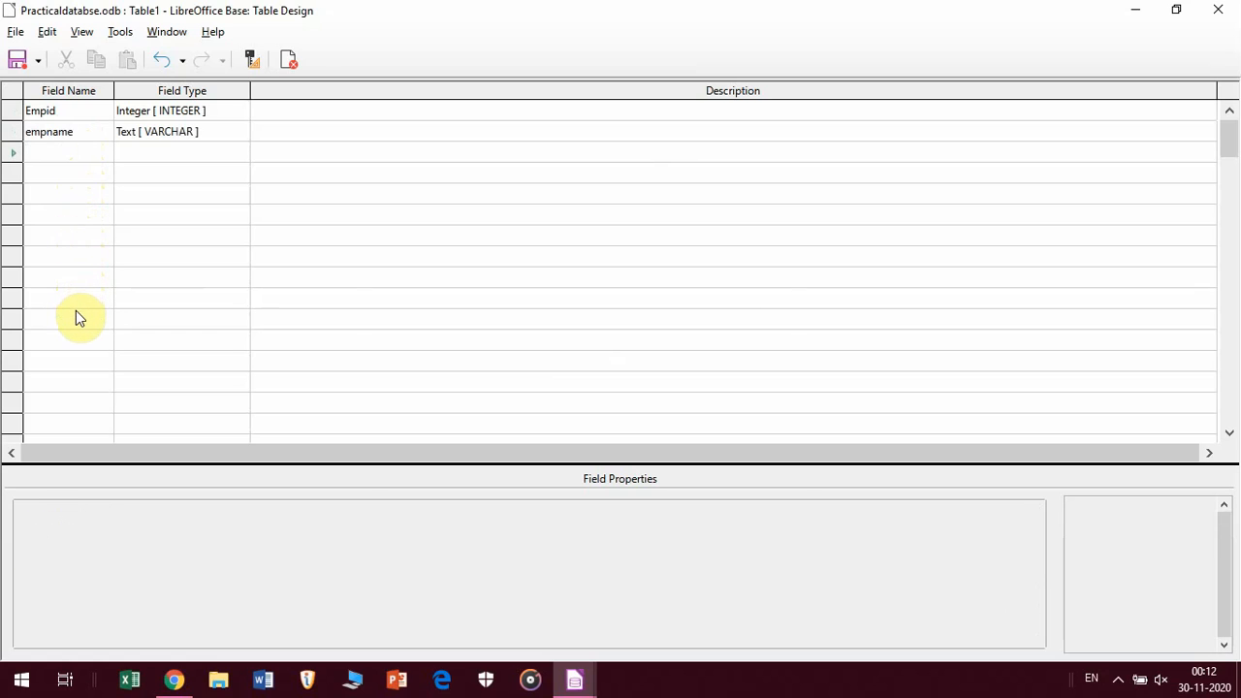
{"action": "type", "text": "city"}
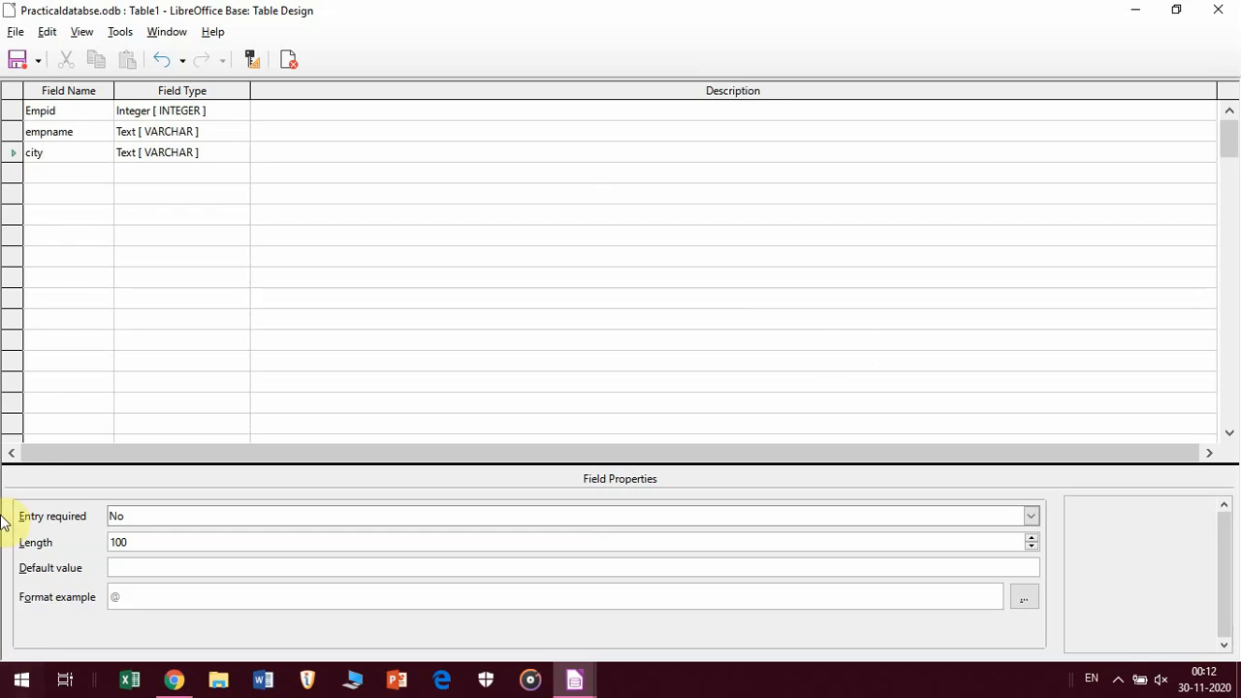
Make the Empid field the table's primary key.
{"action": "left_click", "coordinate": [11, 111]}
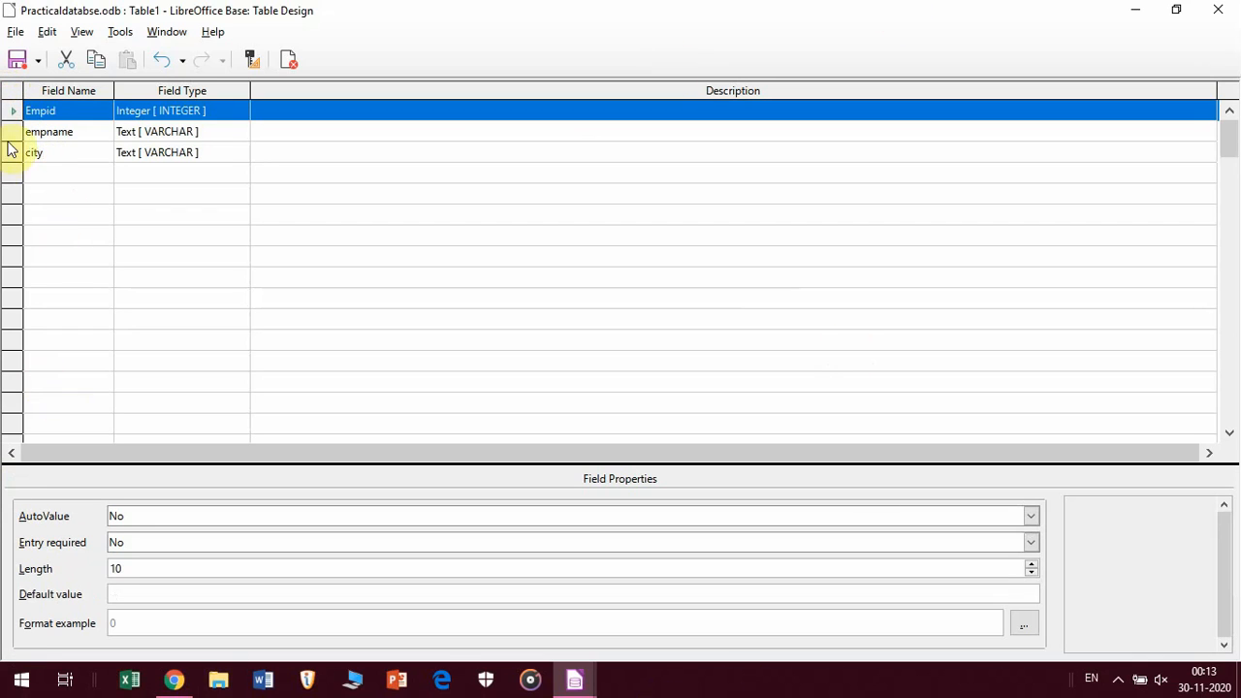
{"action": "left_click", "coordinate": [11, 106]}
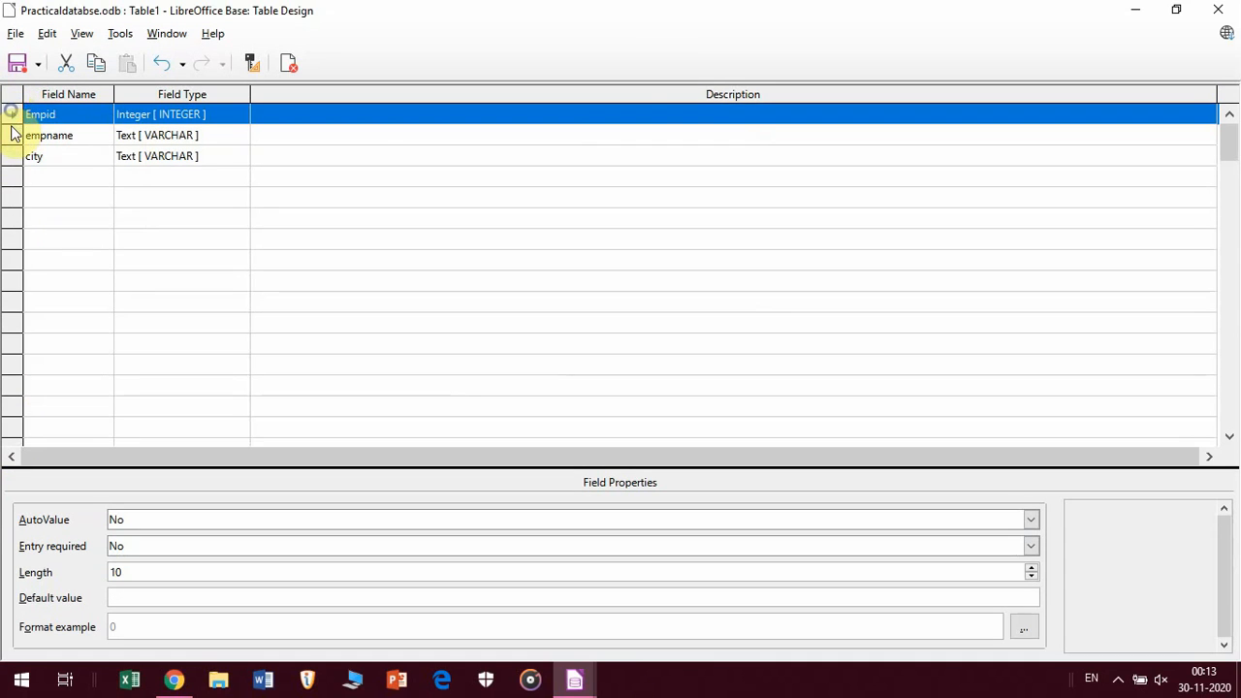
{"action": "right_click", "coordinate": [10, 127]}
{"action": "left_click", "coordinate": [12, 118]}
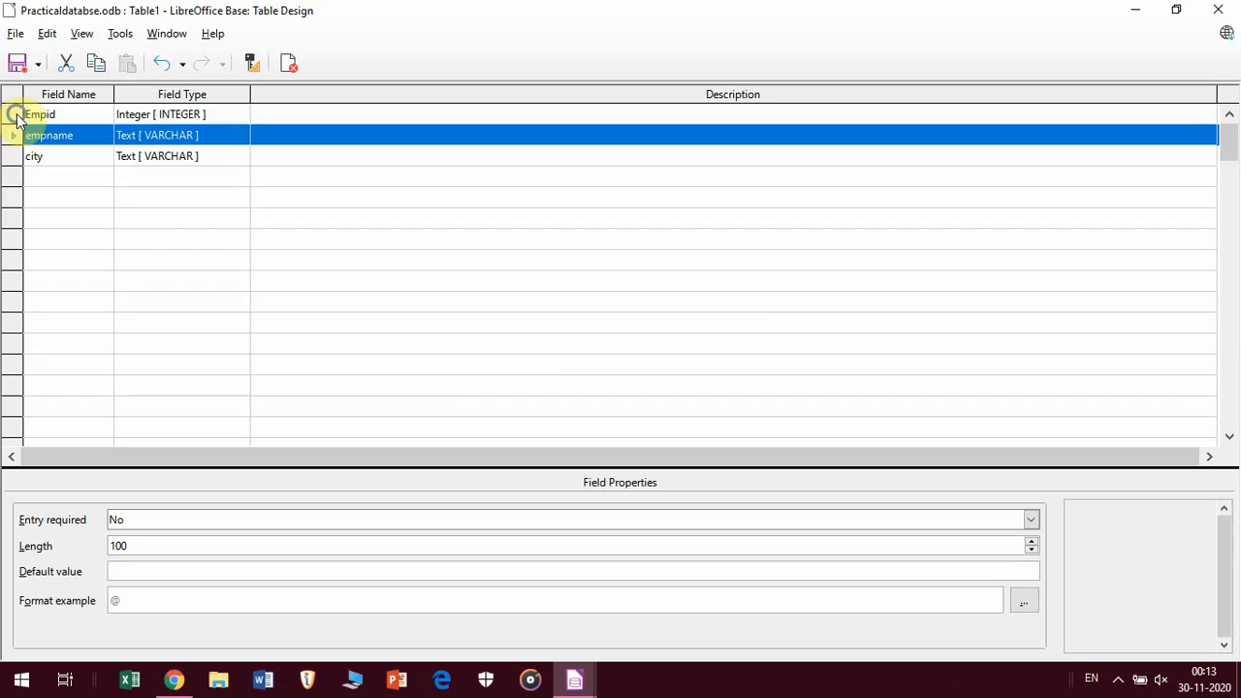
{"action": "left_click", "coordinate": [14, 114]}
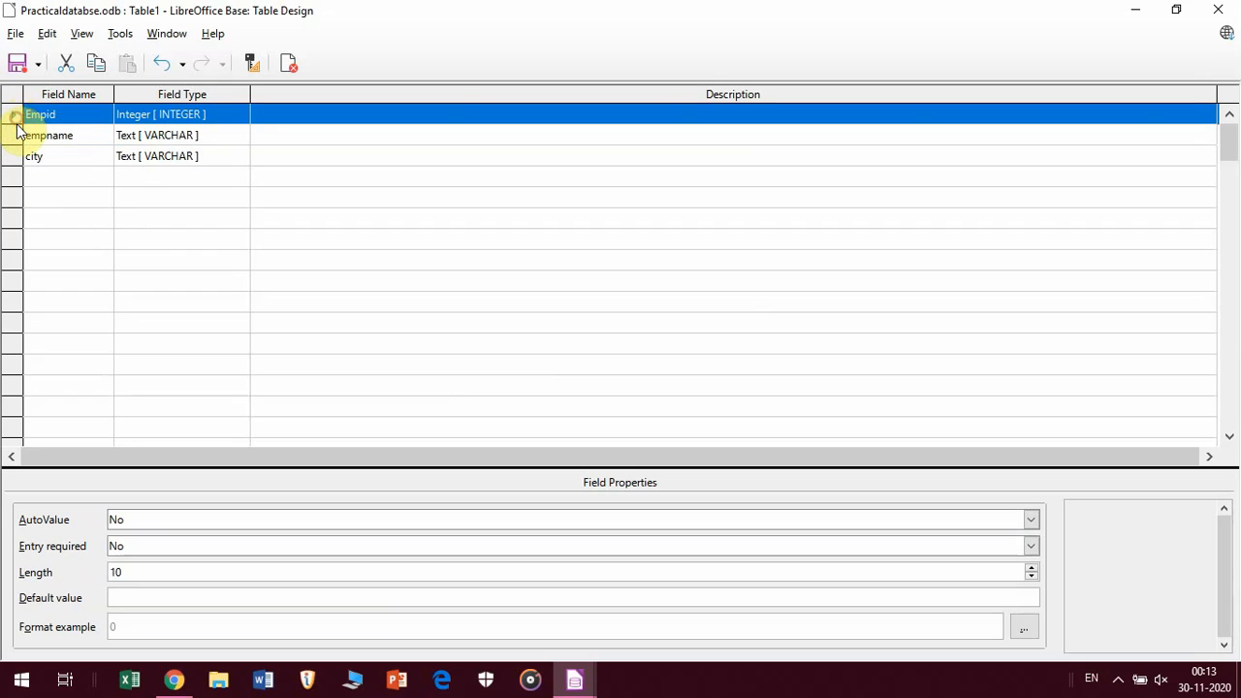
{"action": "right_click", "coordinate": [15, 116]}
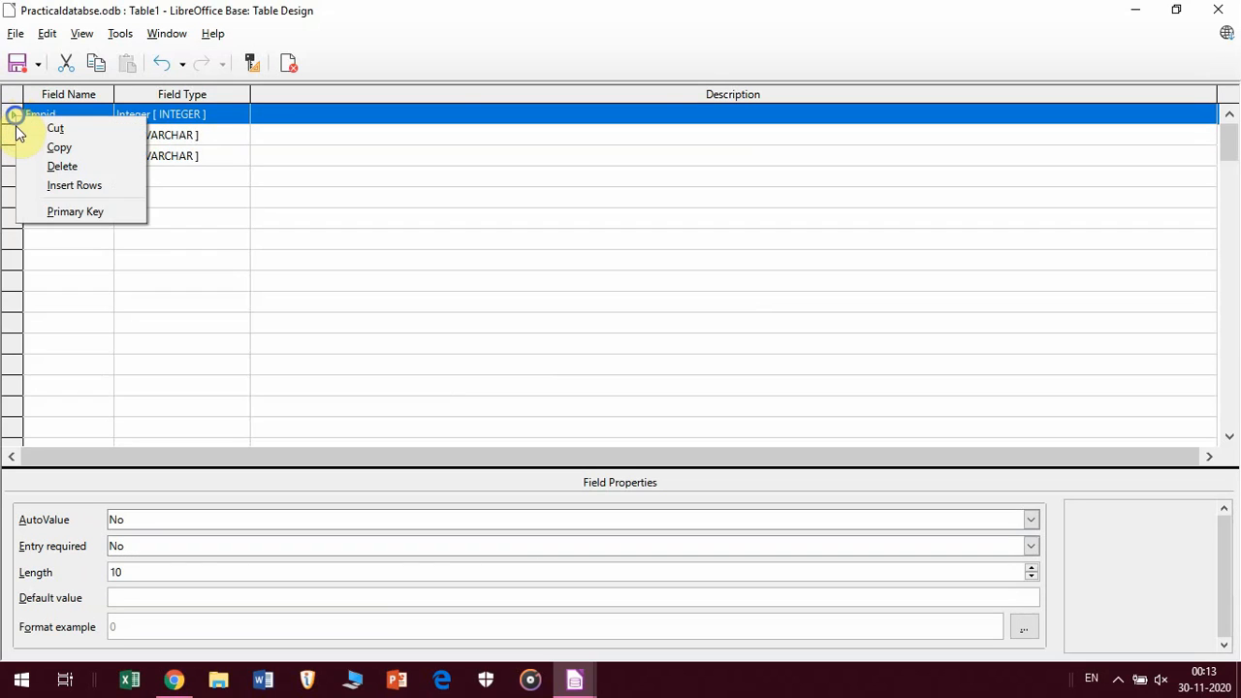
{"action": "left_click", "coordinate": [42, 214]}
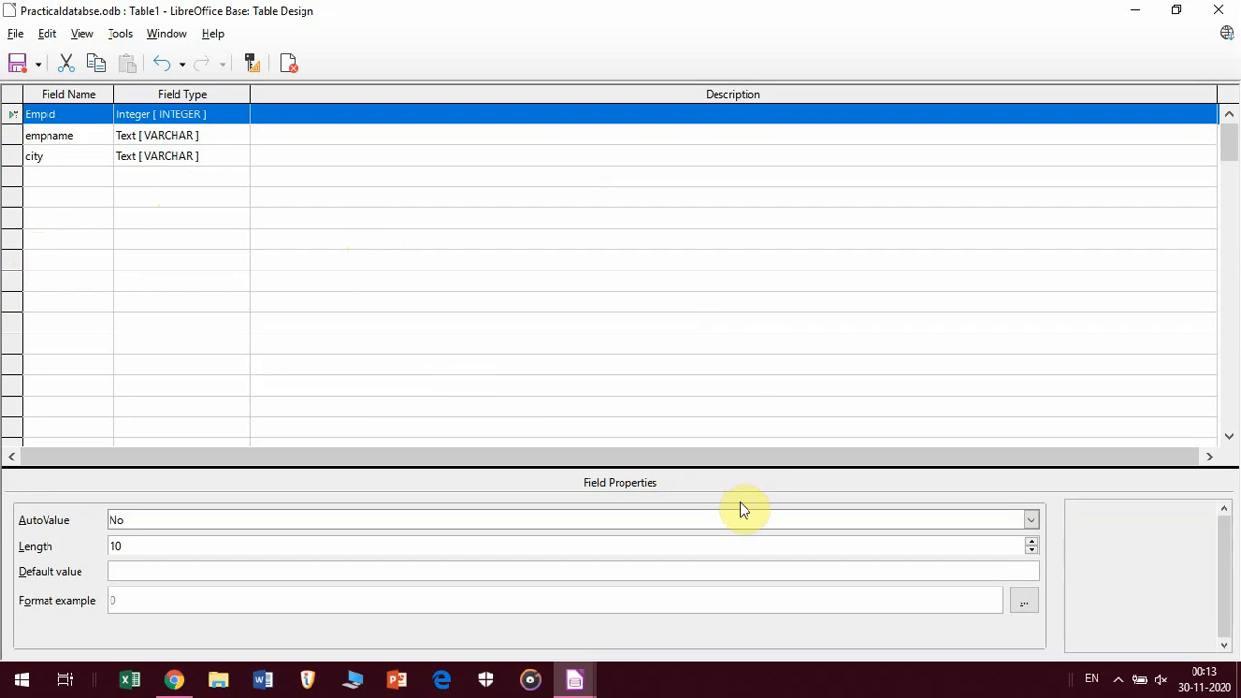
Save the table design under the name employeetable and close the design window.
{"action": "key", "text": "ctrl+s"}
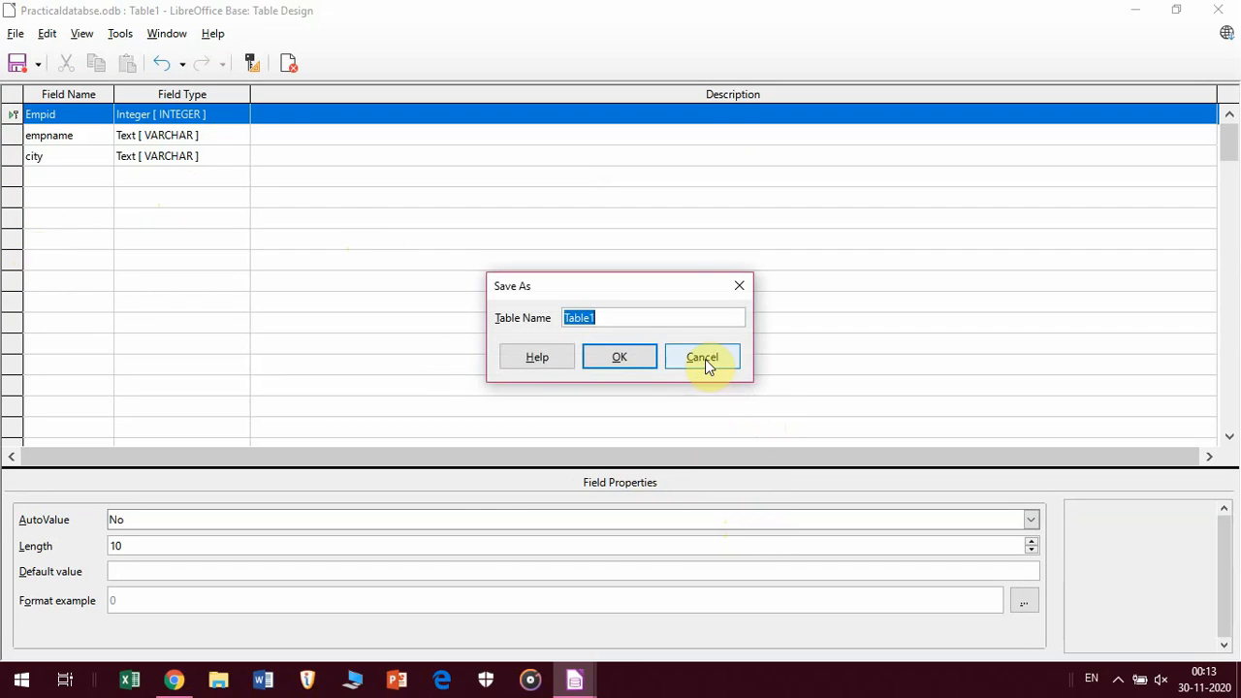
{"action": "left_click", "coordinate": [705, 359]}
{"action": "left_click", "coordinate": [16, 66]}
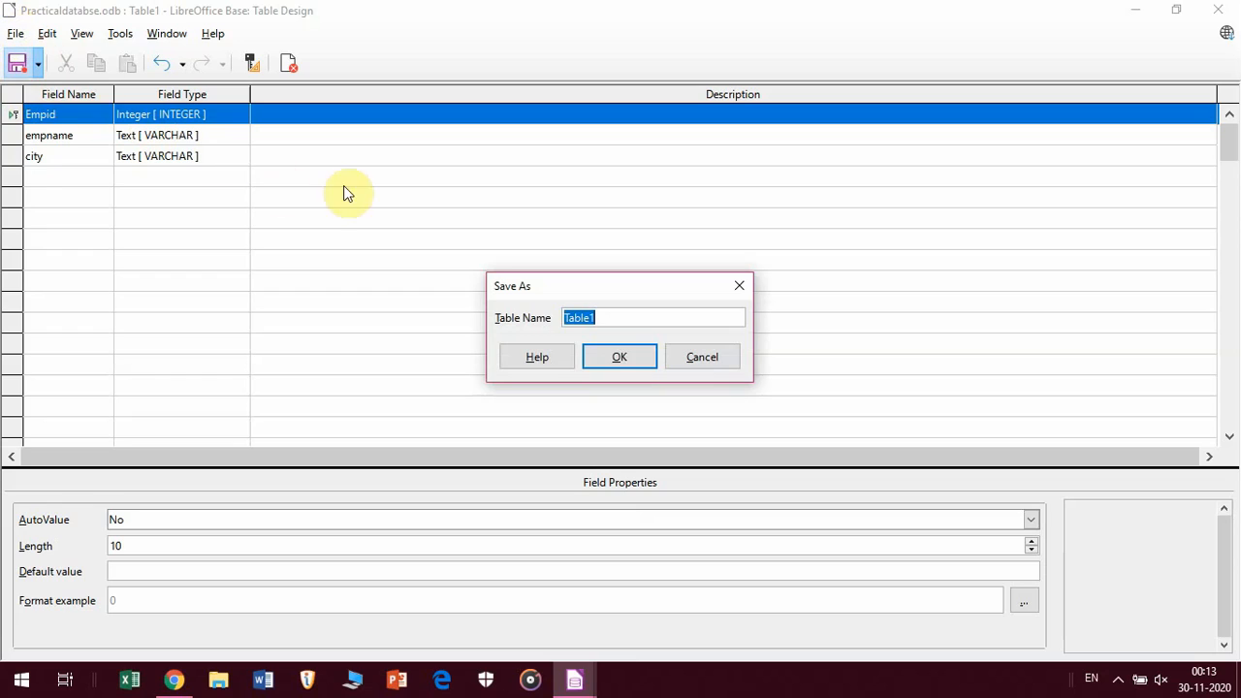
{"action": "key", "text": "BackSpace"}
{"action": "type", "text": "employeetable"}
{"action": "key", "text": "Return"}
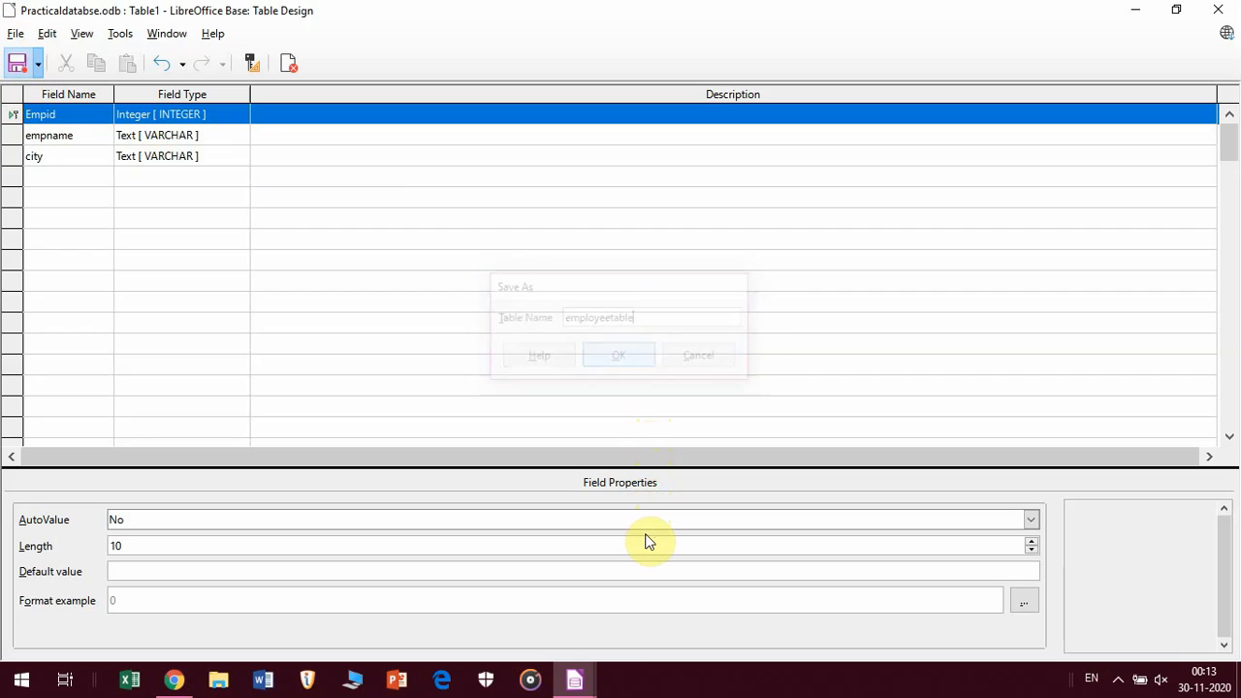
{"action": "left_click", "coordinate": [1218, 10]}
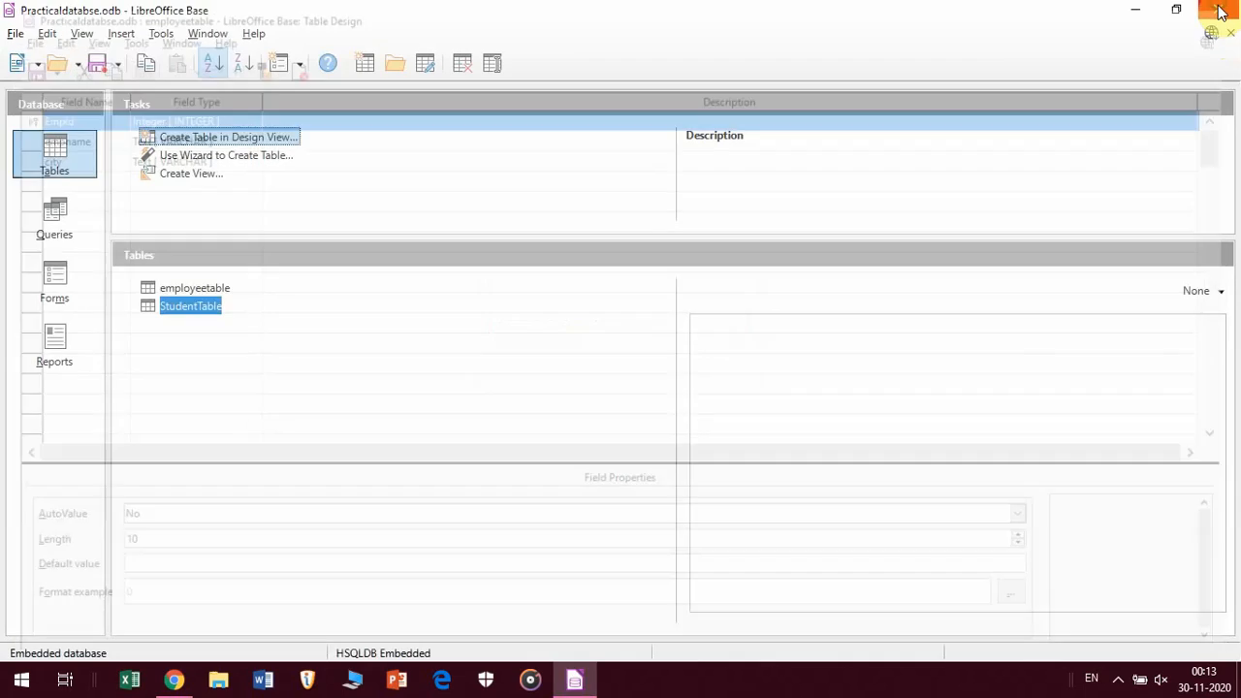
Open employeetable for data entry and enter the first record with Empid 1, the employee's name and city pune.
{"action": "left_click", "coordinate": [181, 380]}
{"action": "double_click", "coordinate": [148, 294]}
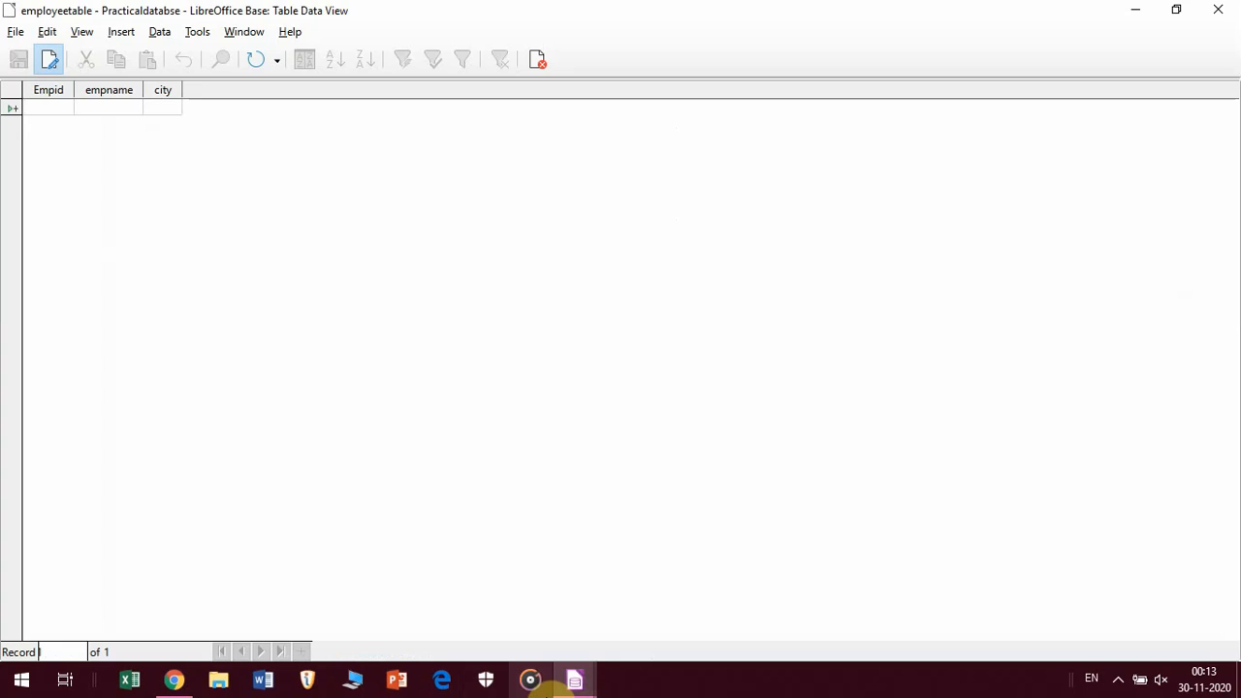
{"action": "type", "text": "12"}
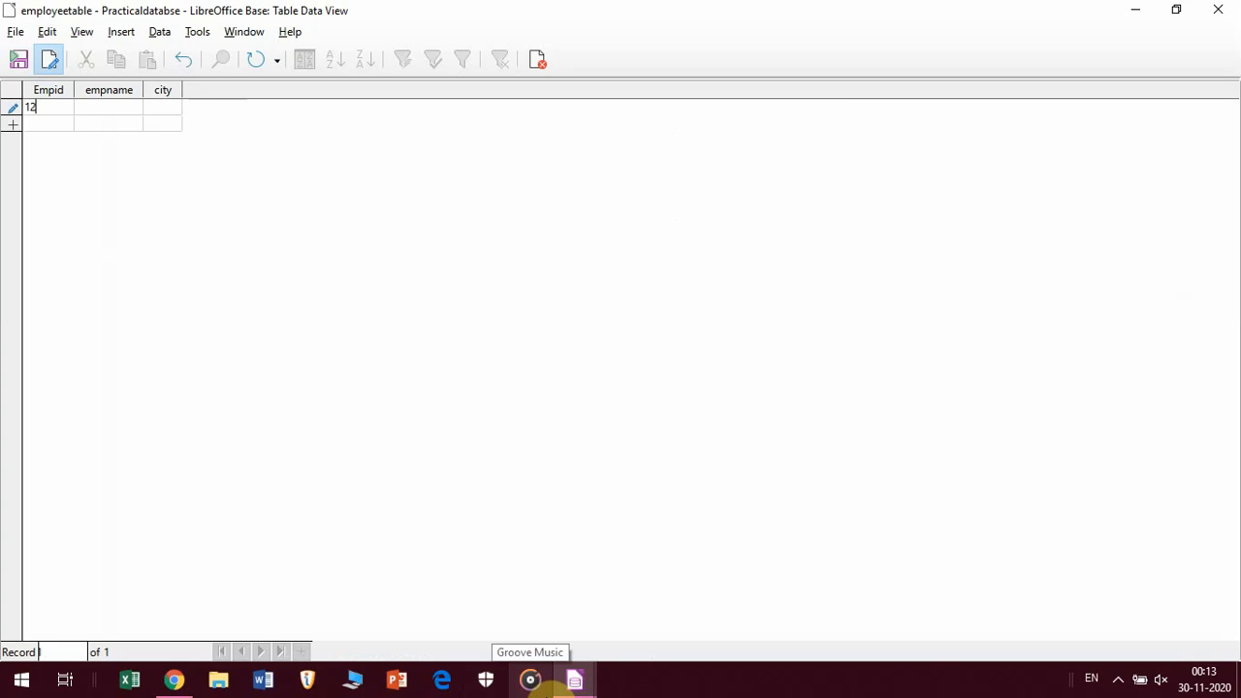
{"action": "key", "text": "BackSpace"}
{"action": "type", "text": "ram"}
{"action": "key", "text": "Tab"}
{"action": "type", "text": "pune"}
{"action": "key", "text": "Tab"}
Try to save a second record with the duplicate Empid 1, the employee's name and city mumbai, to test the primary key.
{"action": "type", "text": "2"}
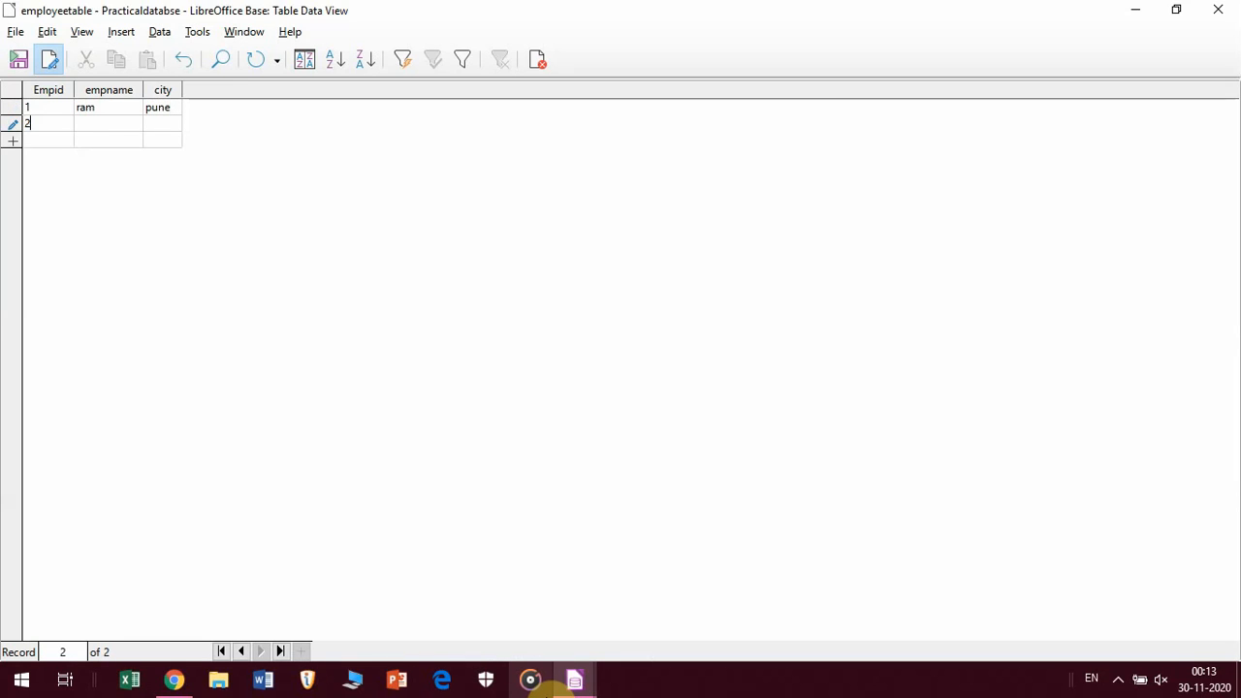
{"action": "key", "text": "BackSpace"}
{"action": "type", "text": "1"}
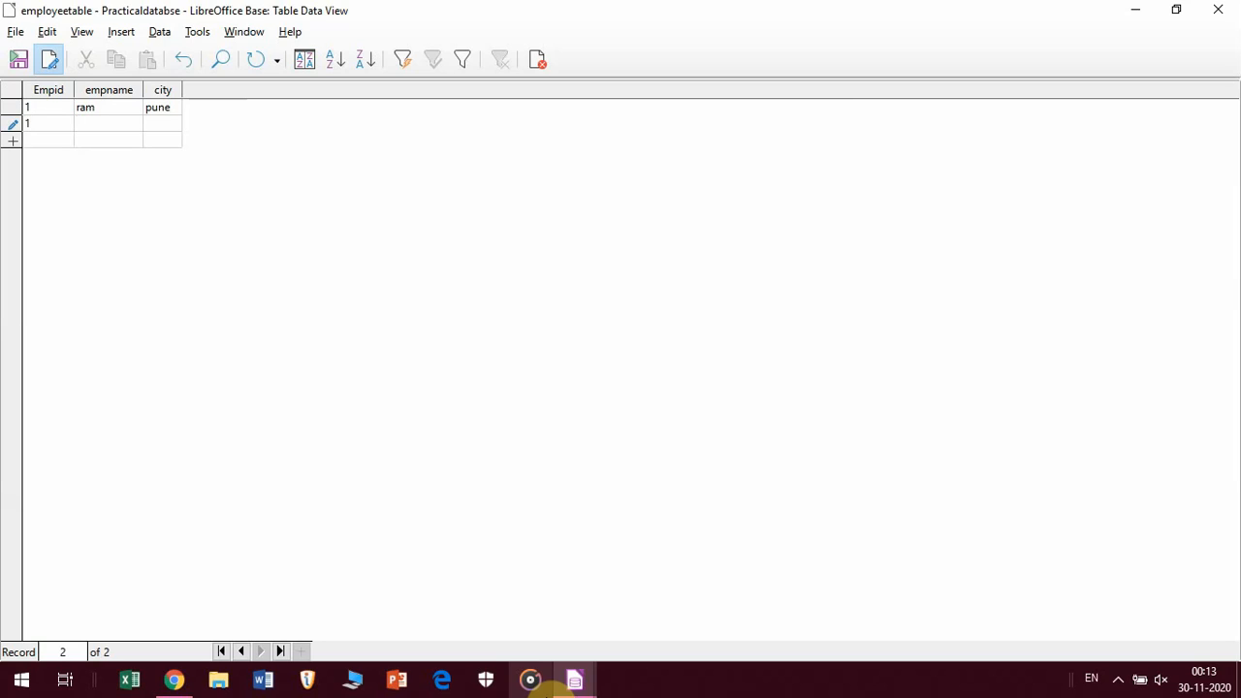
{"action": "type", "text": "ravi"}
{"action": "type", "text": "m"}
{"action": "type", "text": "um"}
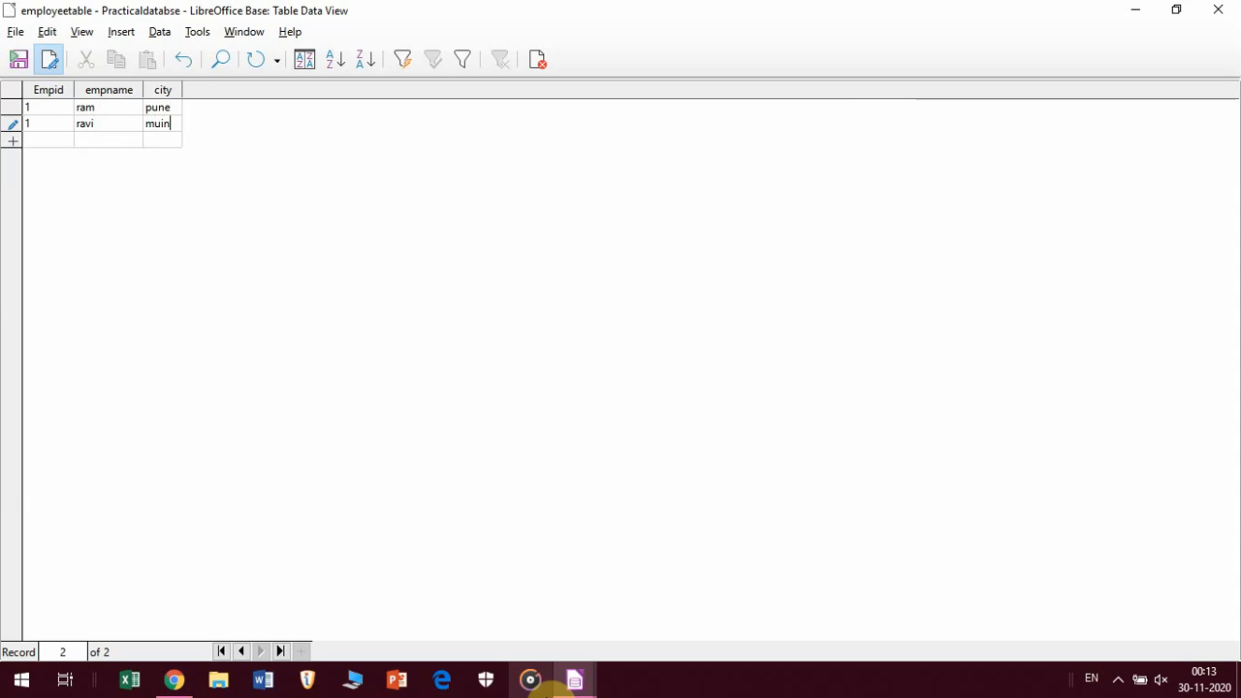
{"action": "key", "text": "BackSpace"}
{"action": "type", "text": "mbai"}
{"action": "key", "text": "Return"}
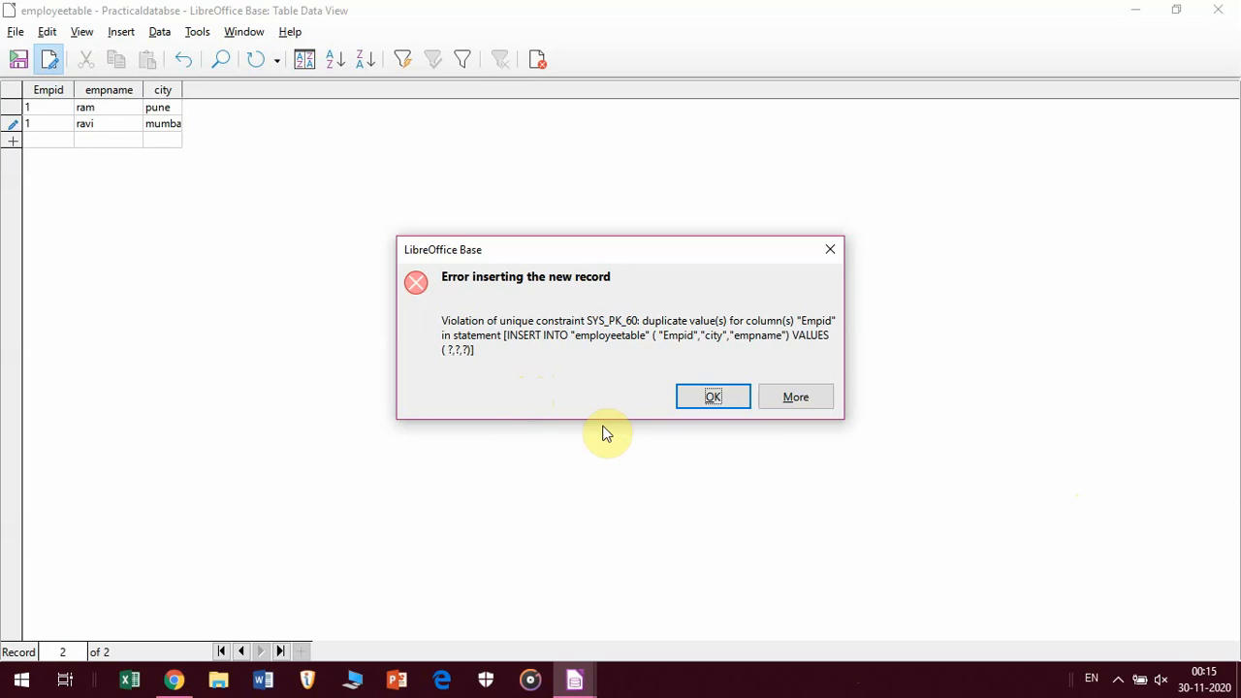
{"action": "left_click", "coordinate": [693, 401]}
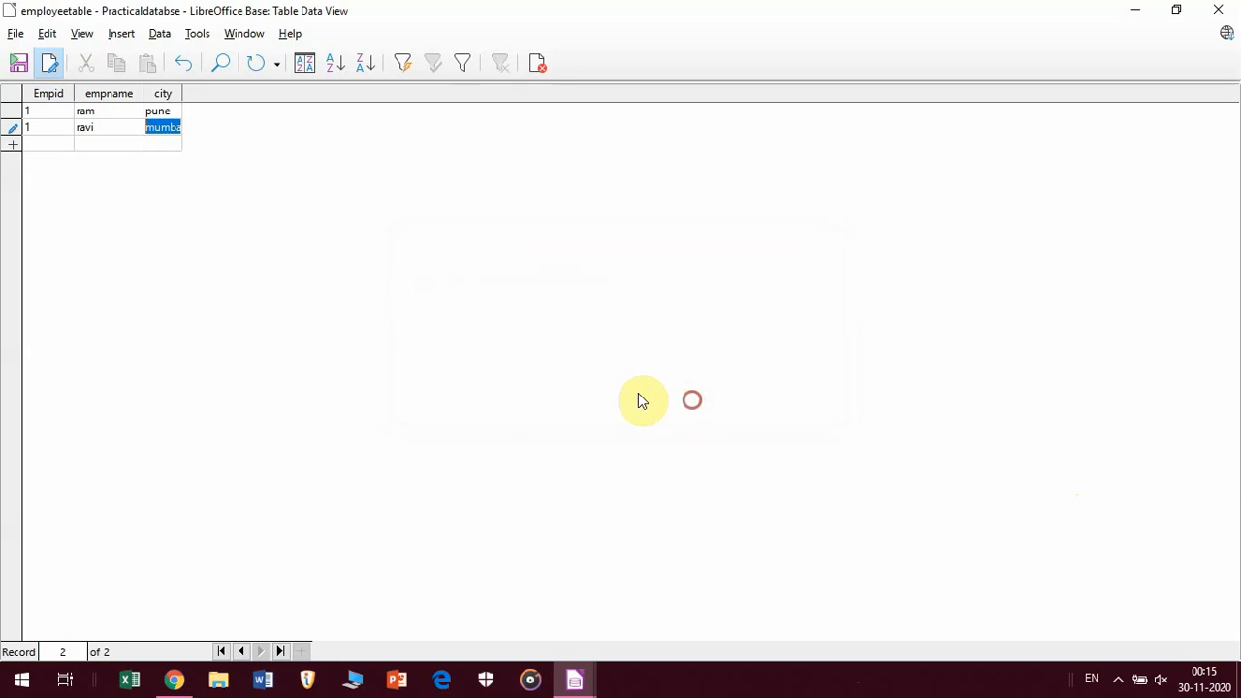
Change the second record's Empid to 2 and move on to a new record.
{"action": "left_click", "coordinate": [42, 127]}
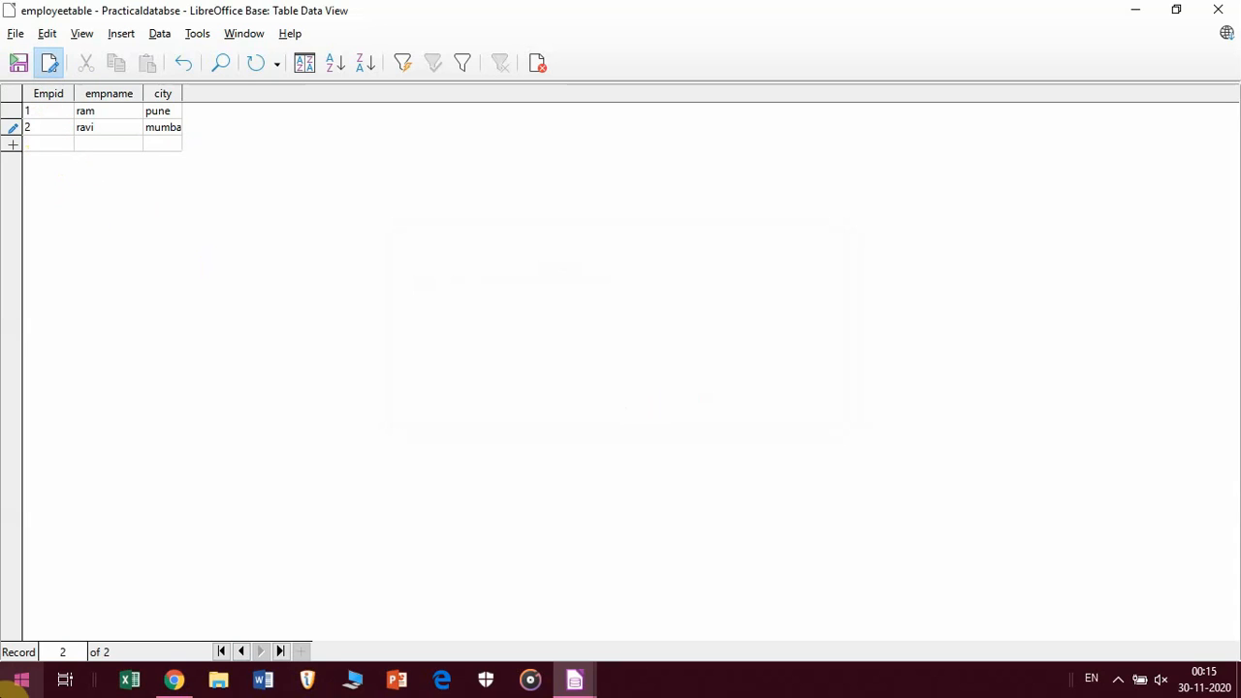
{"action": "key", "text": "Tab"}
{"action": "key", "text": "Tab"}
{"action": "key", "text": "Tab"}
Enter the third record with Empid 3, the employee's name and city hyderabad, and save it by leaving the row.
{"action": "type", "text": "3"}
{"action": "type", "text": "hydera"}
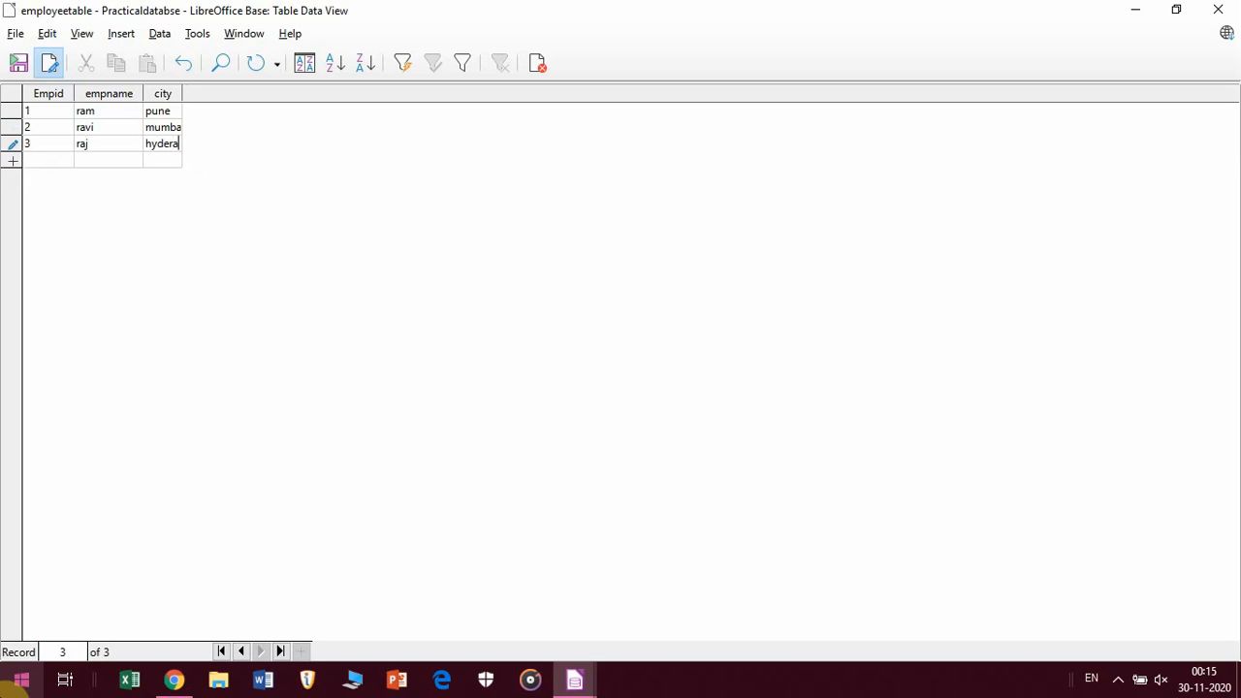
{"action": "type", "text": "bad"}
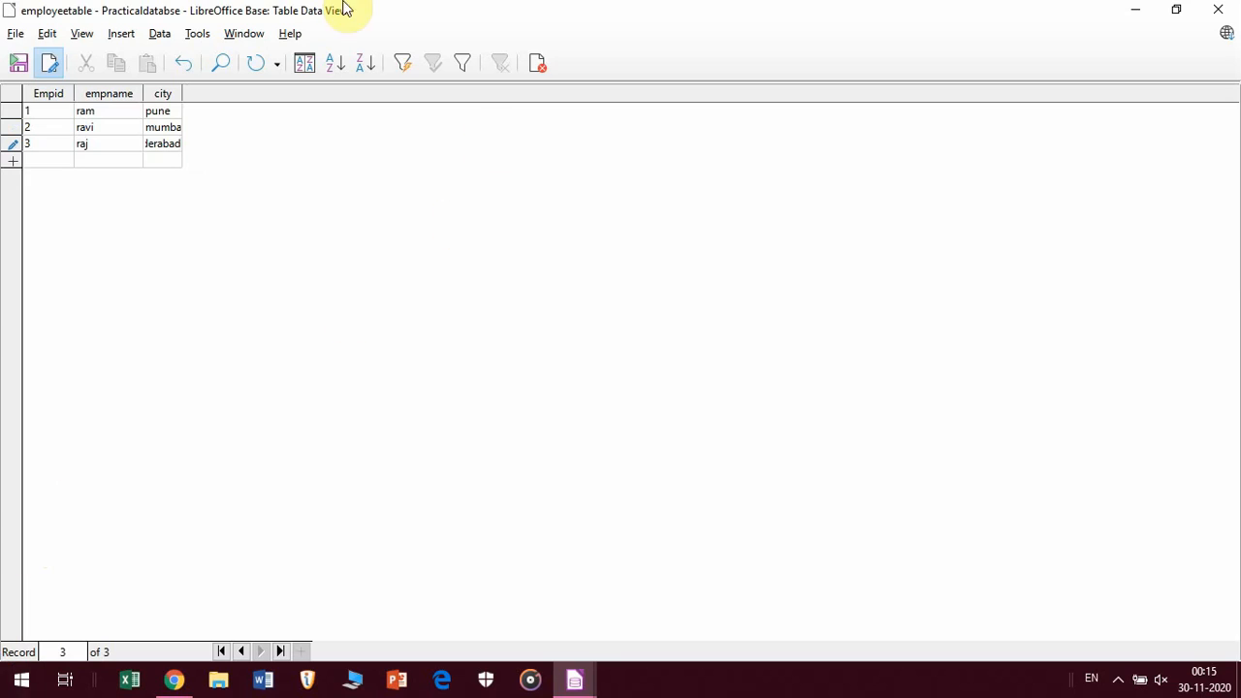
{"action": "left_click", "coordinate": [183, 111]}
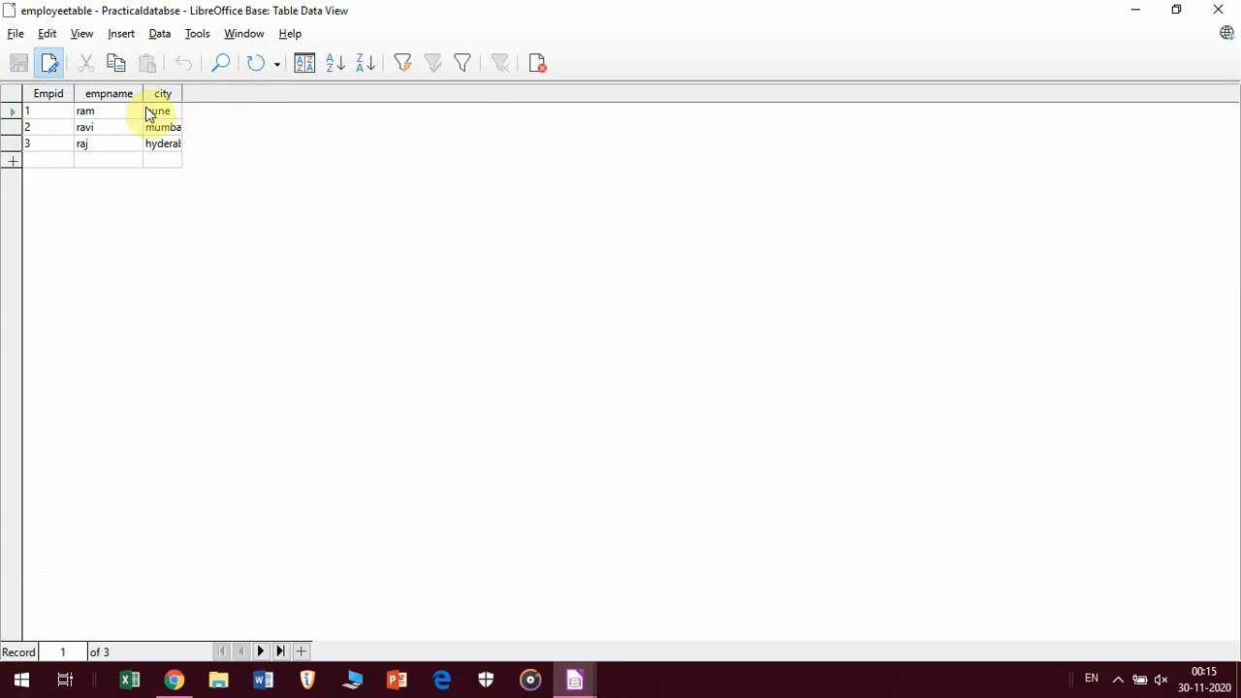
Widen the city column of employeetable so the full city names fit, and close the table data view.
{"action": "left_click_drag", "start_coordinate": [178, 91], "coordinate": [249, 96]}
{"action": "left_click", "coordinate": [460, 185]}
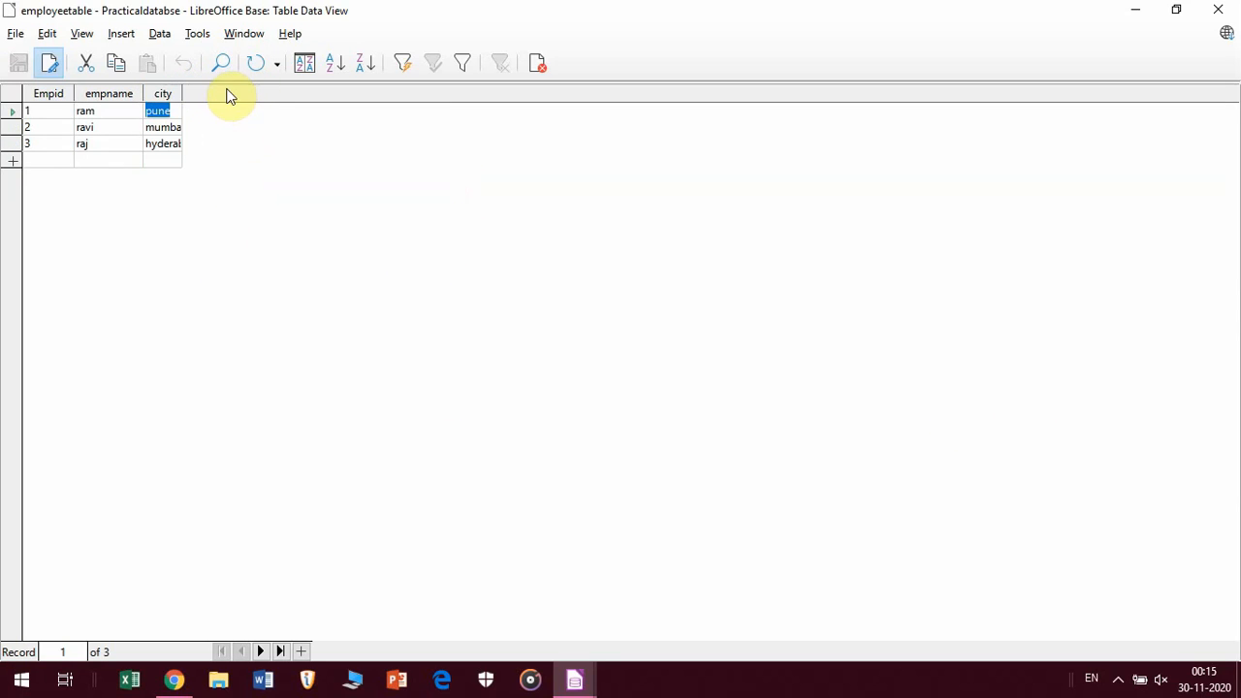
{"action": "left_click", "coordinate": [179, 113]}
{"action": "left_click", "coordinate": [180, 97]}
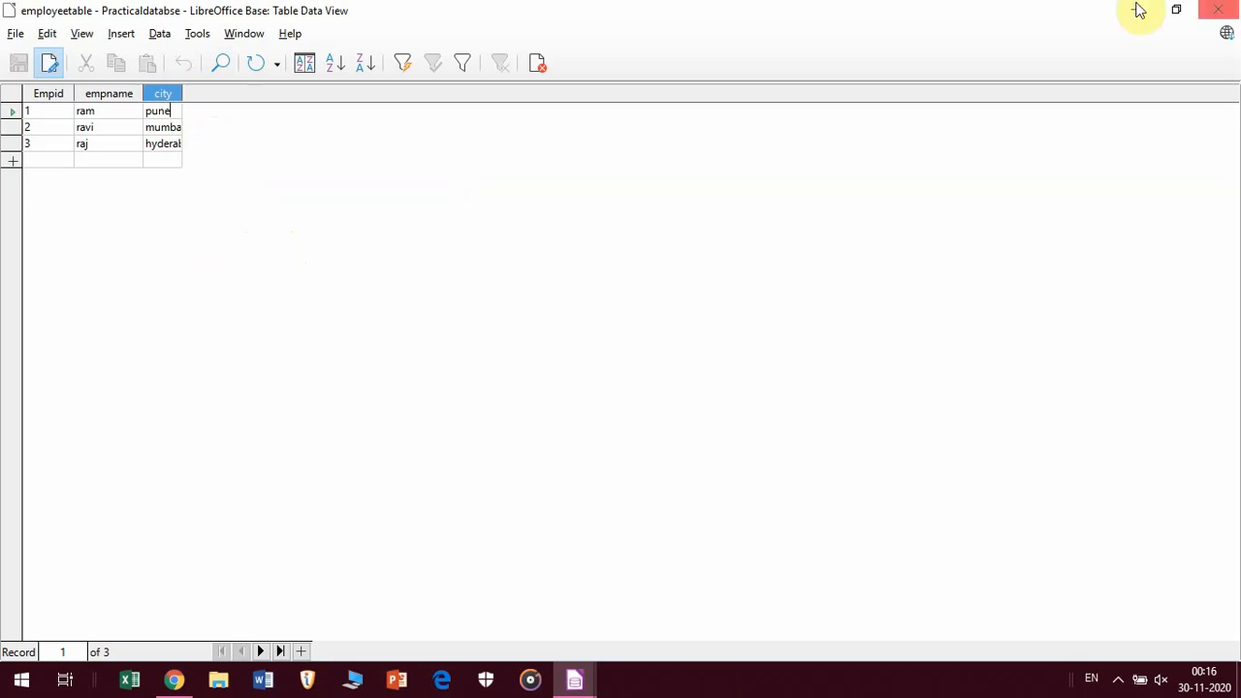
{"action": "left_click", "coordinate": [172, 97]}
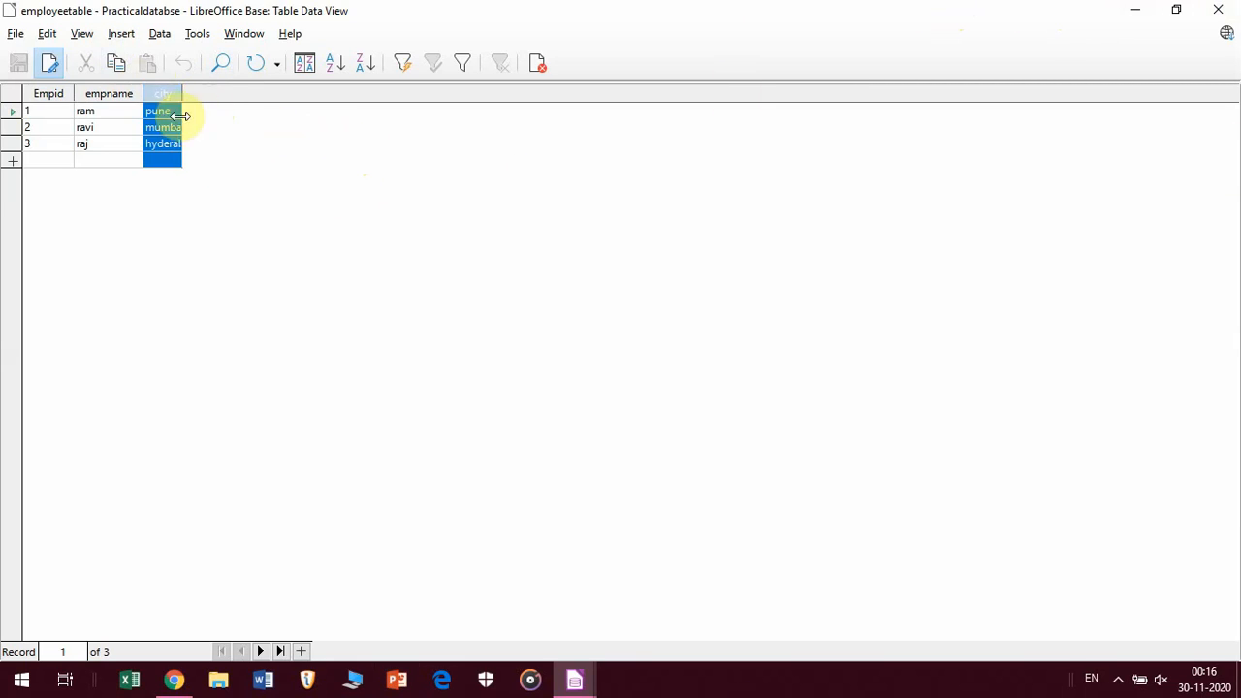
{"action": "left_click", "coordinate": [175, 115]}
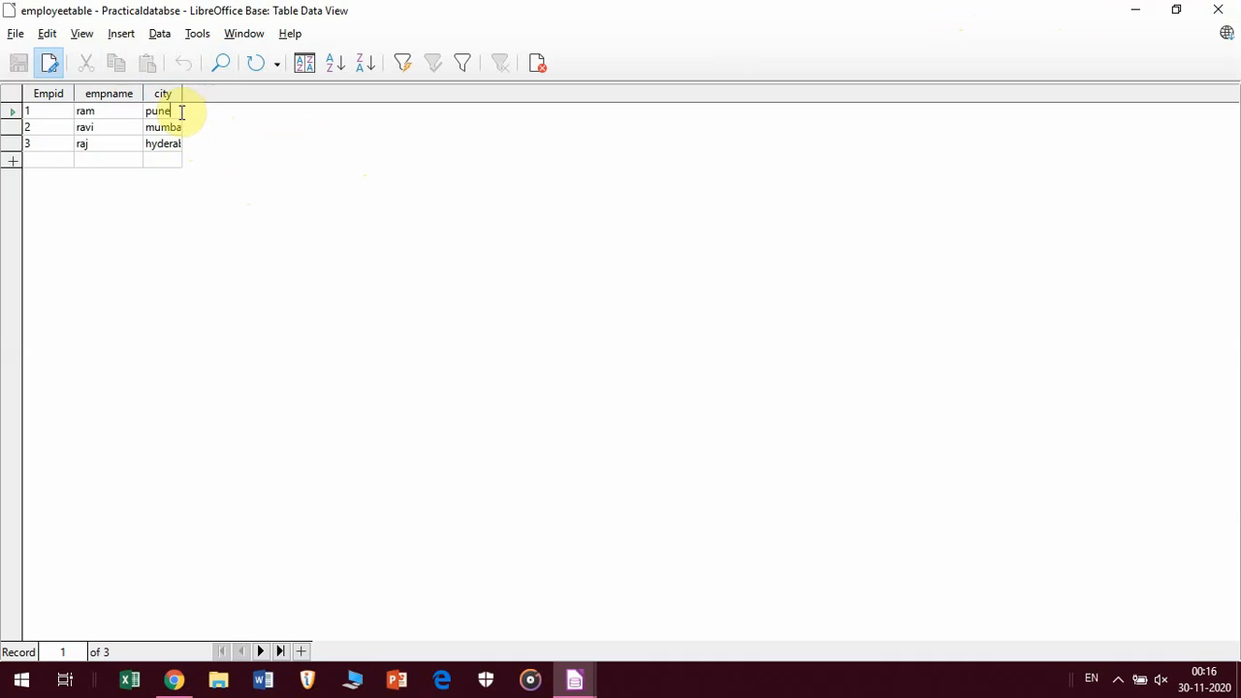
{"action": "left_click_drag", "start_coordinate": [183, 93], "coordinate": [232, 95]}
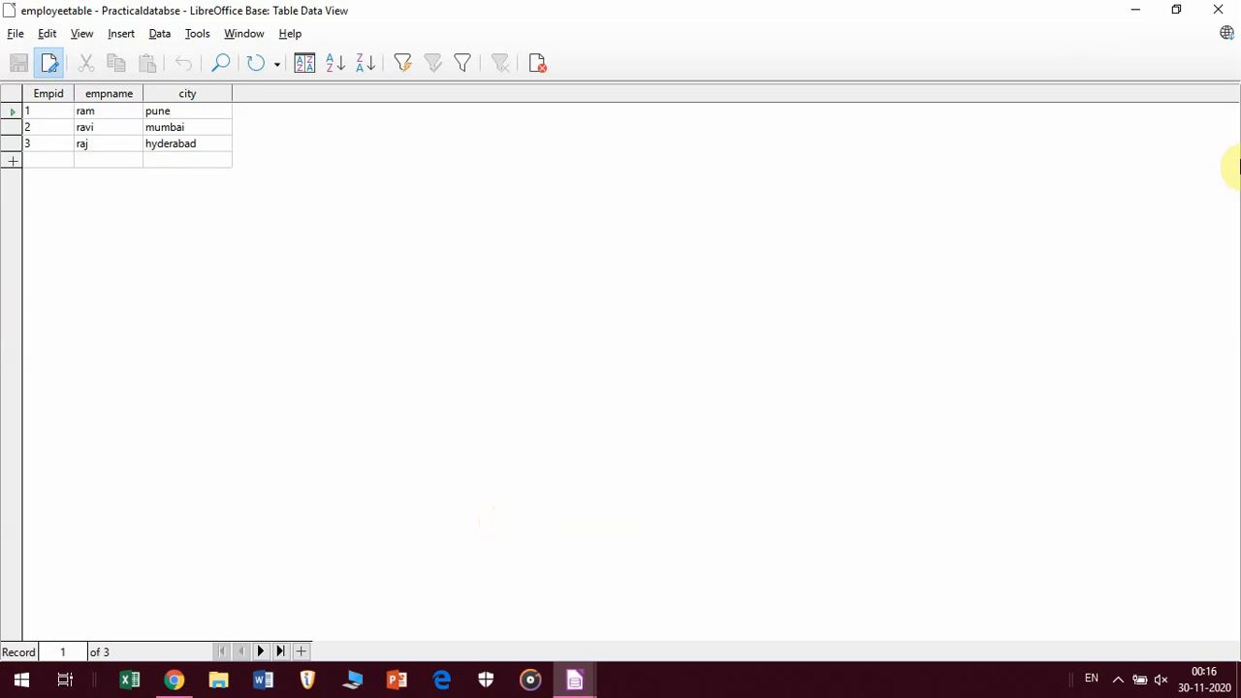
{"action": "left_click", "coordinate": [1219, 10]}
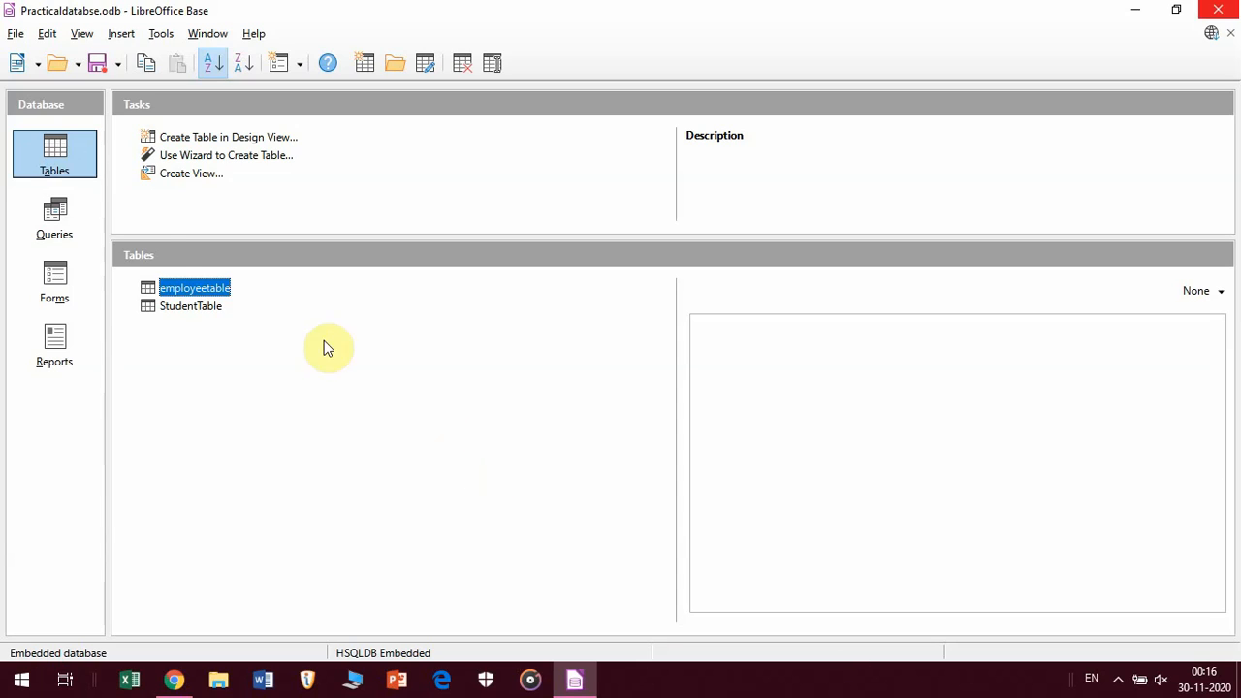
Start creating a form with the wizard, based on employeetable, and add all its fields to the form.
{"action": "left_click", "coordinate": [56, 283]}
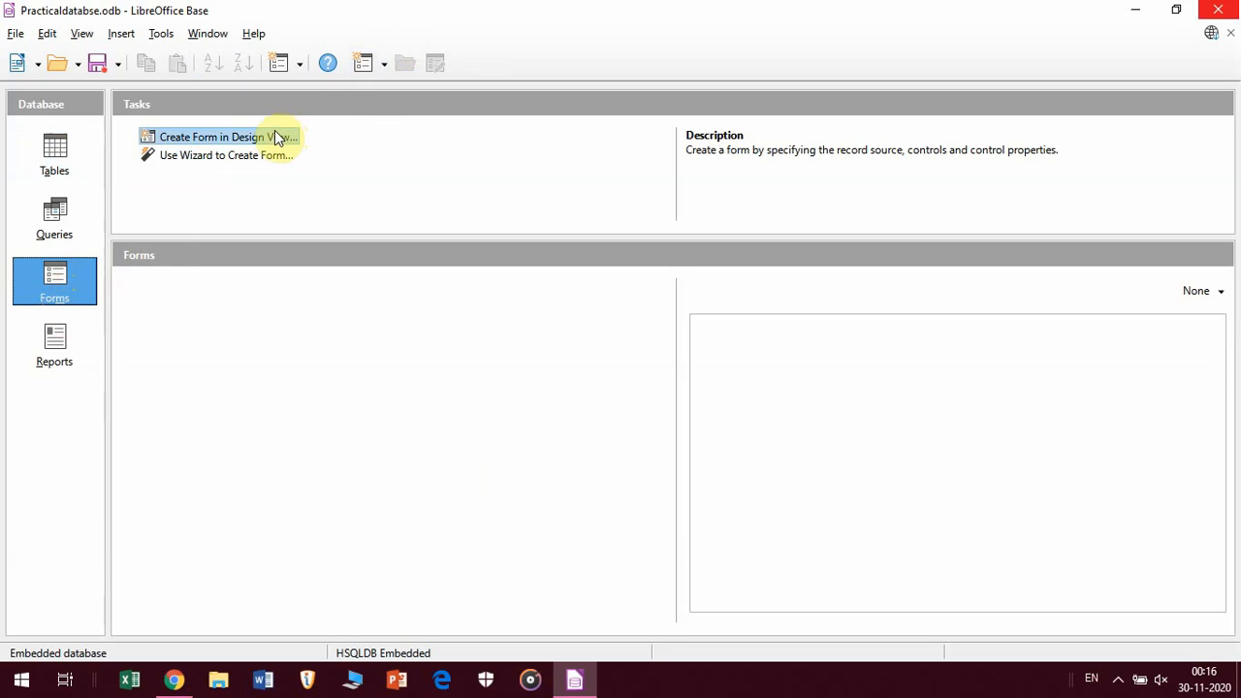
{"action": "left_click", "coordinate": [265, 160]}
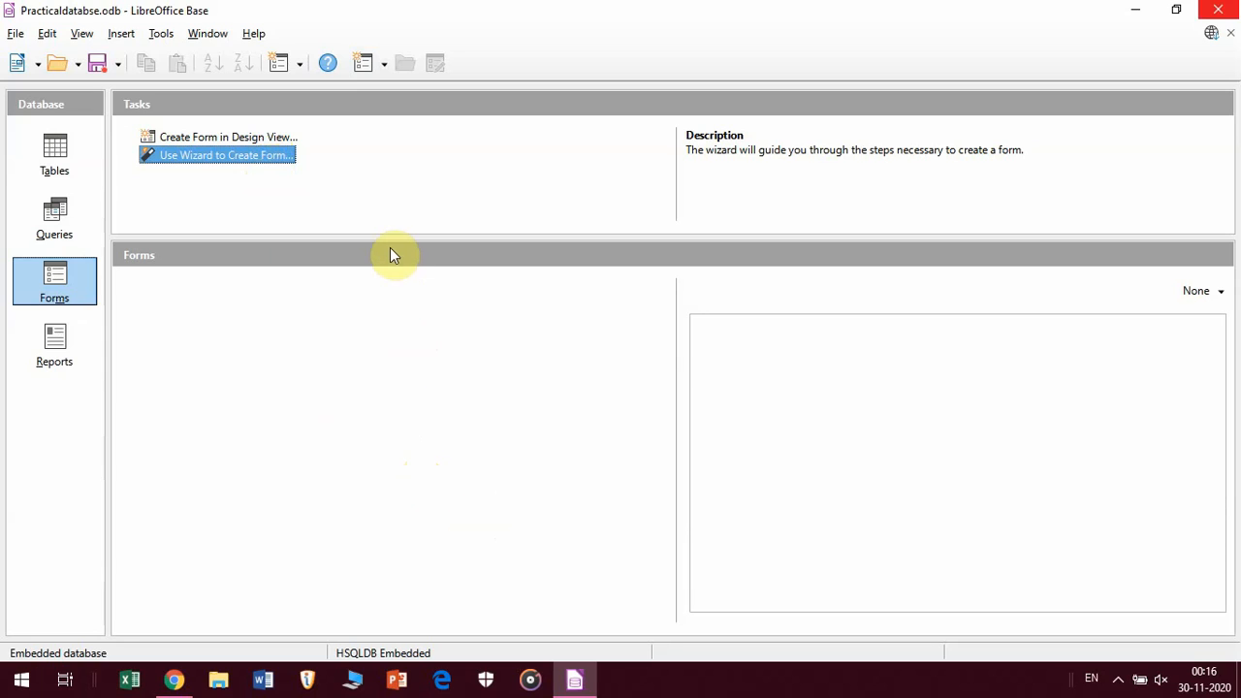
{"action": "left_click", "coordinate": [276, 158]}
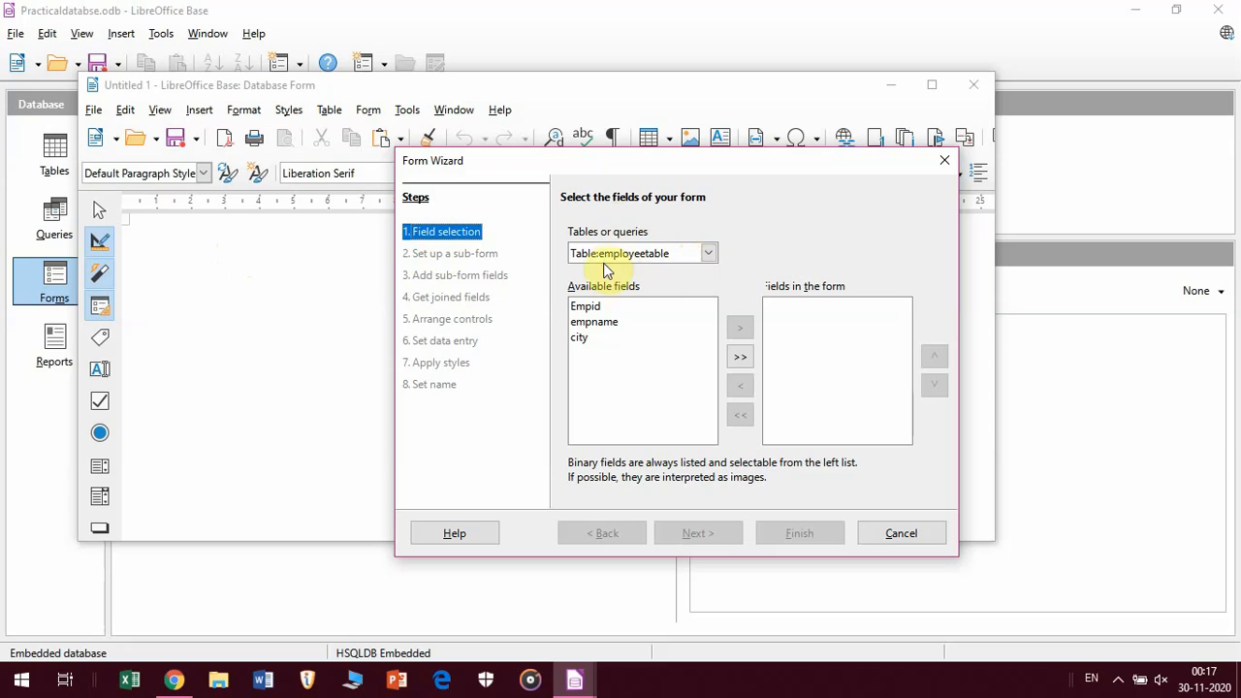
{"action": "left_click", "coordinate": [707, 256]}
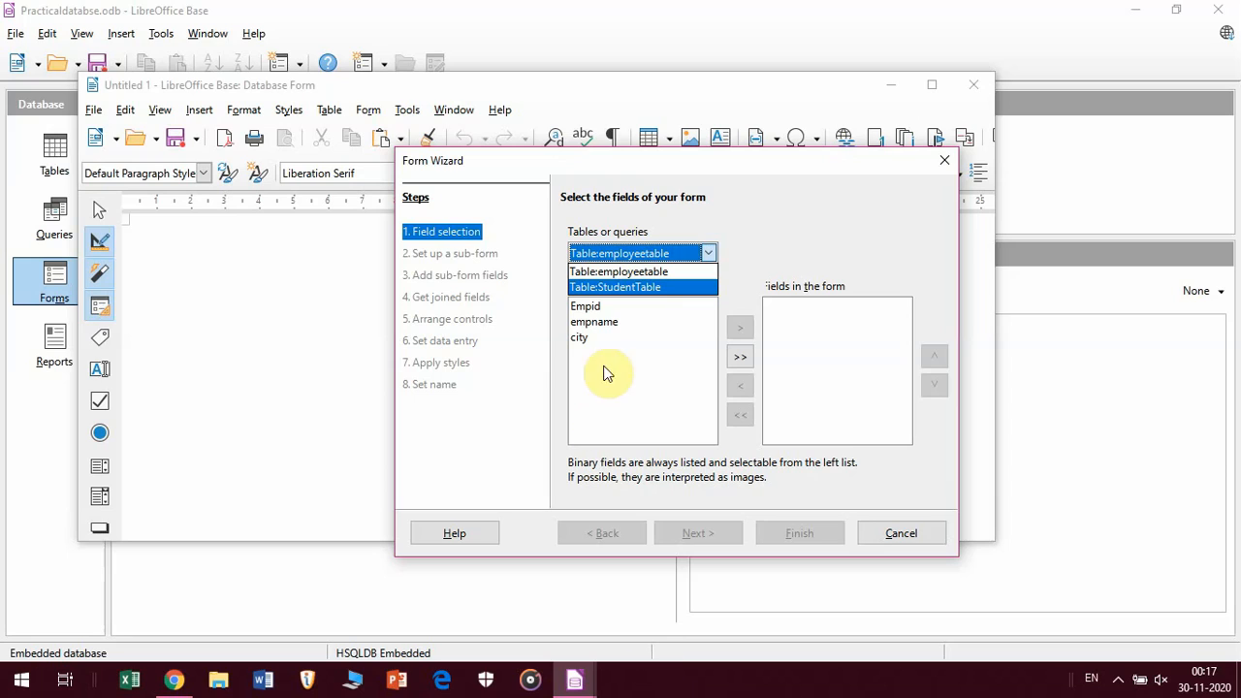
{"action": "left_click", "coordinate": [653, 272]}
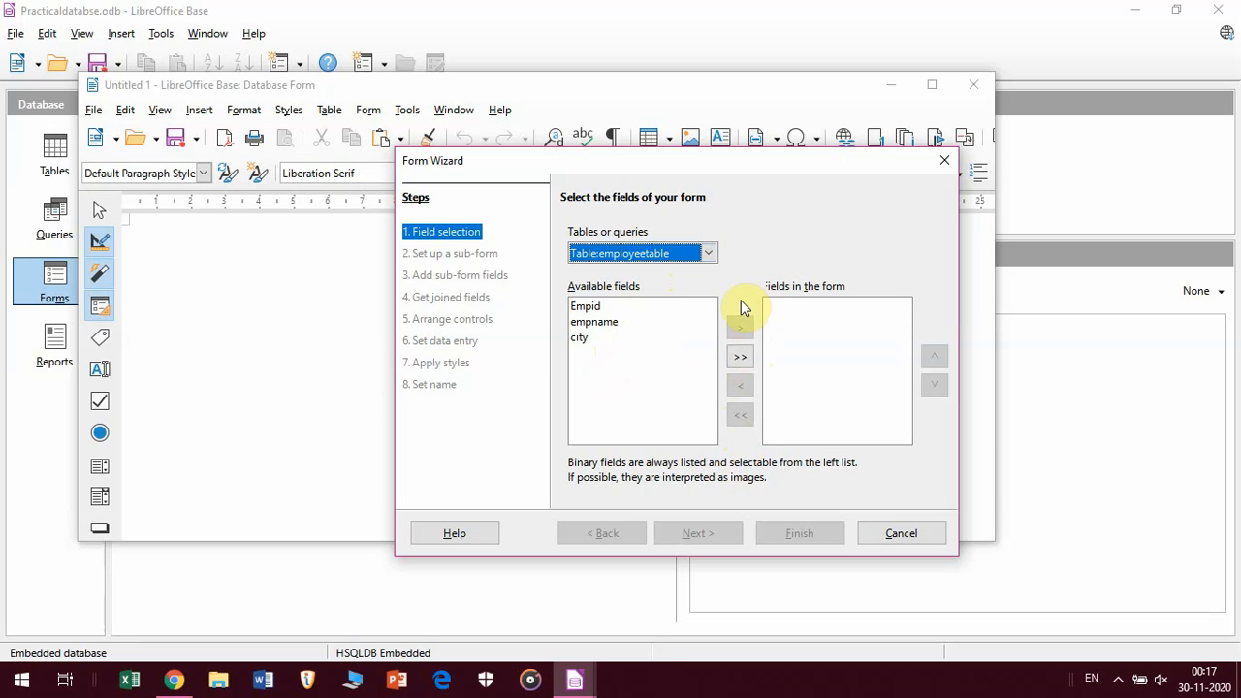
{"action": "left_click", "coordinate": [741, 359]}
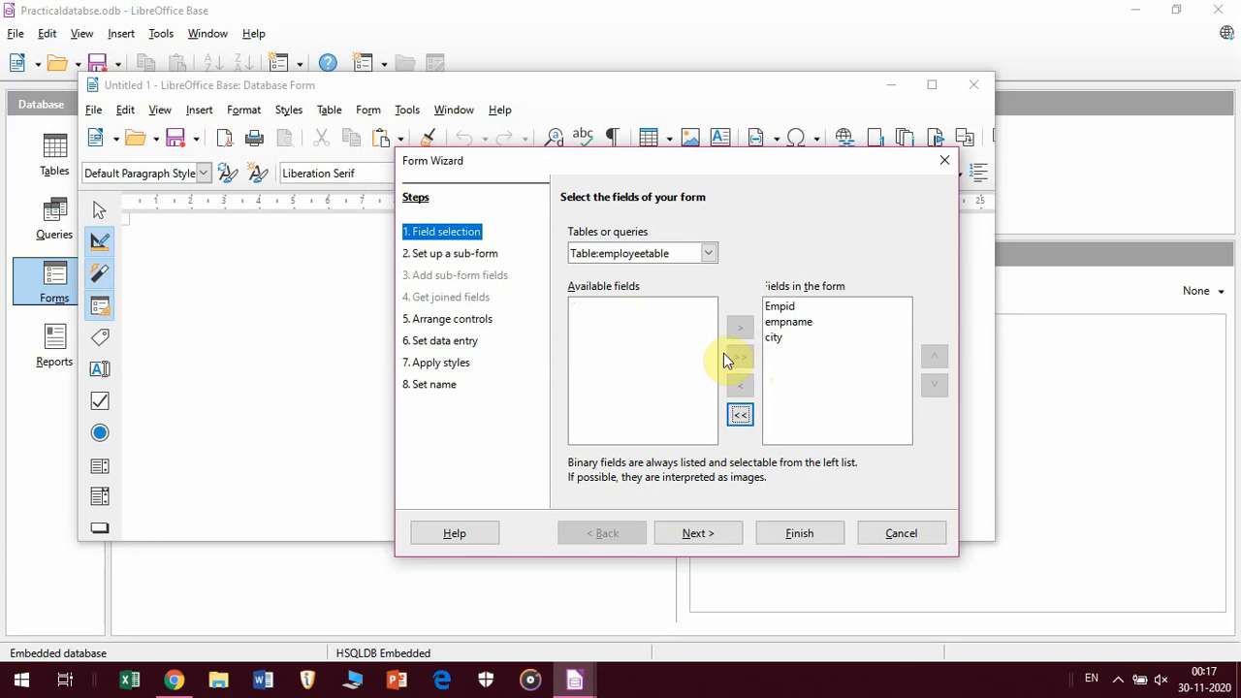
Practise removing all fields from the form and adding them all back.
{"action": "left_click", "coordinate": [741, 415]}
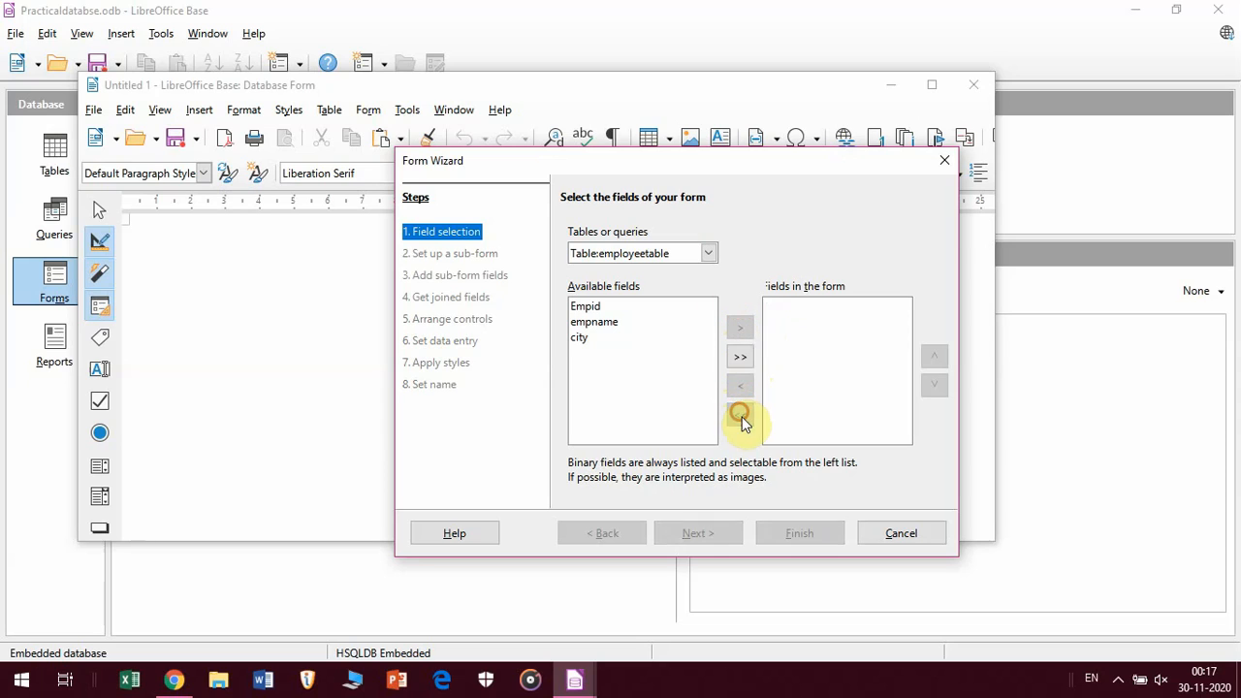
{"action": "left_click", "coordinate": [741, 357]}
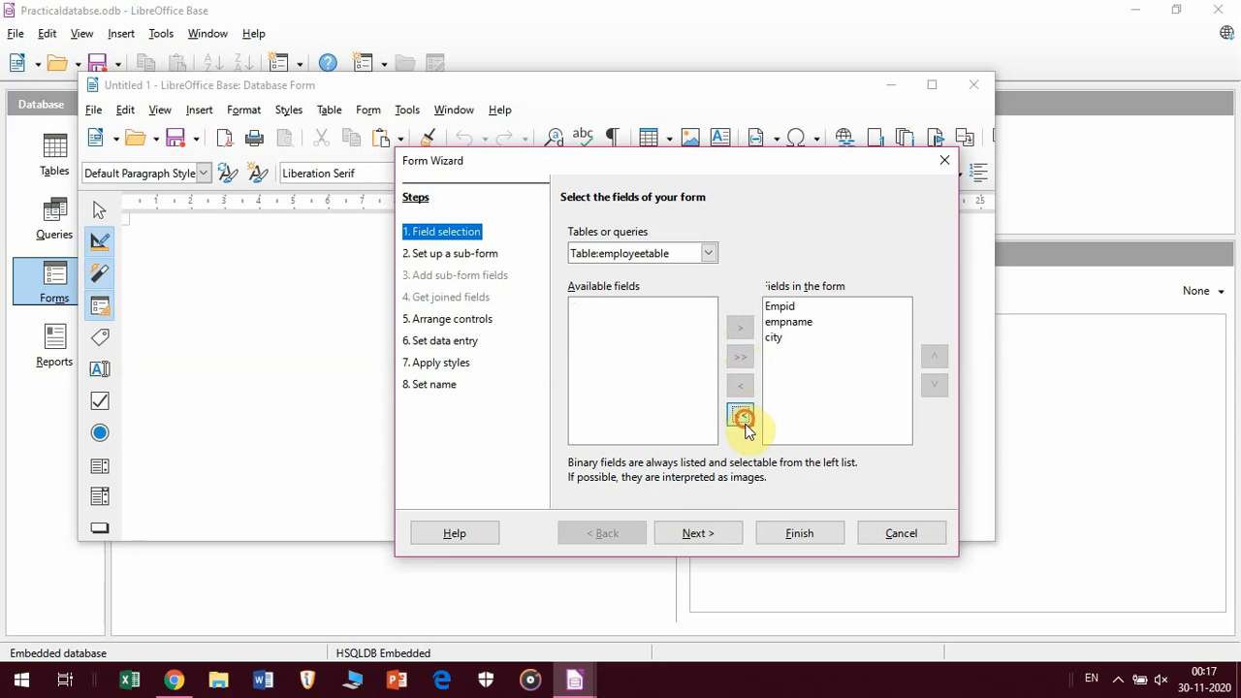
{"action": "left_click", "coordinate": [741, 415]}
{"action": "left_click", "coordinate": [741, 357]}
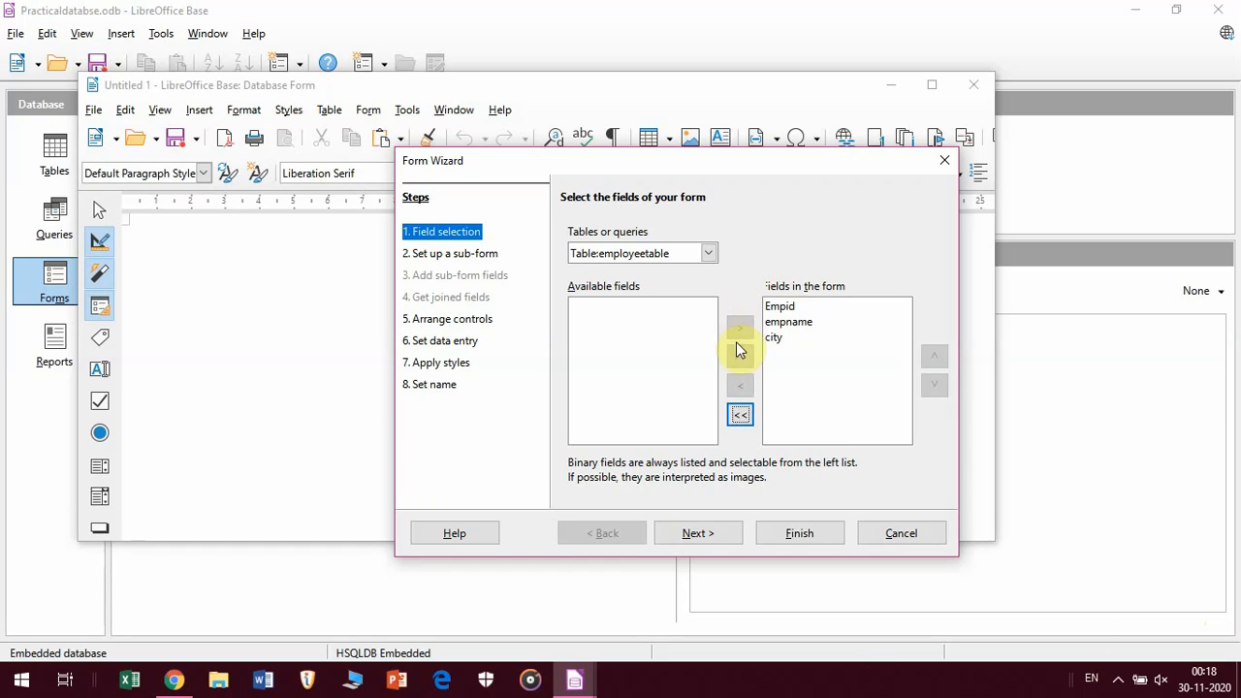
{"action": "left_click", "coordinate": [742, 417]}
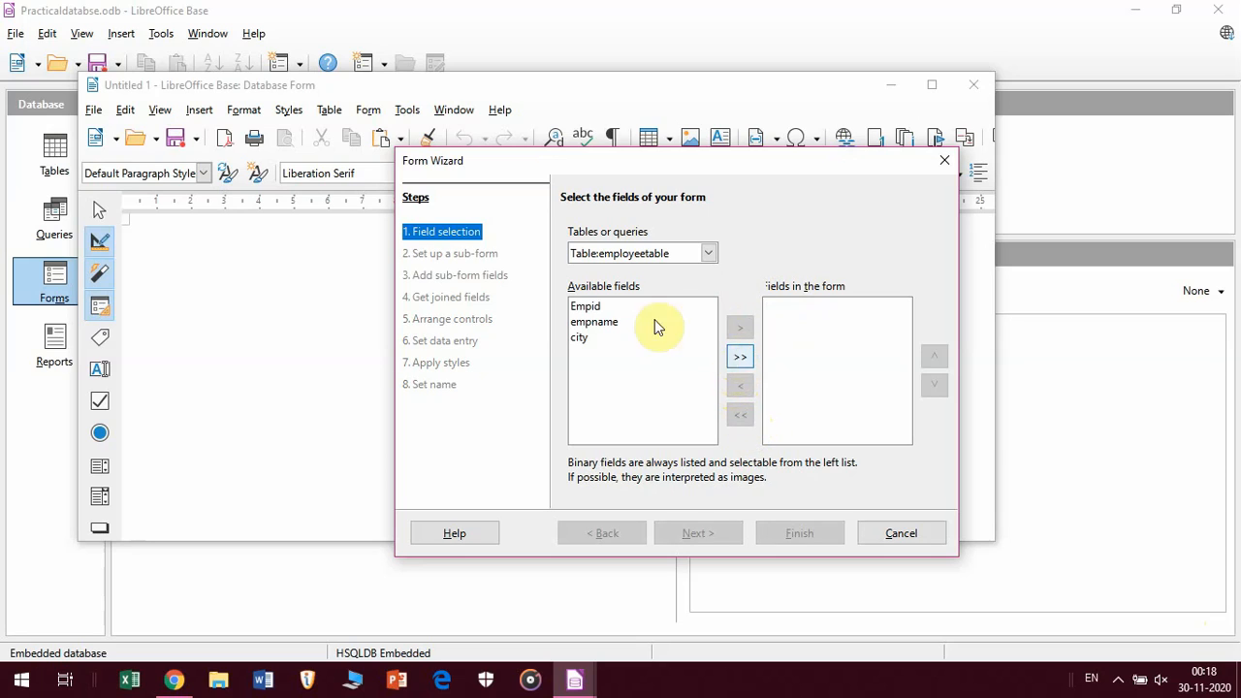
{"action": "left_click", "coordinate": [742, 358]}
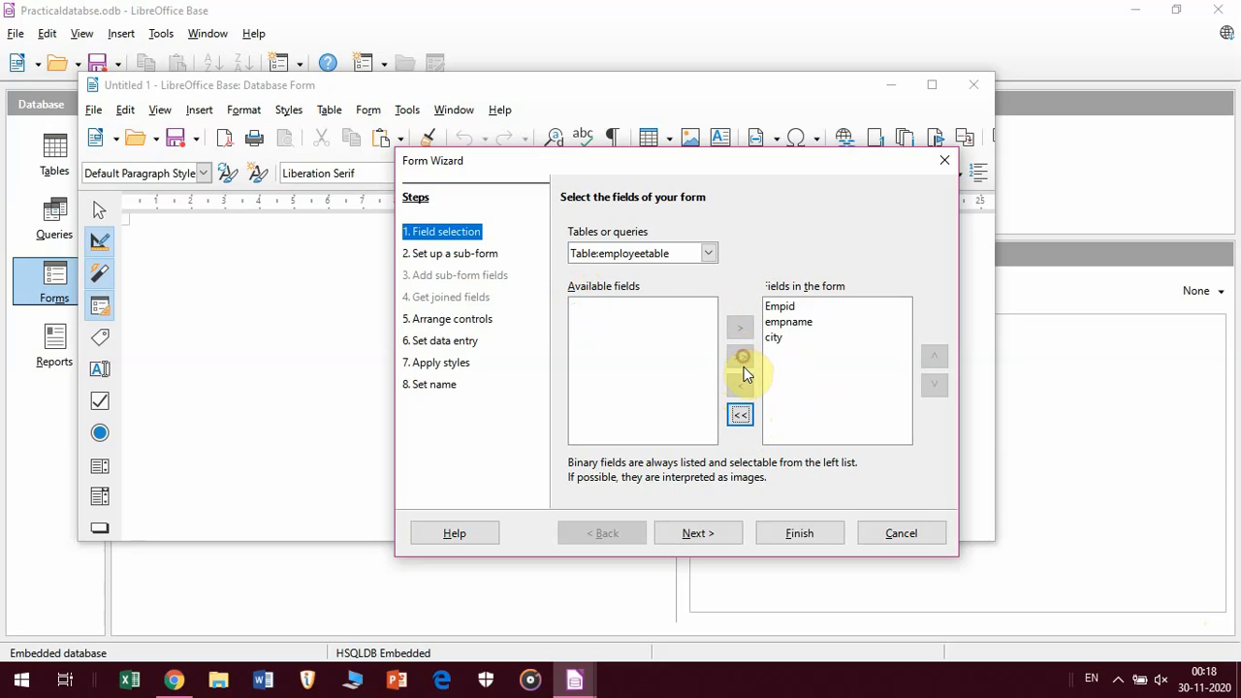
Continue without a sub-form, try the different main form arrangements and apply Columnar - Labels Left.
{"action": "left_click", "coordinate": [732, 533]}
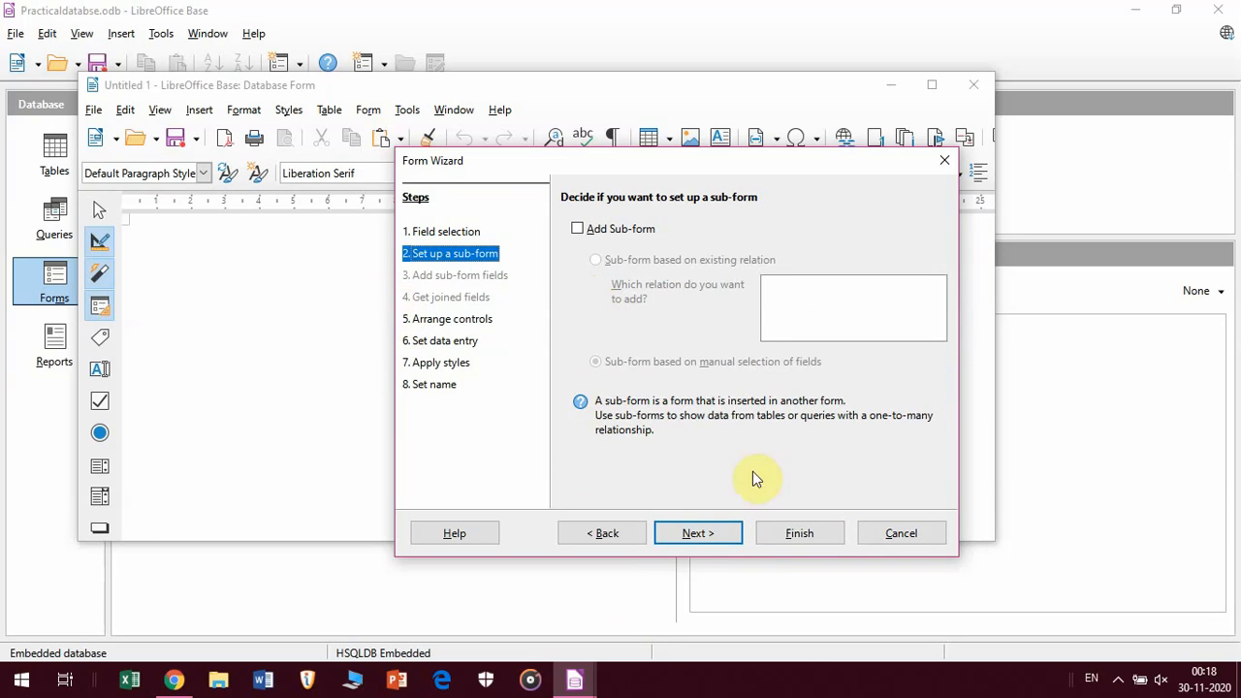
{"action": "left_click", "coordinate": [719, 535]}
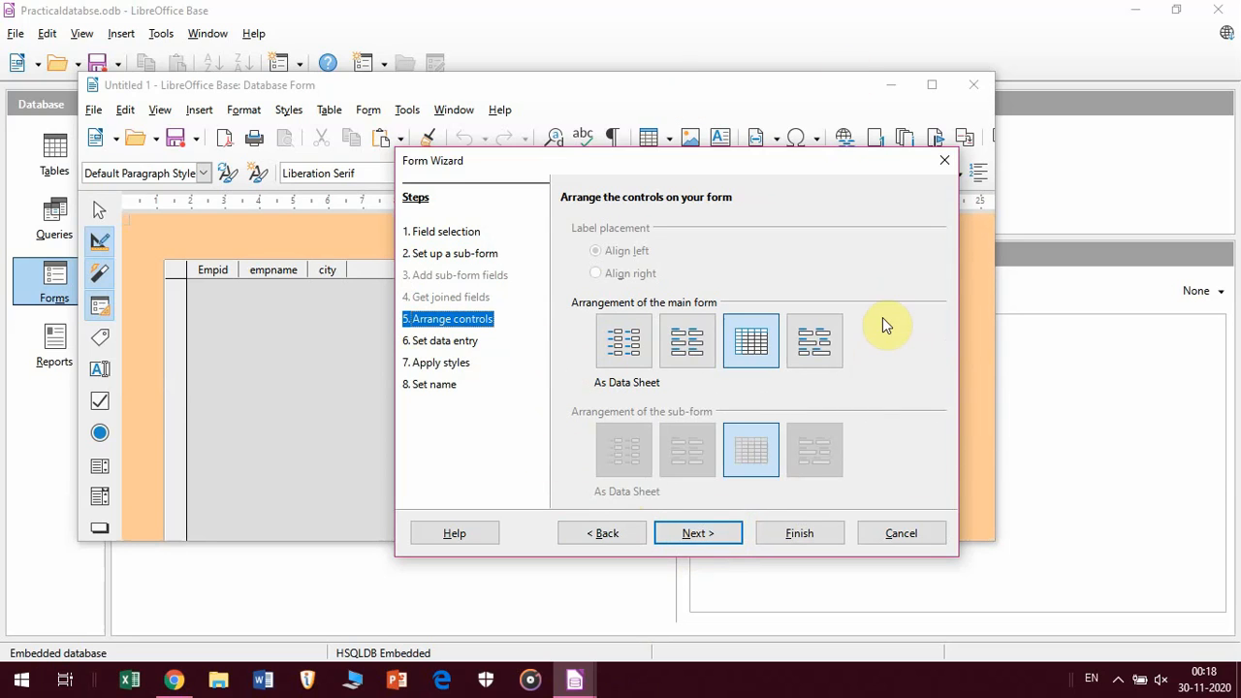
{"action": "left_click", "coordinate": [691, 345]}
{"action": "left_click", "coordinate": [640, 360]}
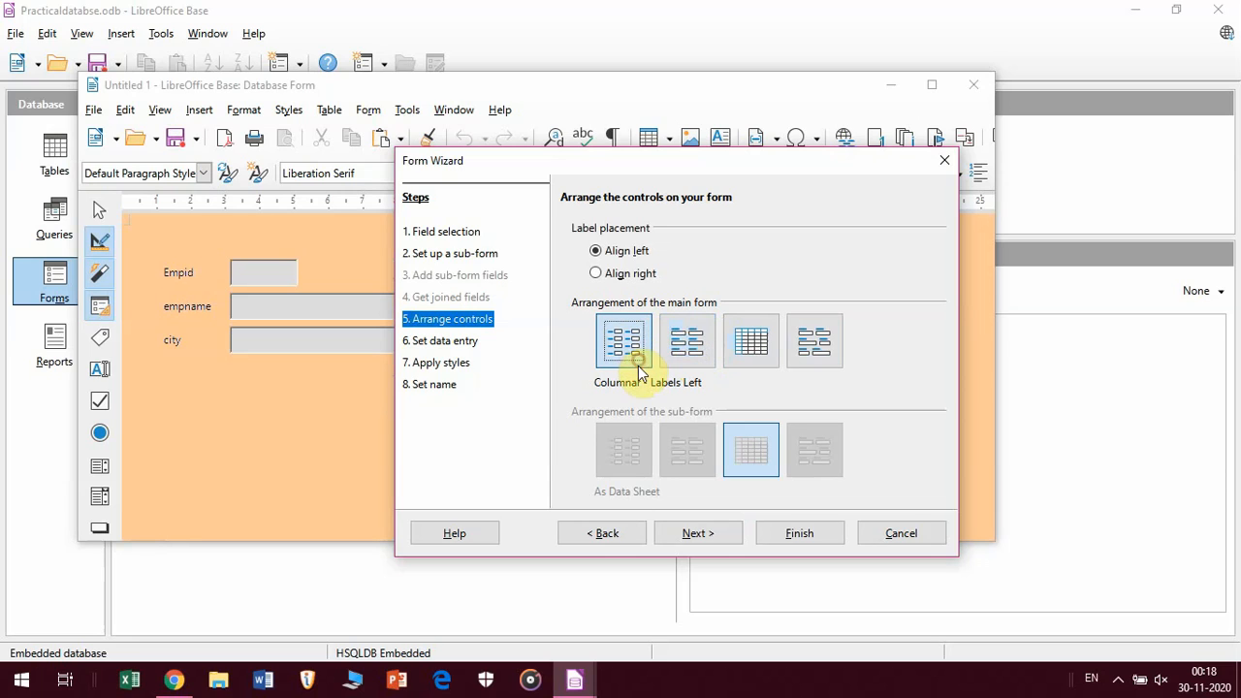
{"action": "left_click", "coordinate": [681, 357]}
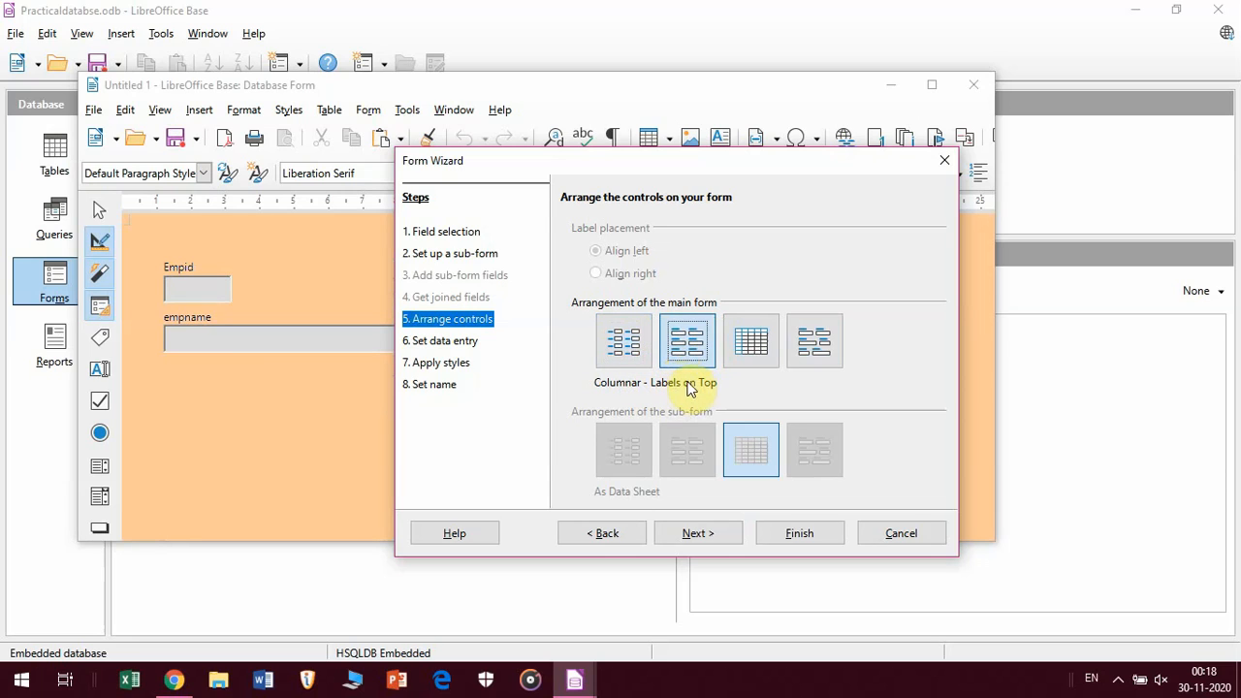
{"action": "left_click", "coordinate": [751, 366]}
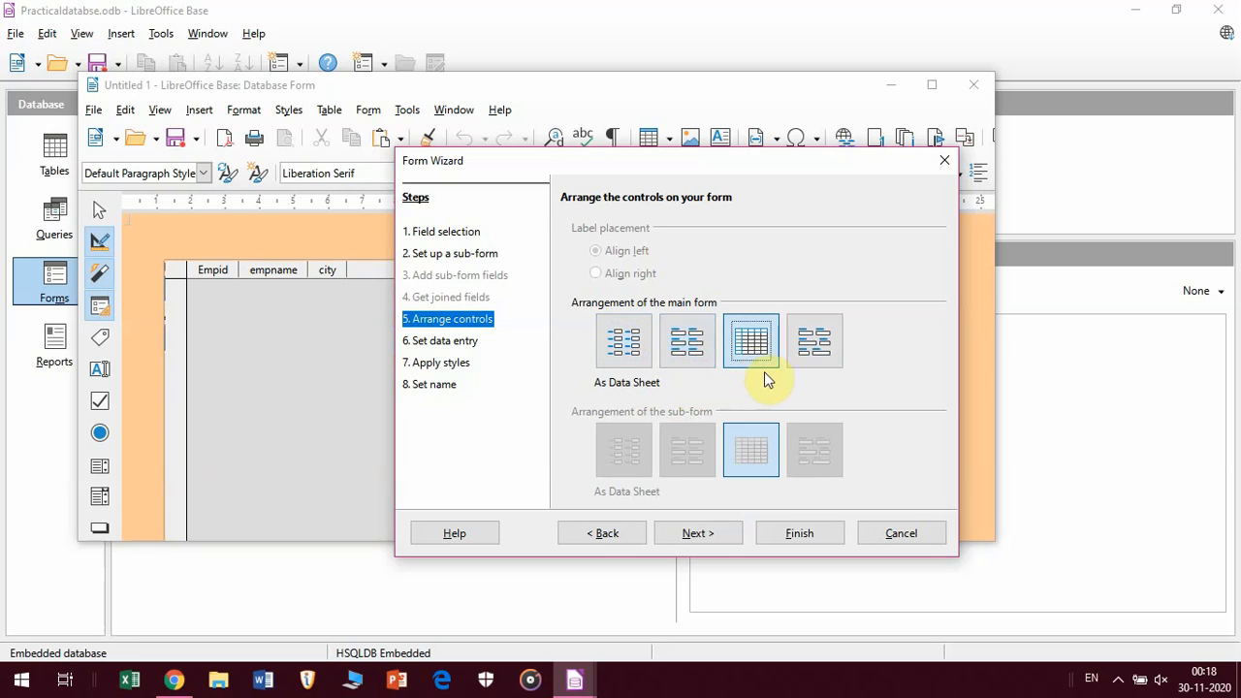
{"action": "left_click", "coordinate": [697, 350]}
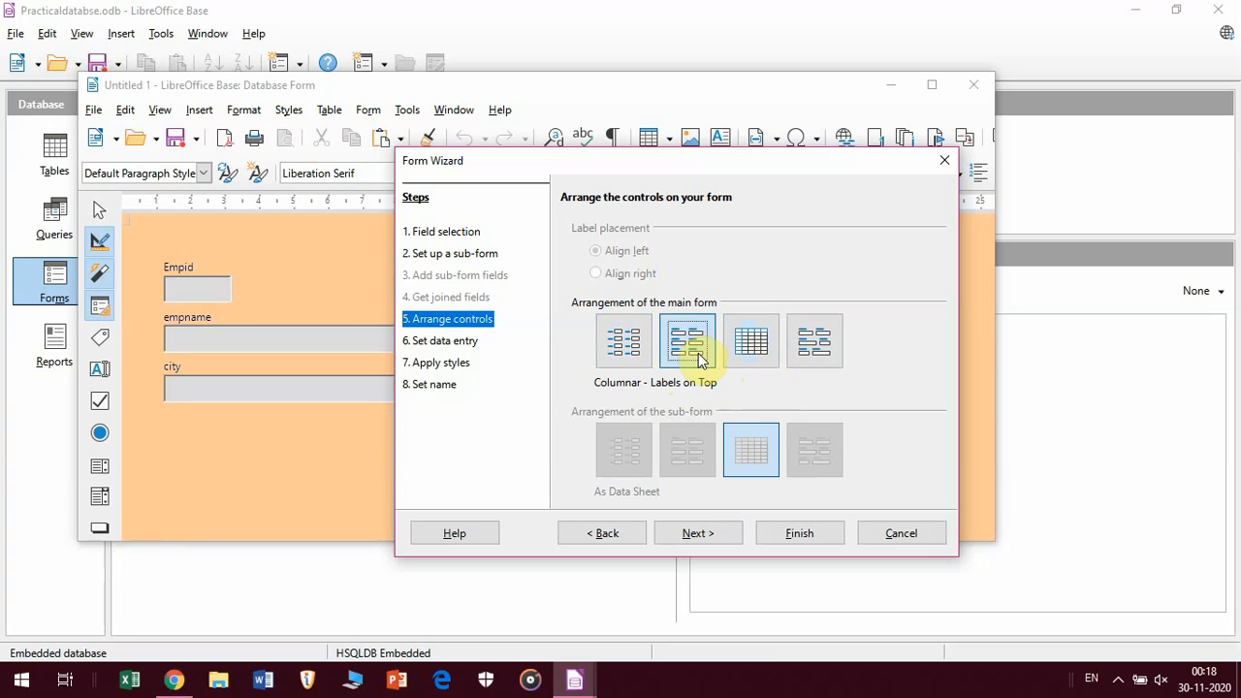
{"action": "left_click", "coordinate": [749, 344]}
{"action": "left_click", "coordinate": [806, 352]}
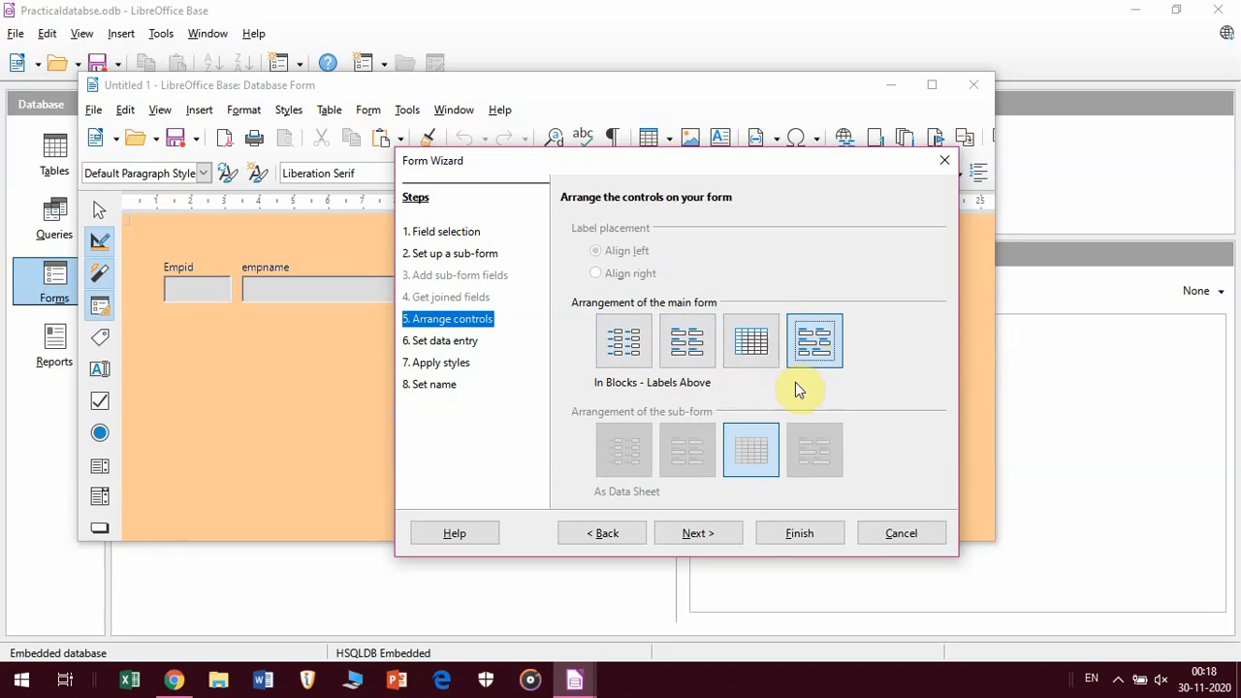
{"action": "left_click", "coordinate": [685, 347]}
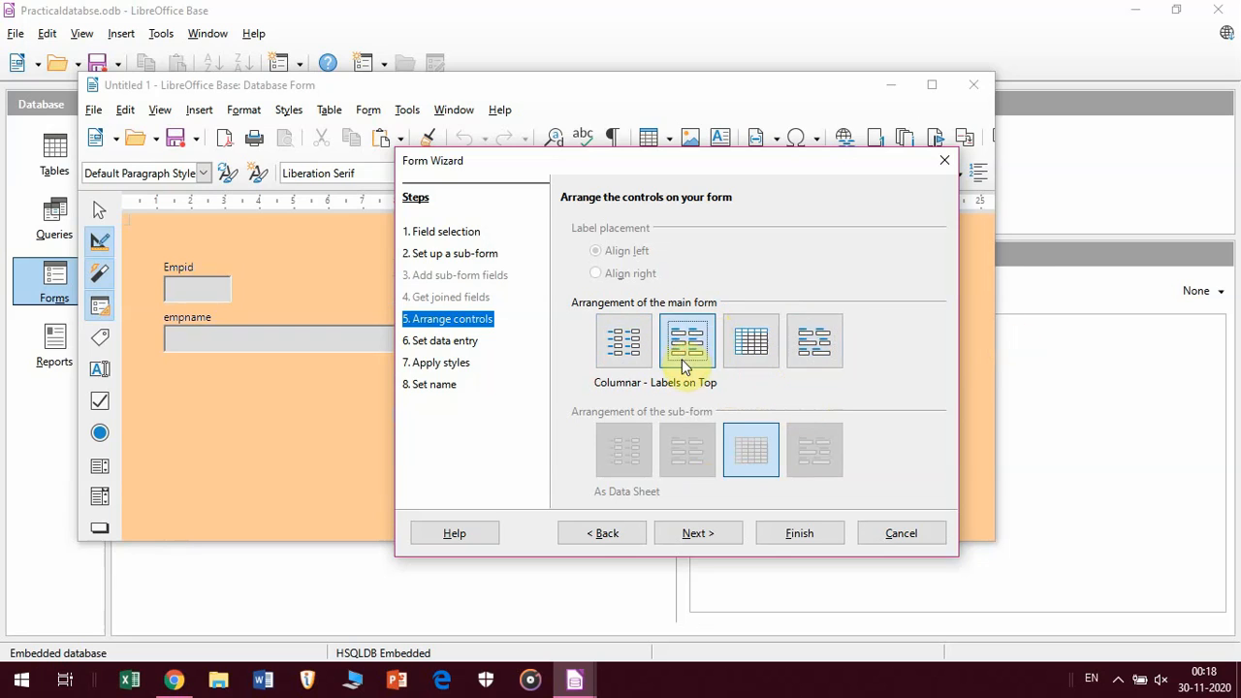
{"action": "left_click", "coordinate": [621, 342]}
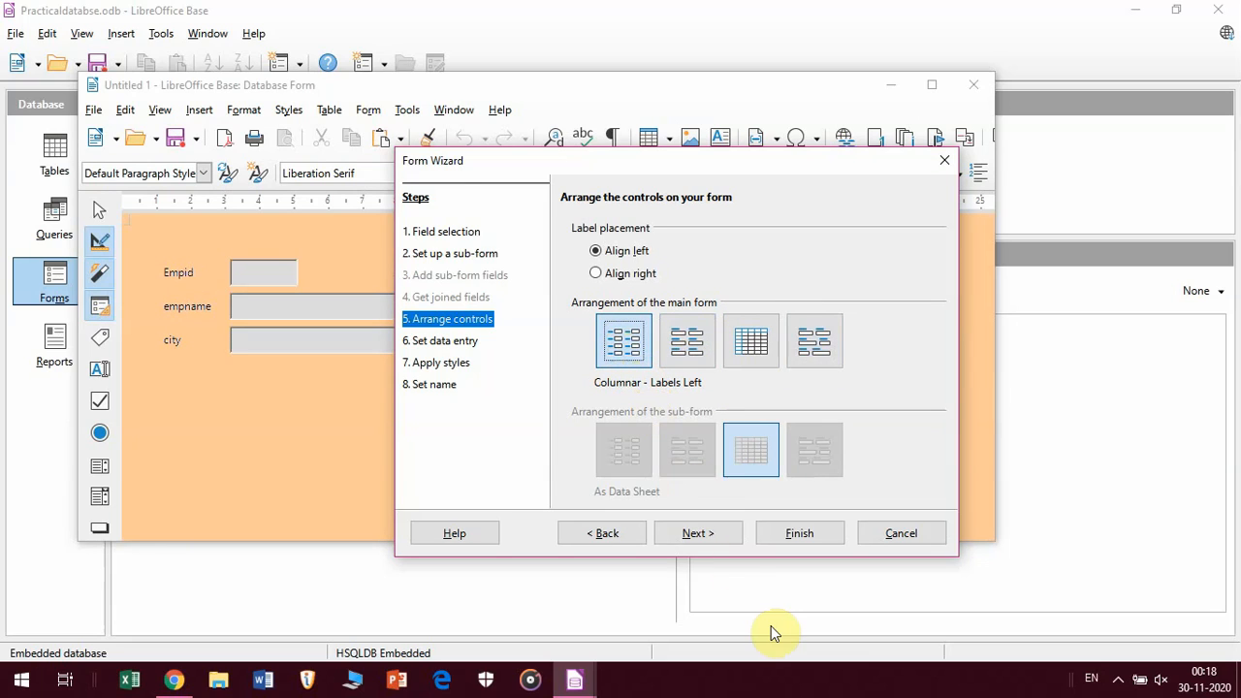
{"action": "left_click", "coordinate": [721, 531]}
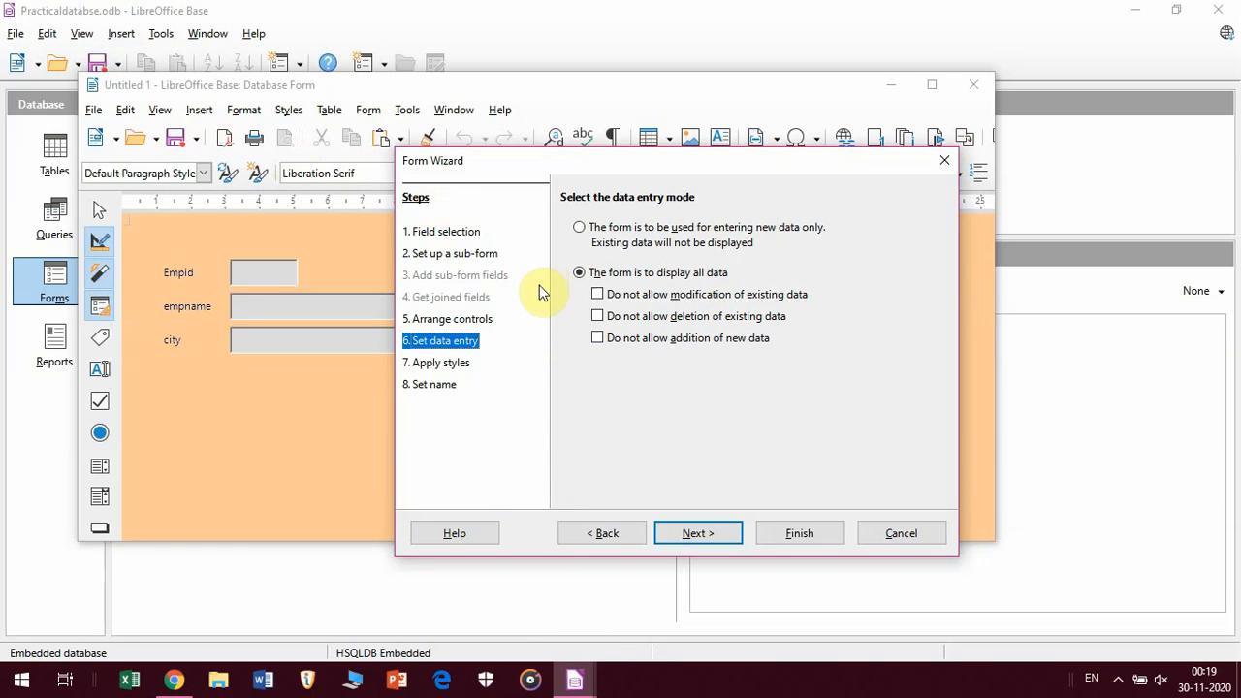
Set the form that displays all data to disallow modification and deletion of existing data.
{"action": "left_click", "coordinate": [598, 296]}
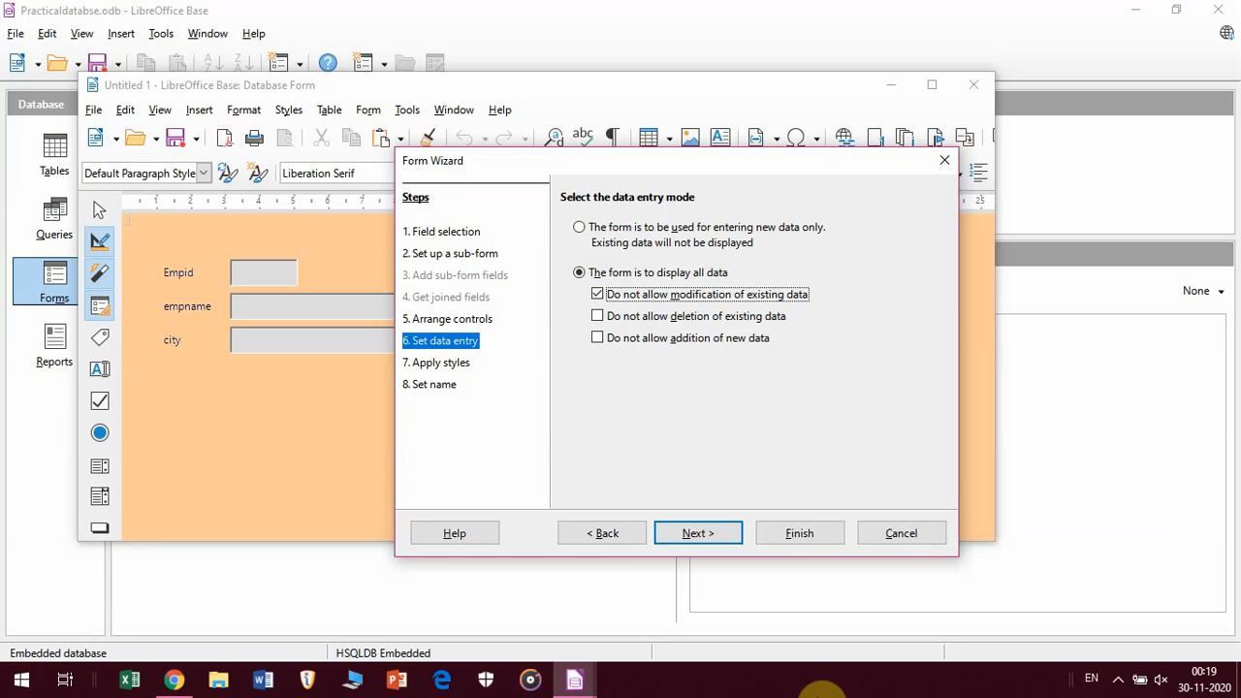
{"action": "left_click", "coordinate": [600, 316]}
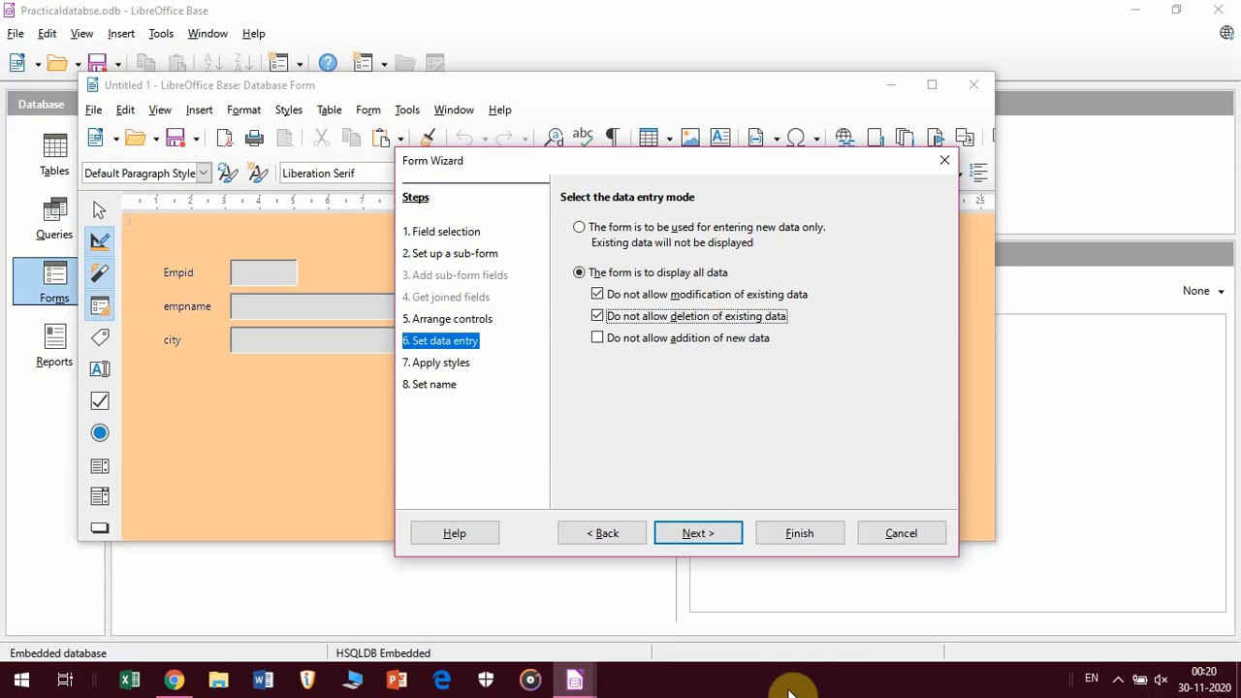
{"action": "left_click", "coordinate": [701, 534]}
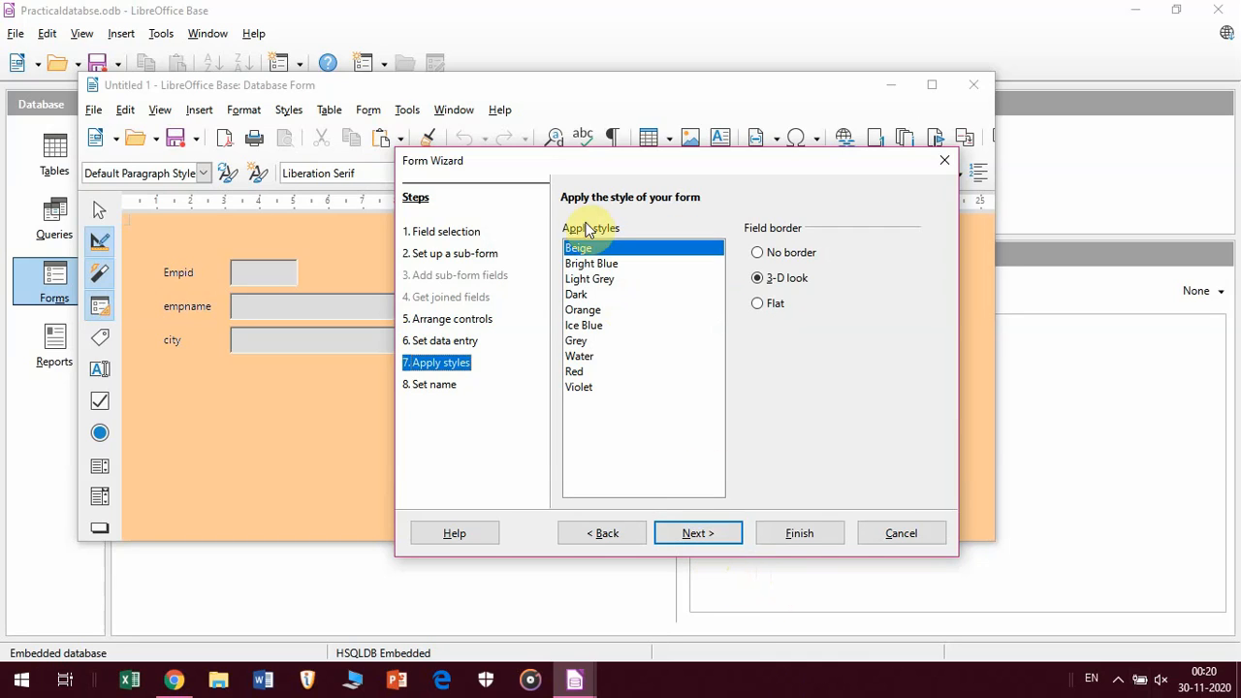
Try several styles for the form, including Dark, Beige, Orange and Water, and apply the Violet style.
{"action": "left_click", "coordinate": [580, 295]}
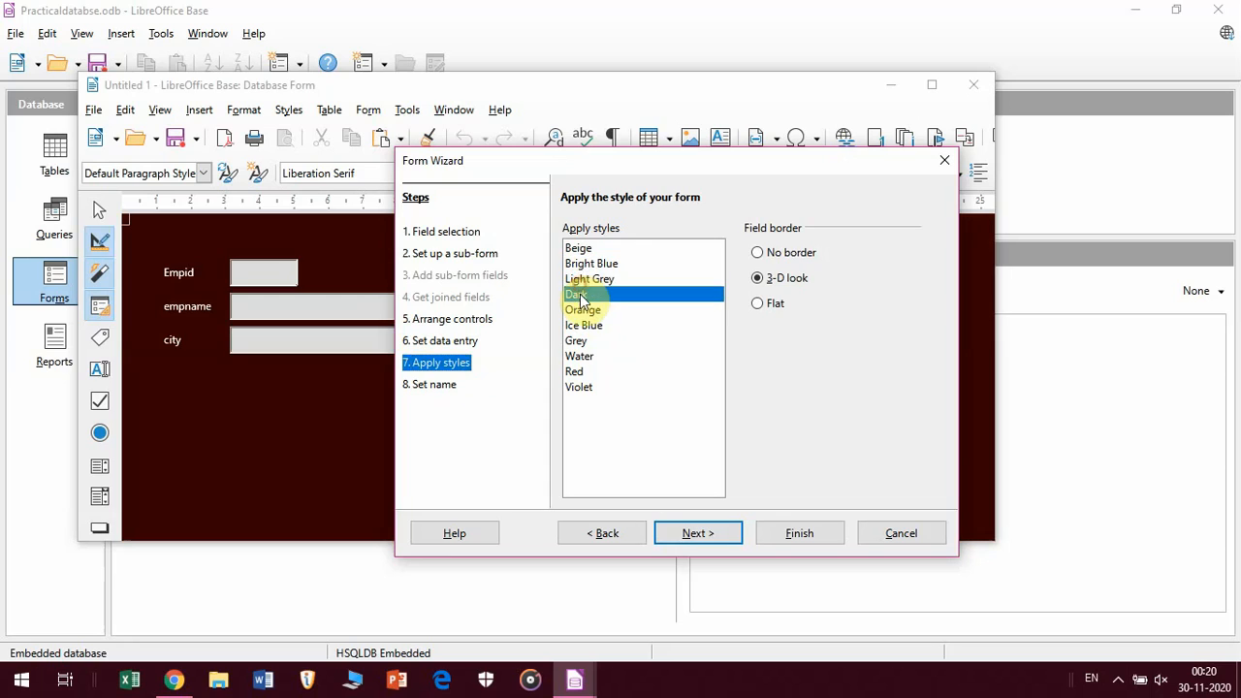
{"action": "left_click", "coordinate": [575, 279]}
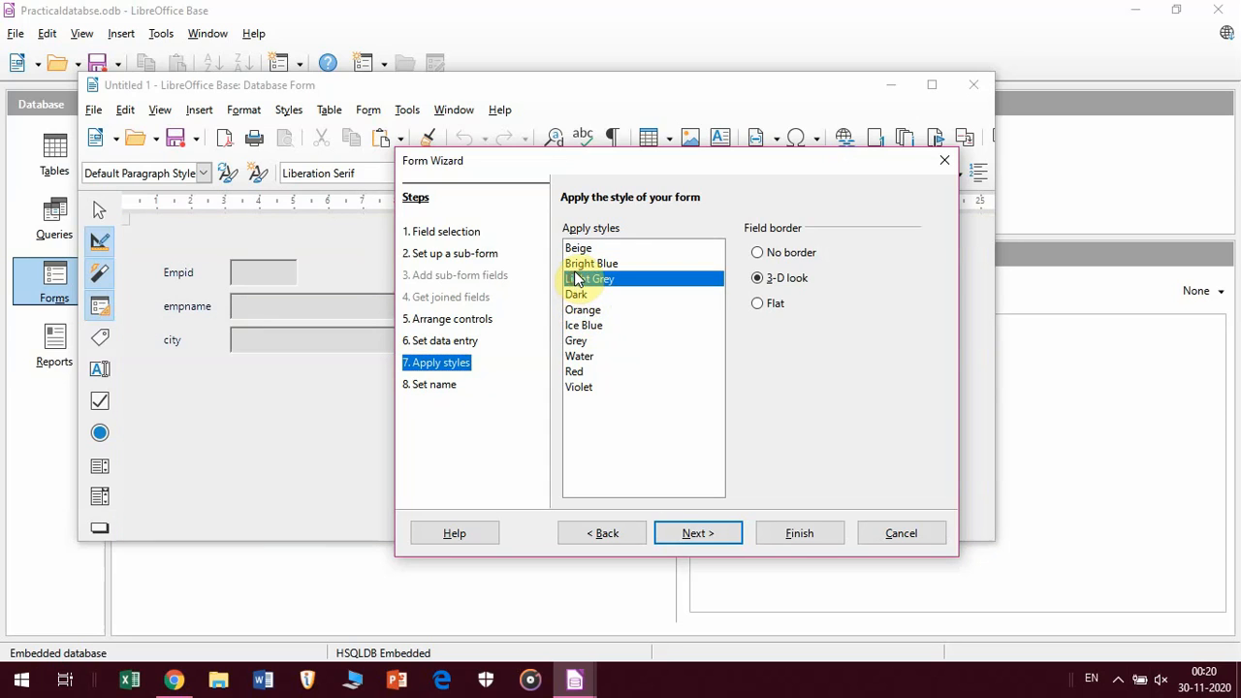
{"action": "left_click", "coordinate": [578, 249]}
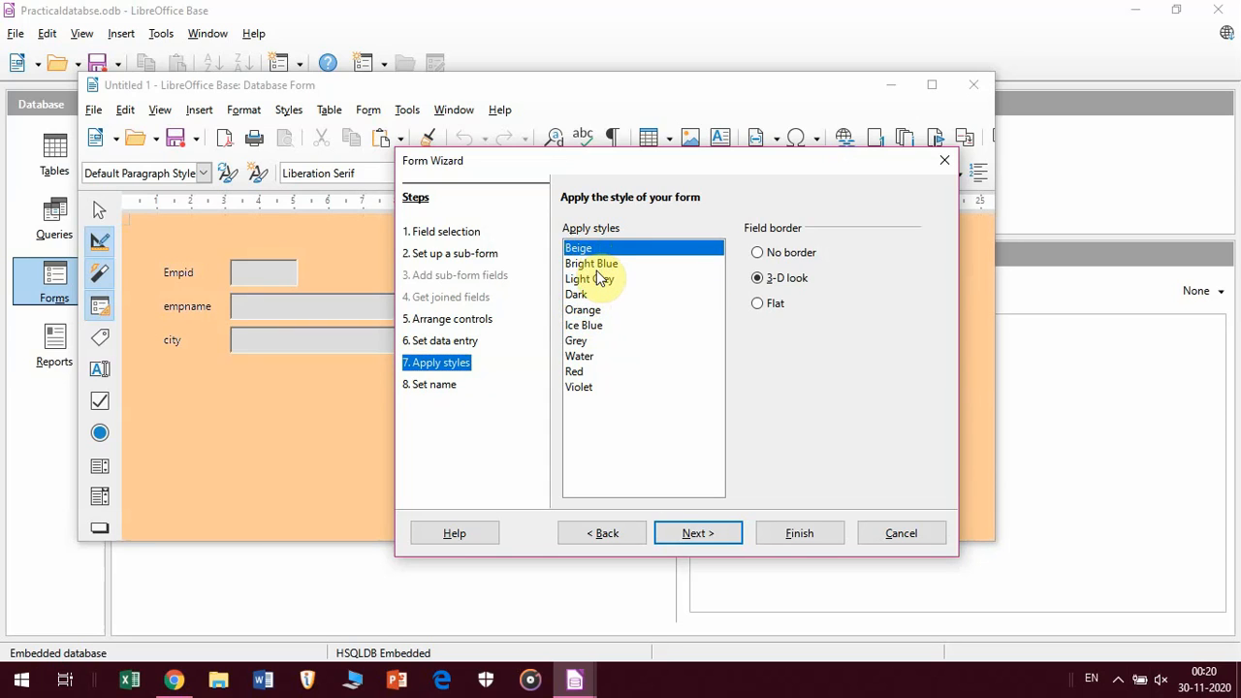
{"action": "left_click", "coordinate": [599, 266]}
{"action": "left_click", "coordinate": [597, 289]}
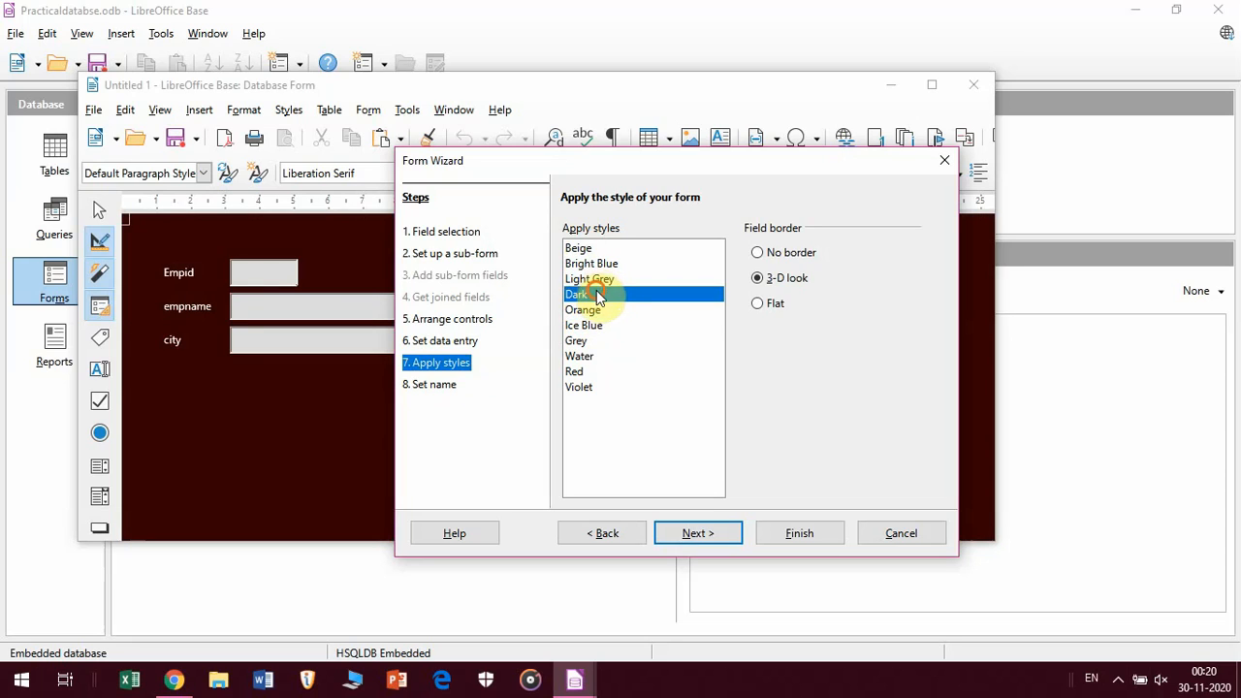
{"action": "left_click", "coordinate": [594, 279]}
{"action": "left_click", "coordinate": [597, 310]}
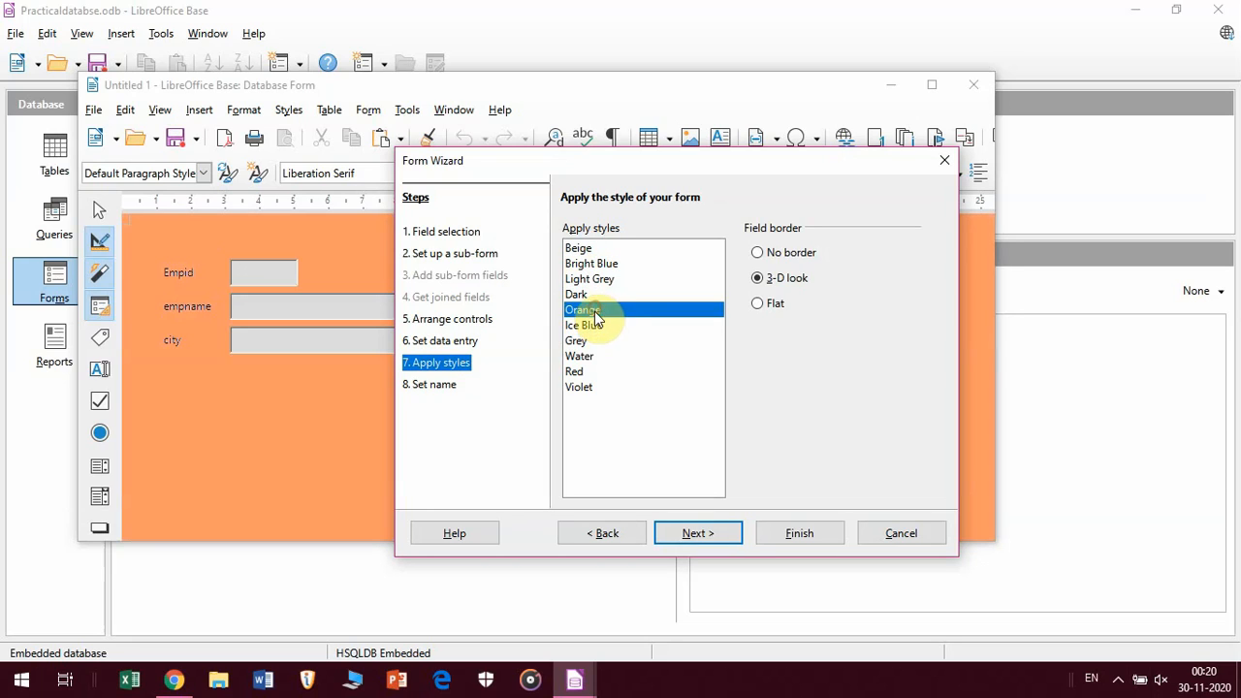
{"action": "left_click", "coordinate": [593, 341]}
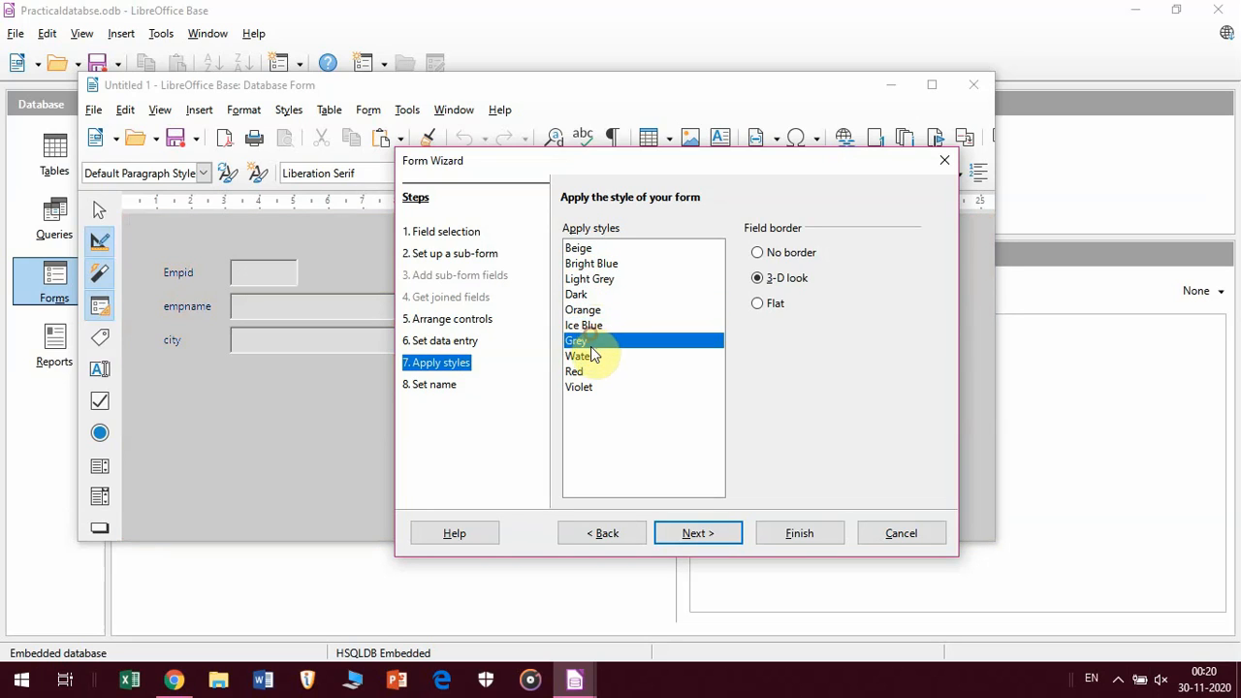
{"action": "left_click", "coordinate": [591, 356]}
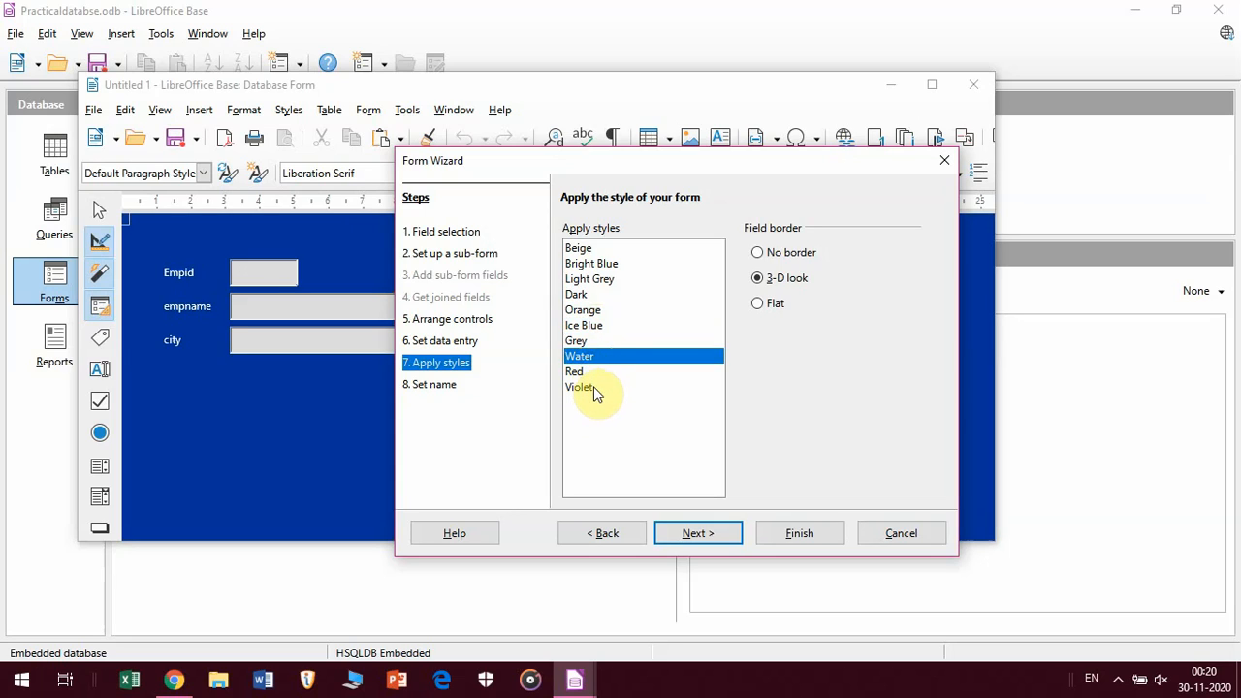
{"action": "left_click", "coordinate": [593, 388]}
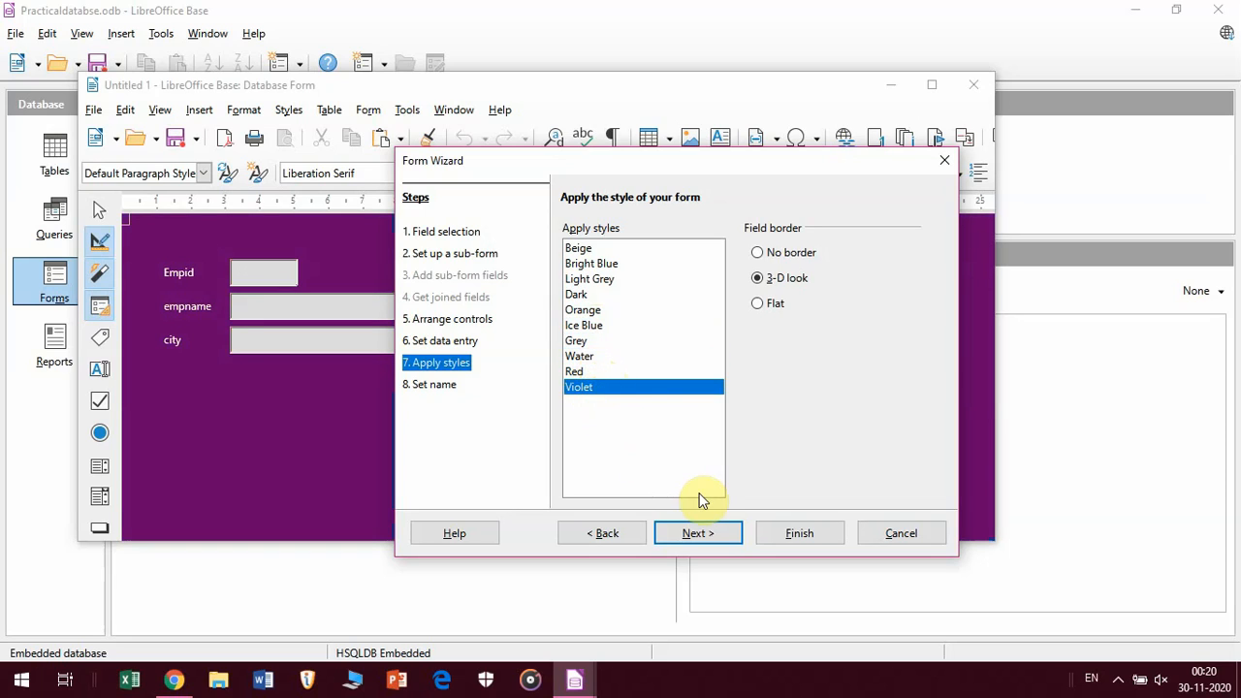
{"action": "left_click", "coordinate": [713, 549]}
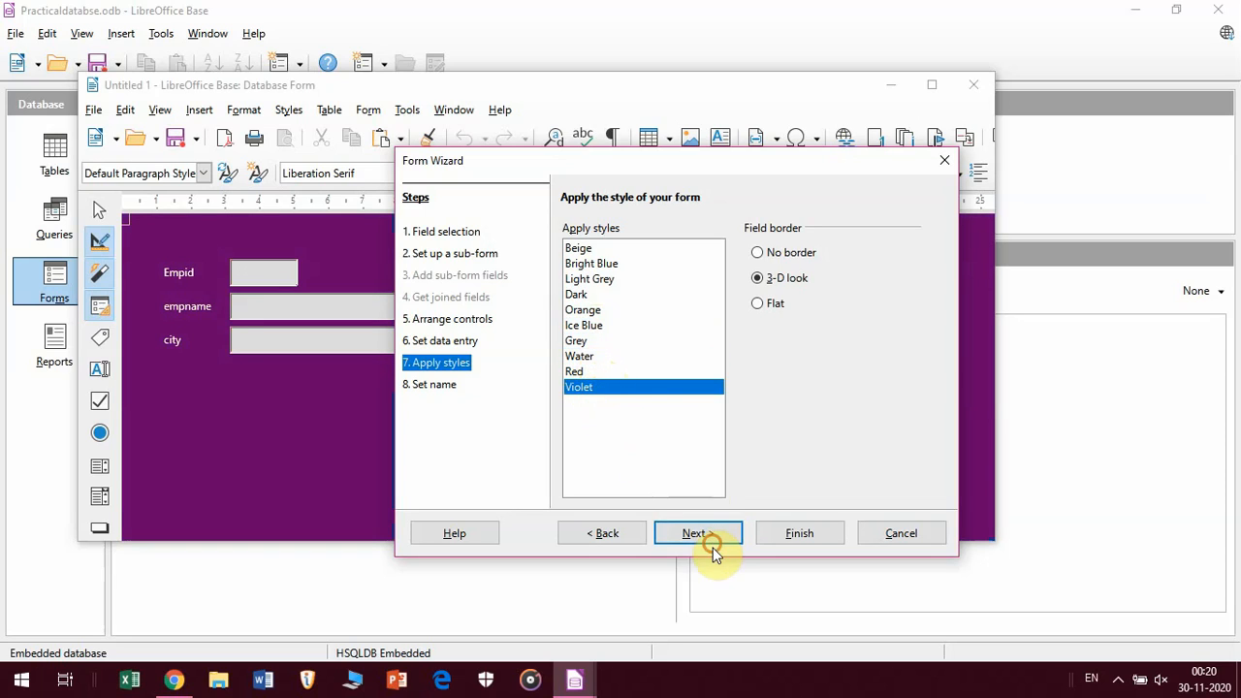
Try the form without field borders, apply the 3-D look, and finish the form named employeetable, opening it to work with.
{"action": "left_click", "coordinate": [761, 253]}
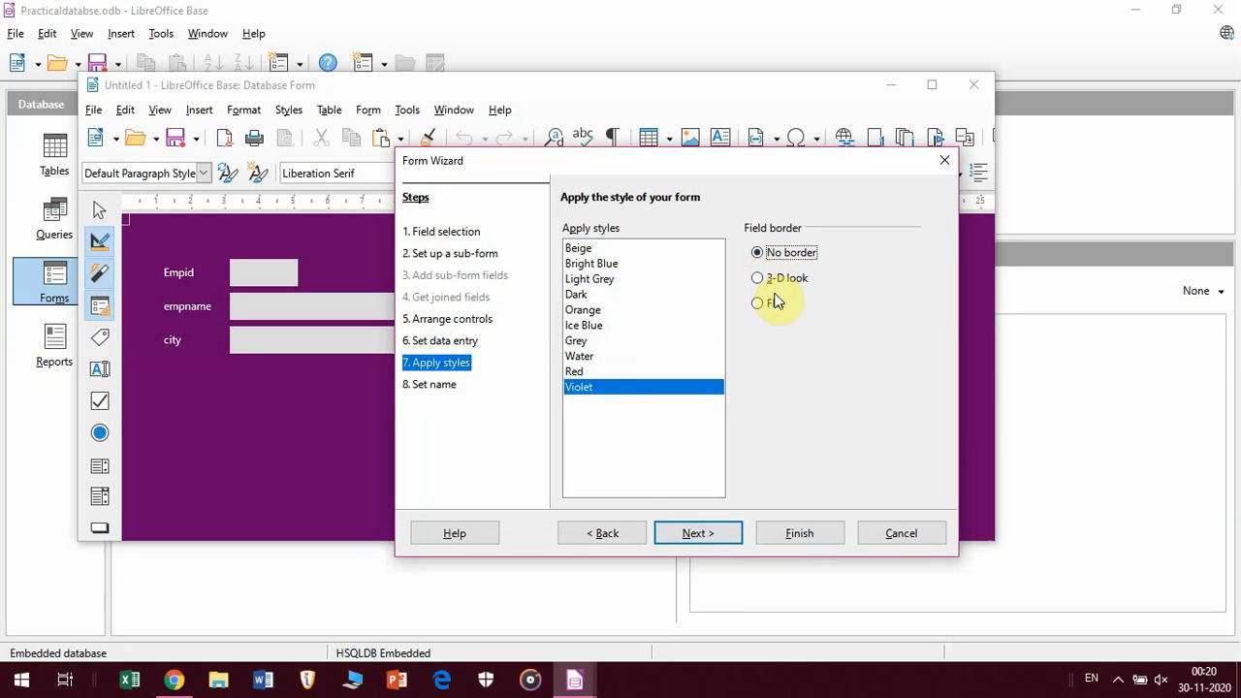
{"action": "left_click", "coordinate": [769, 281]}
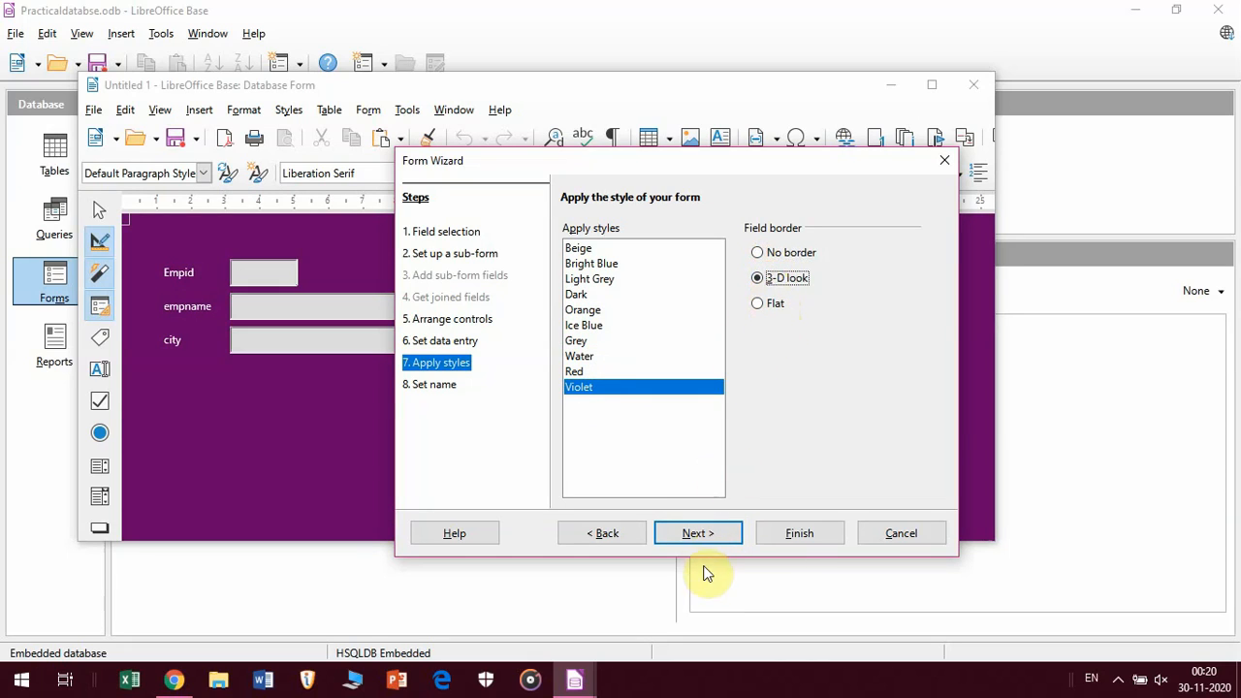
{"action": "left_click", "coordinate": [706, 540]}
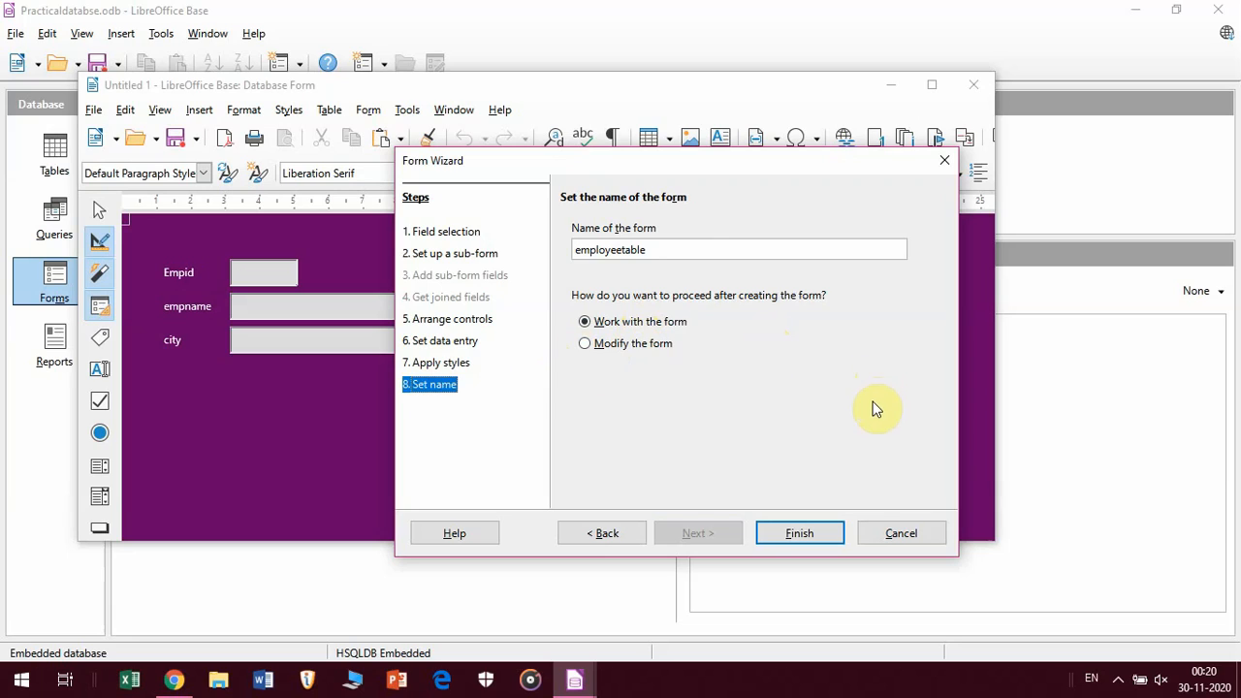
{"action": "left_click", "coordinate": [775, 540]}
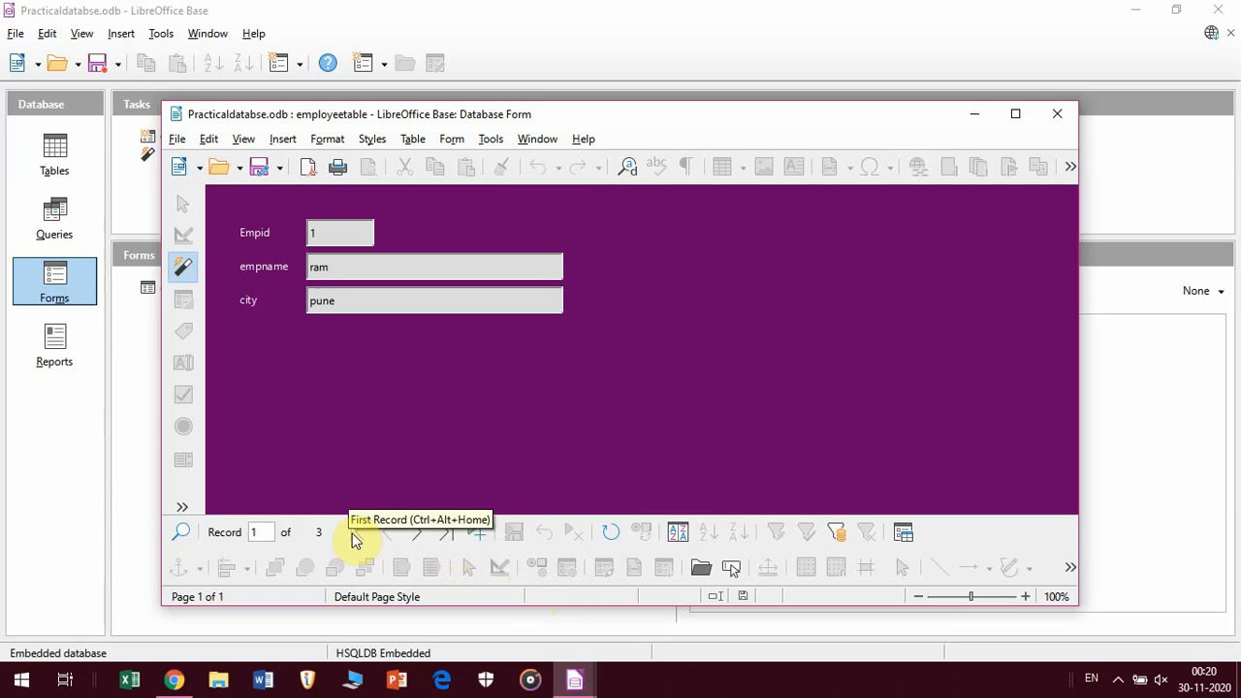
Browse the employee records in the form, moving between the first, next, last and new records.
{"action": "left_click", "coordinate": [445, 533]}
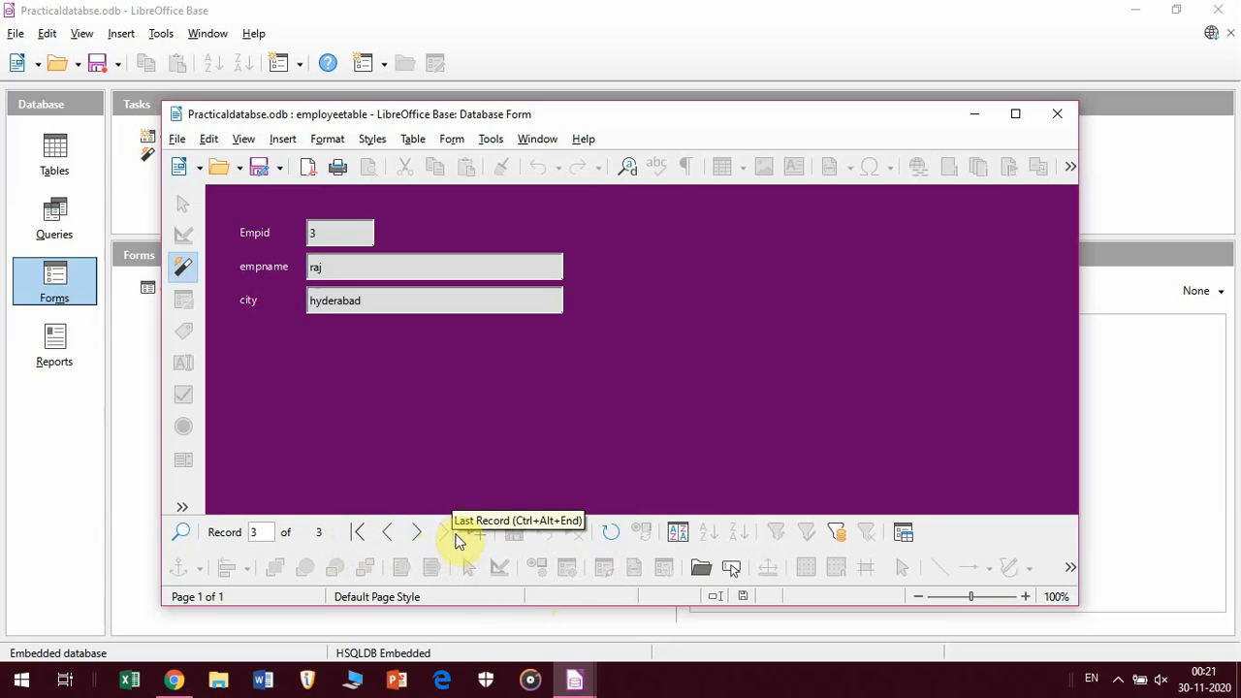
{"action": "left_click", "coordinate": [357, 532]}
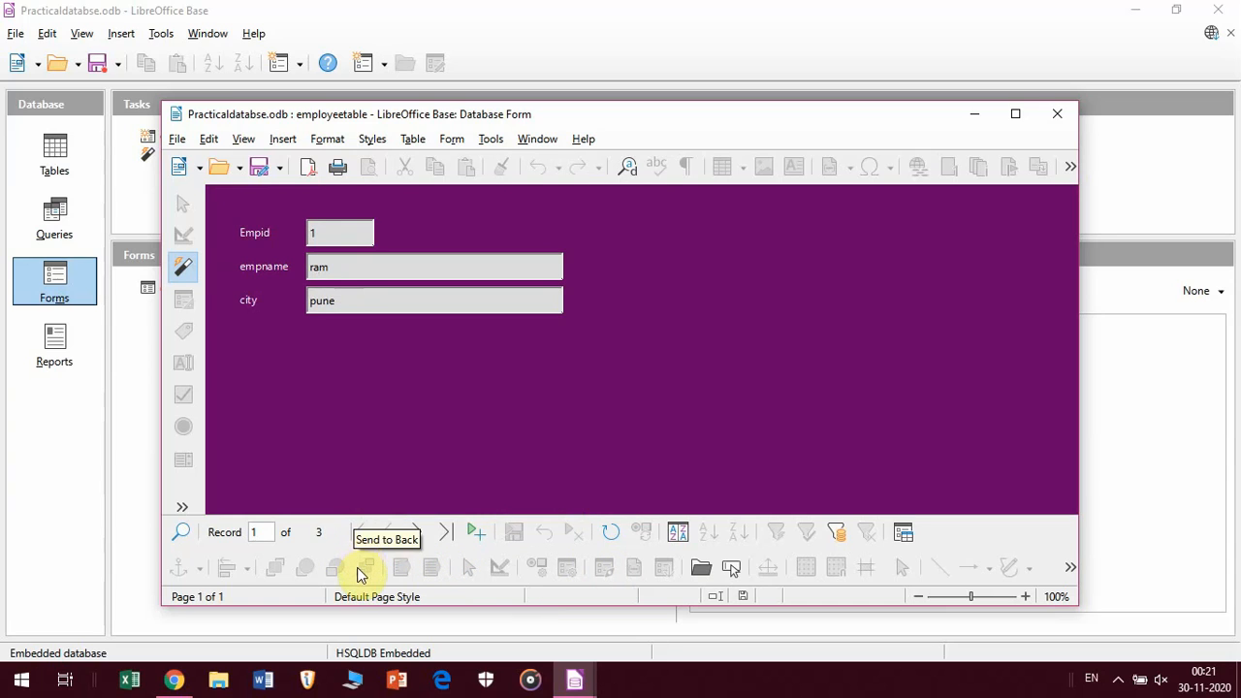
{"action": "left_click", "coordinate": [417, 533]}
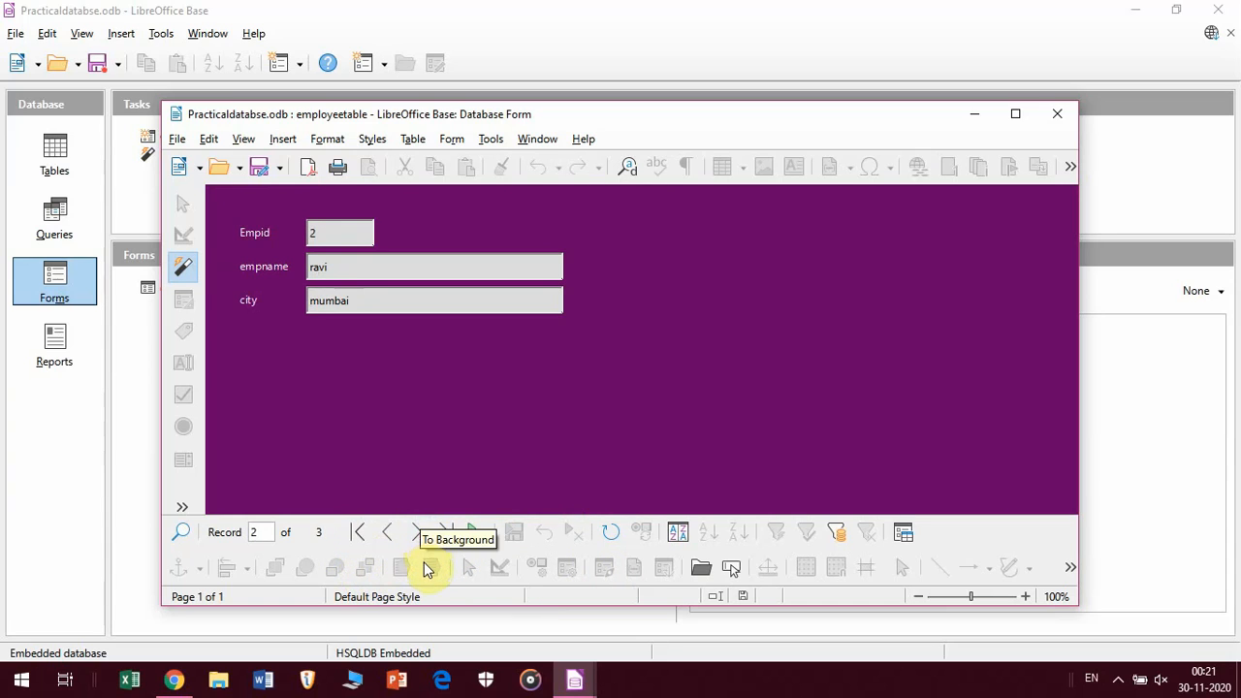
{"action": "left_click", "coordinate": [417, 540]}
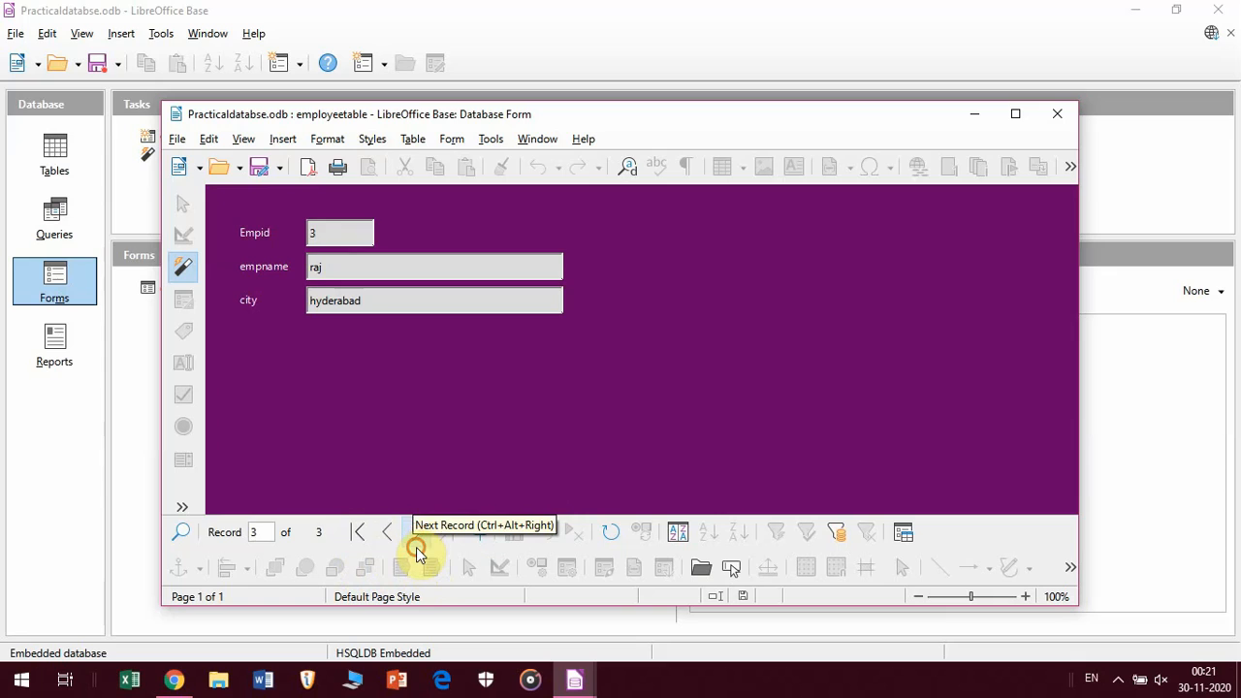
{"action": "left_click", "coordinate": [416, 540]}
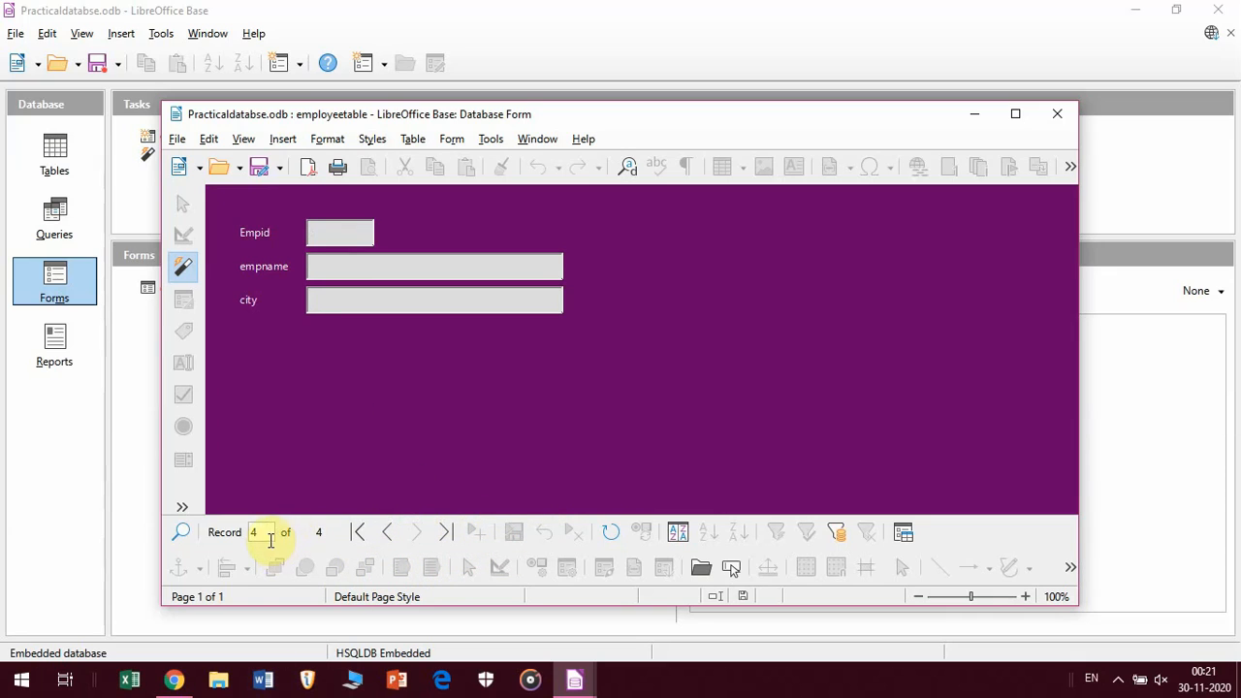
{"action": "left_click", "coordinate": [359, 533]}
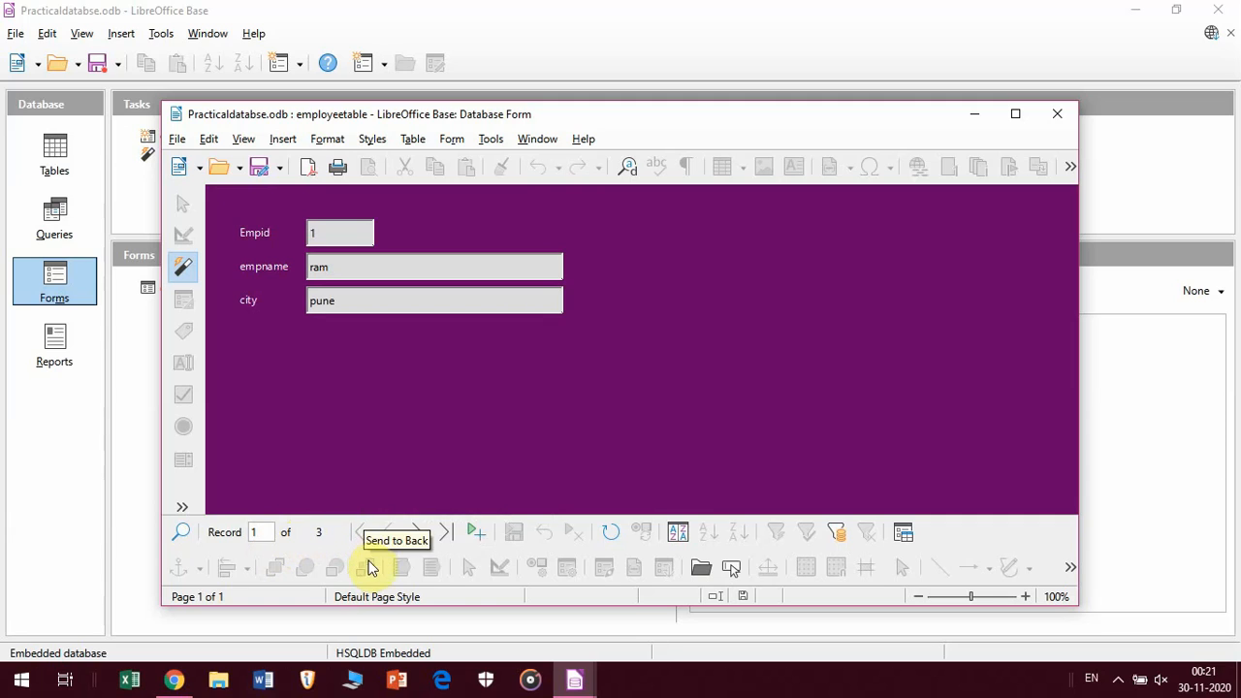
{"action": "left_click", "coordinate": [417, 533]}
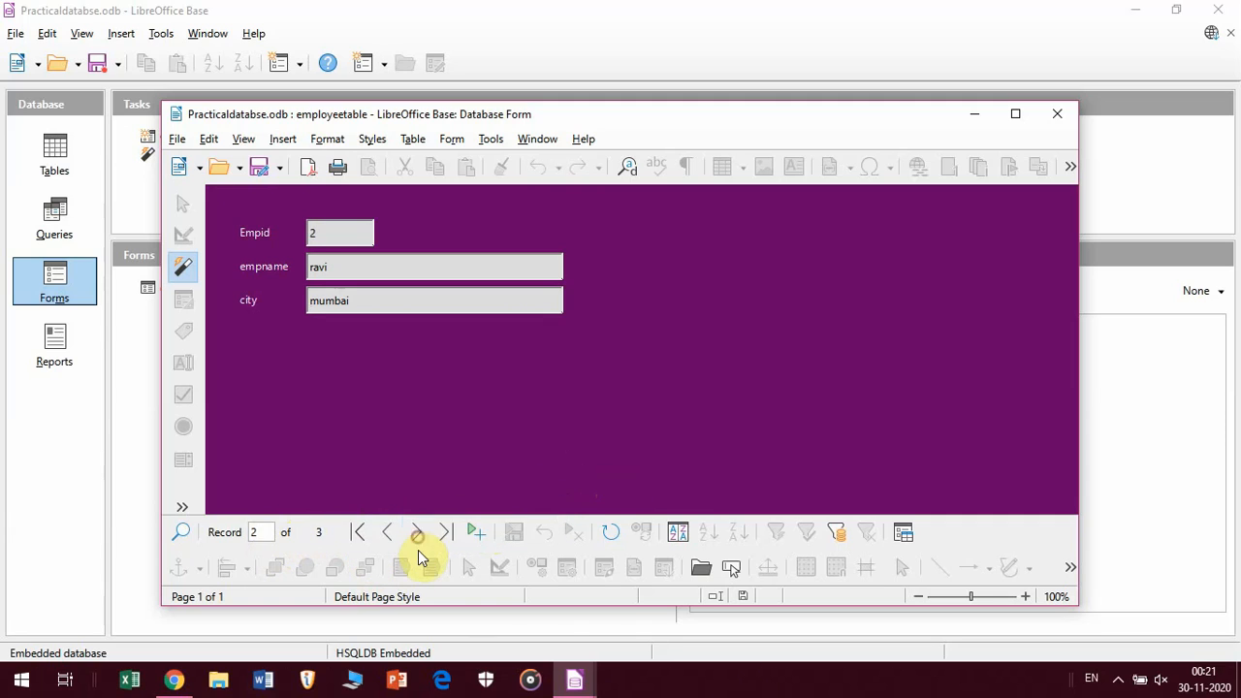
{"action": "left_click", "coordinate": [356, 534]}
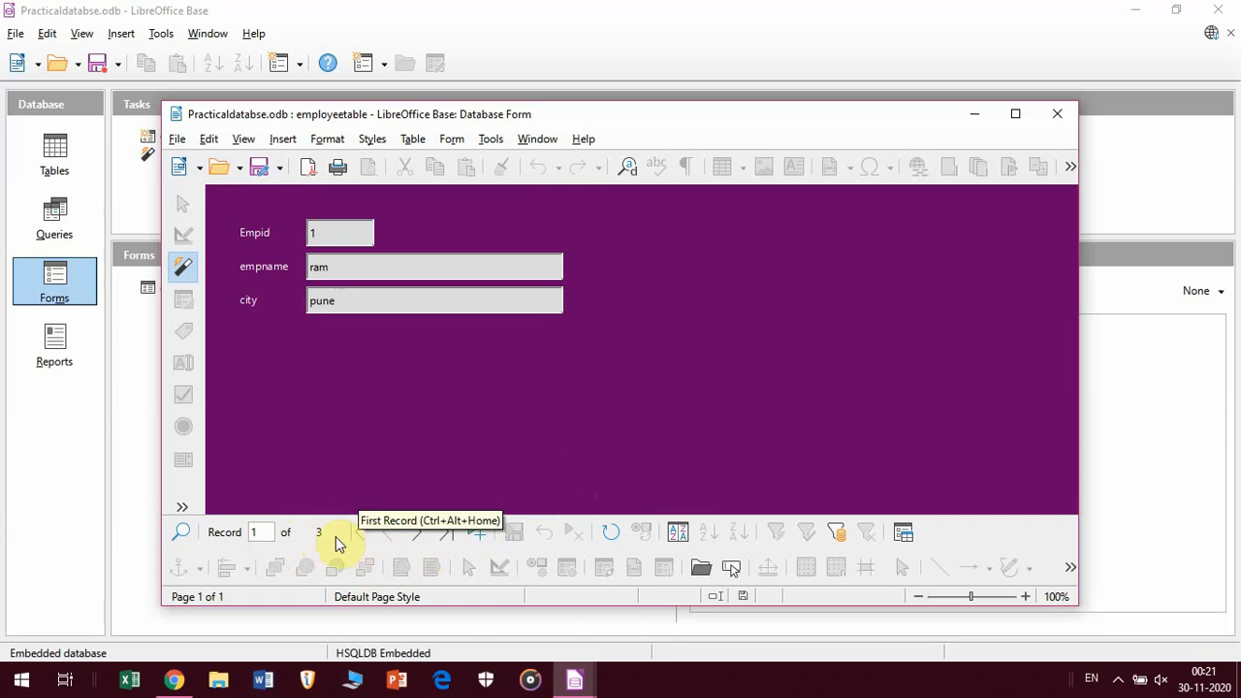
{"action": "left_click", "coordinate": [417, 533]}
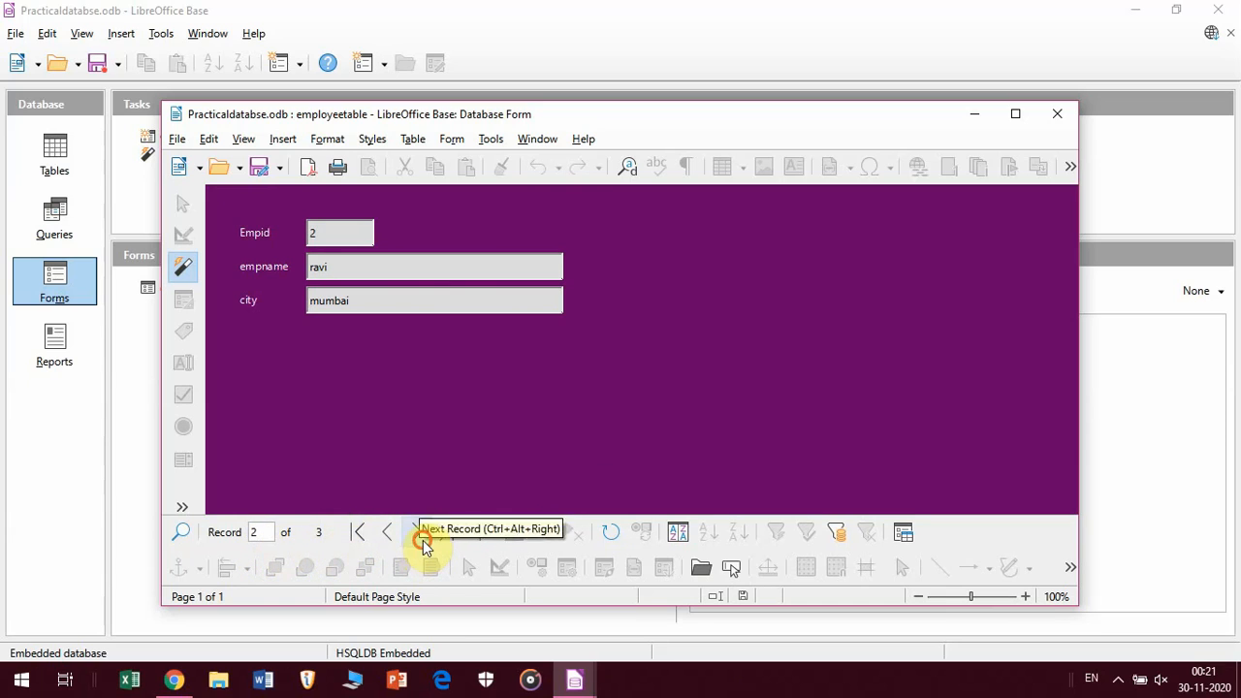
{"action": "left_click", "coordinate": [417, 534]}
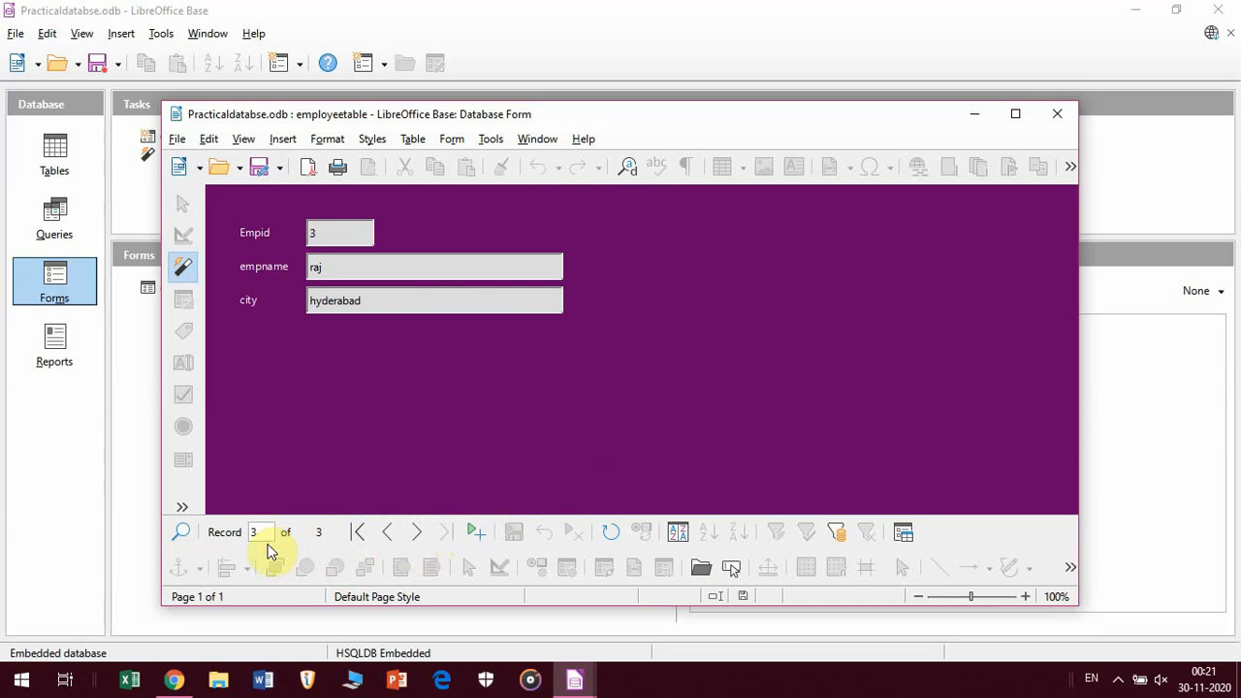
Add new employee records with Empid 4, 5 and 6, entering each employee's name and city.
{"action": "left_click", "coordinate": [423, 537]}
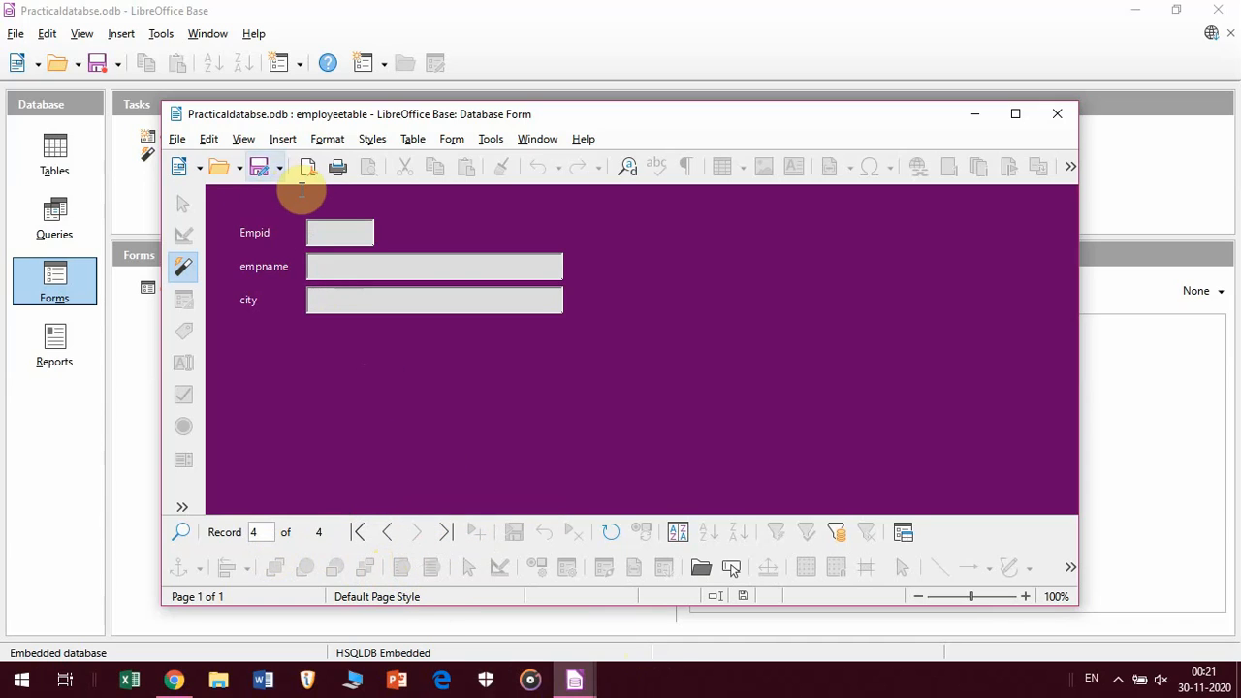
{"action": "left_click", "coordinate": [324, 230]}
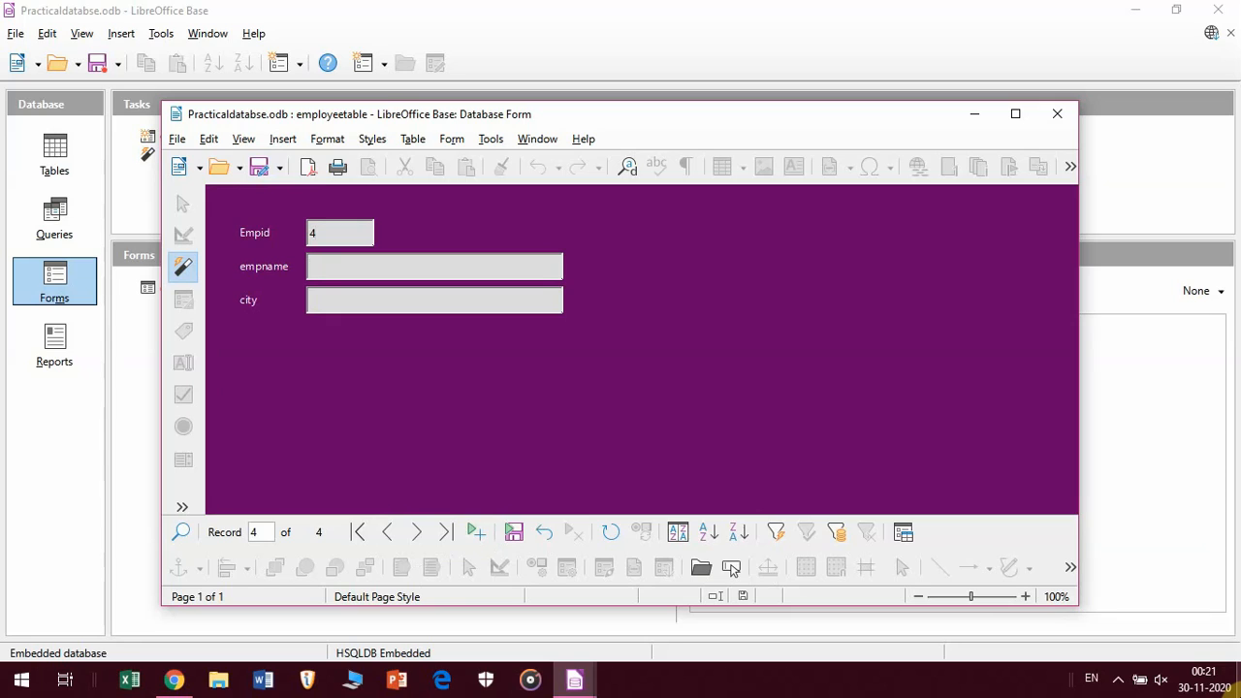
{"action": "type", "text": "mansi"}
{"action": "key", "text": "Tab"}
{"action": "type", "text": "5"}
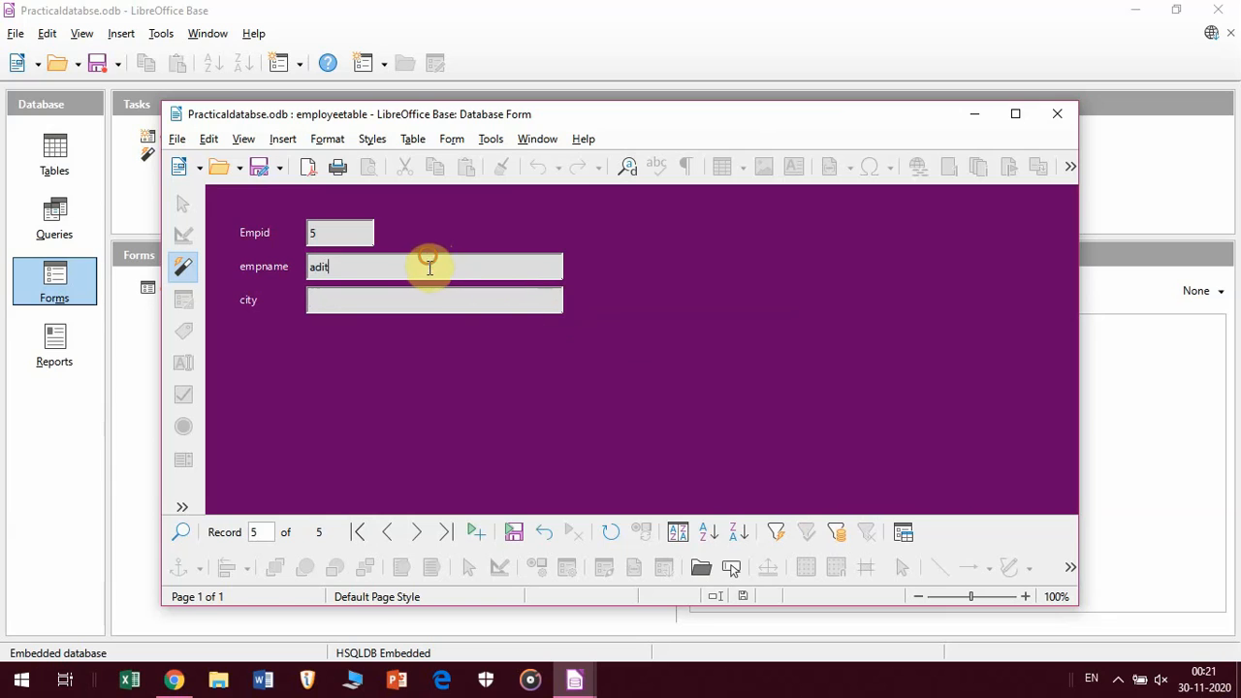
{"action": "type", "text": "aditi"}
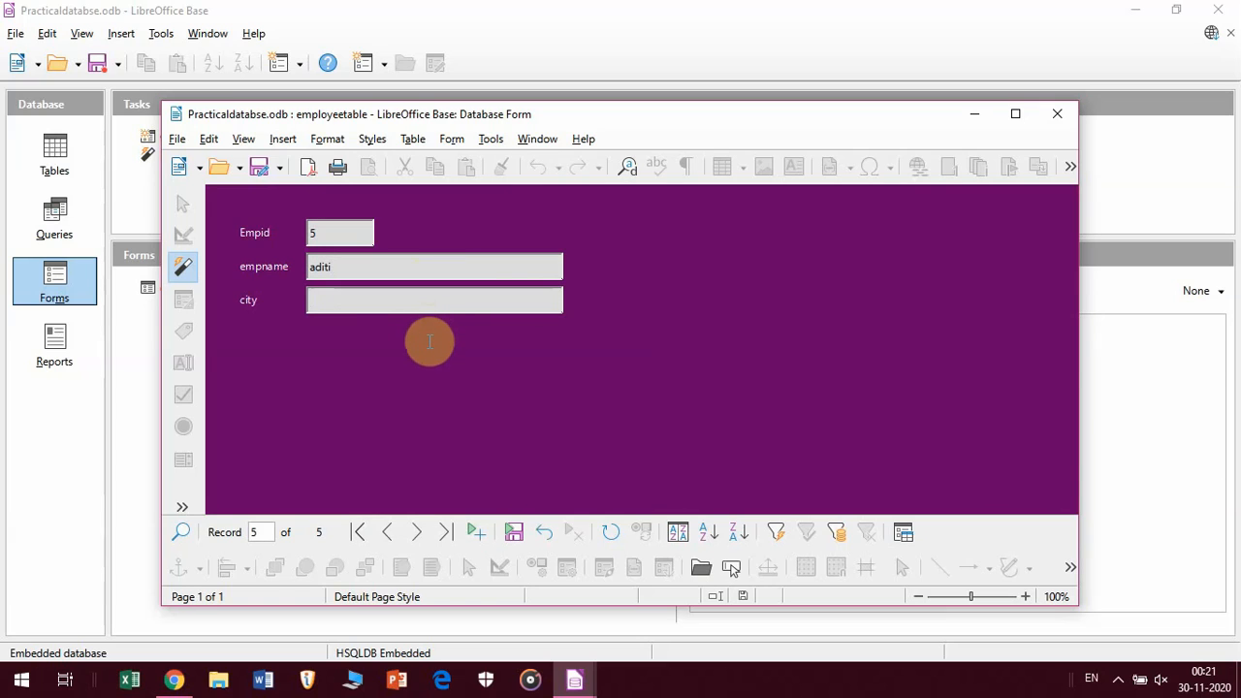
{"action": "key", "text": "Tab"}
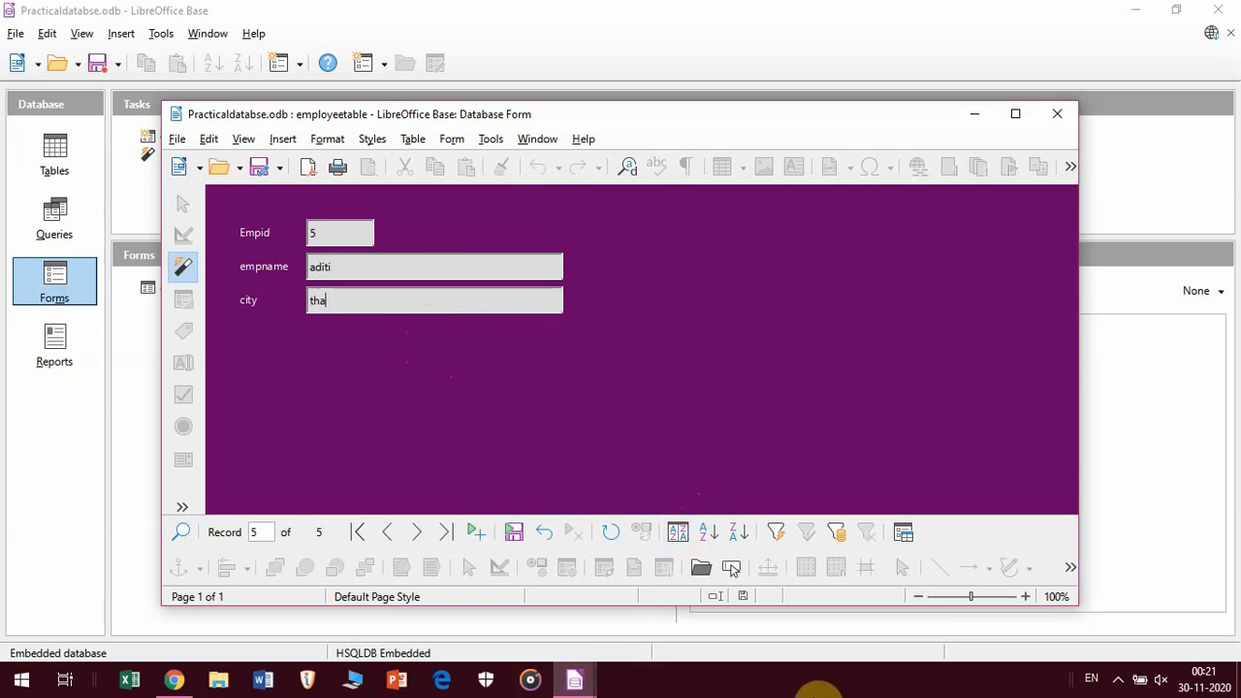
{"action": "key", "text": "Tab"}
{"action": "left_click", "coordinate": [260, 169]}
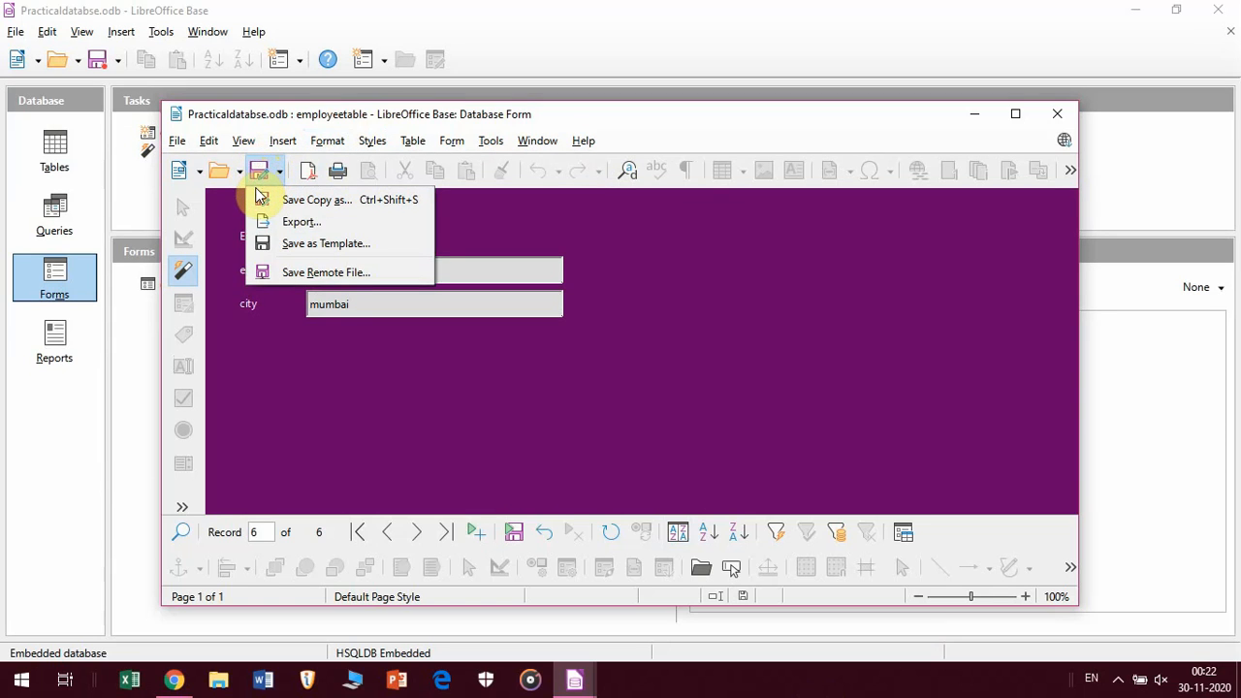
{"action": "left_click", "coordinate": [260, 196]}
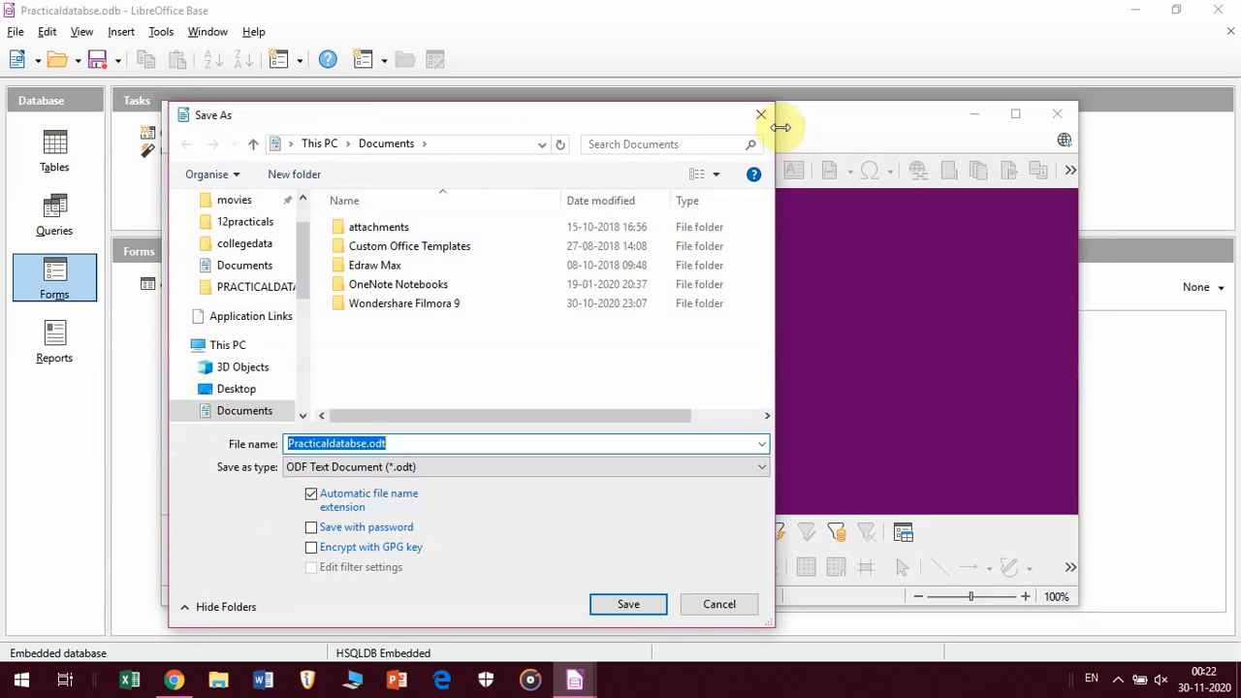
{"action": "left_click", "coordinate": [753, 117]}
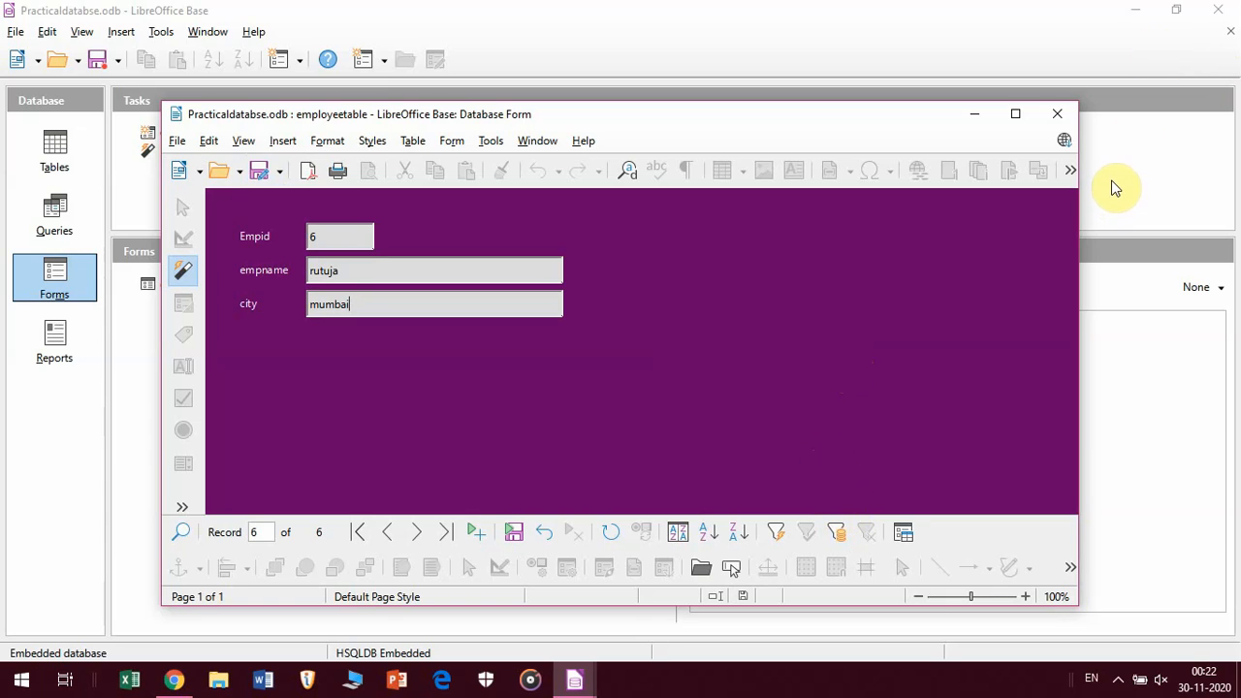
Close the employeetable form, saving the modified record, and look over the database's lists of tables and forms.
{"action": "left_click", "coordinate": [1057, 114]}
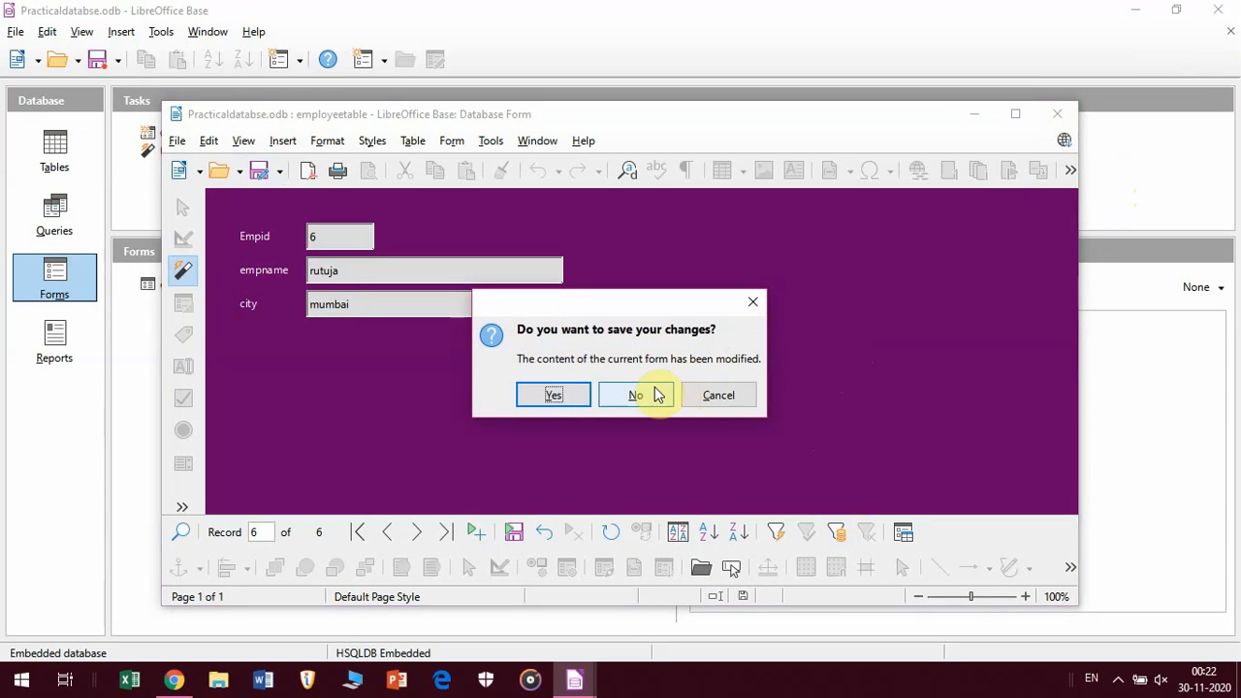
{"action": "left_click", "coordinate": [564, 403]}
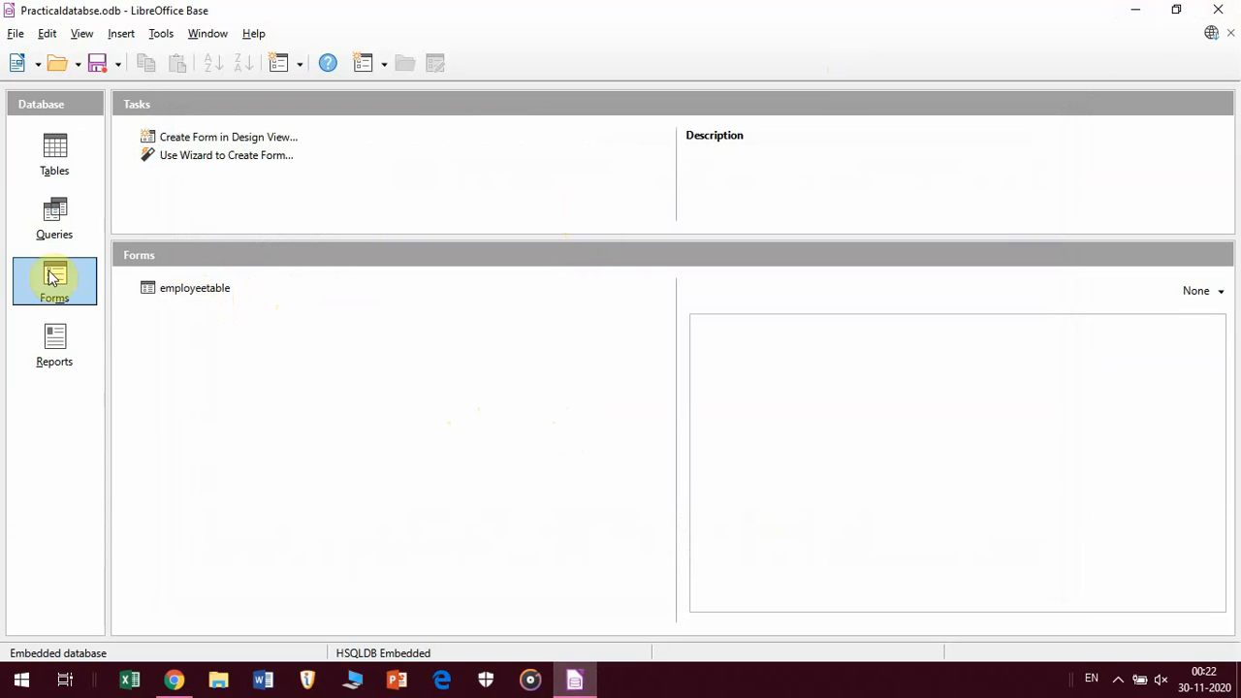
{"action": "left_click", "coordinate": [51, 145]}
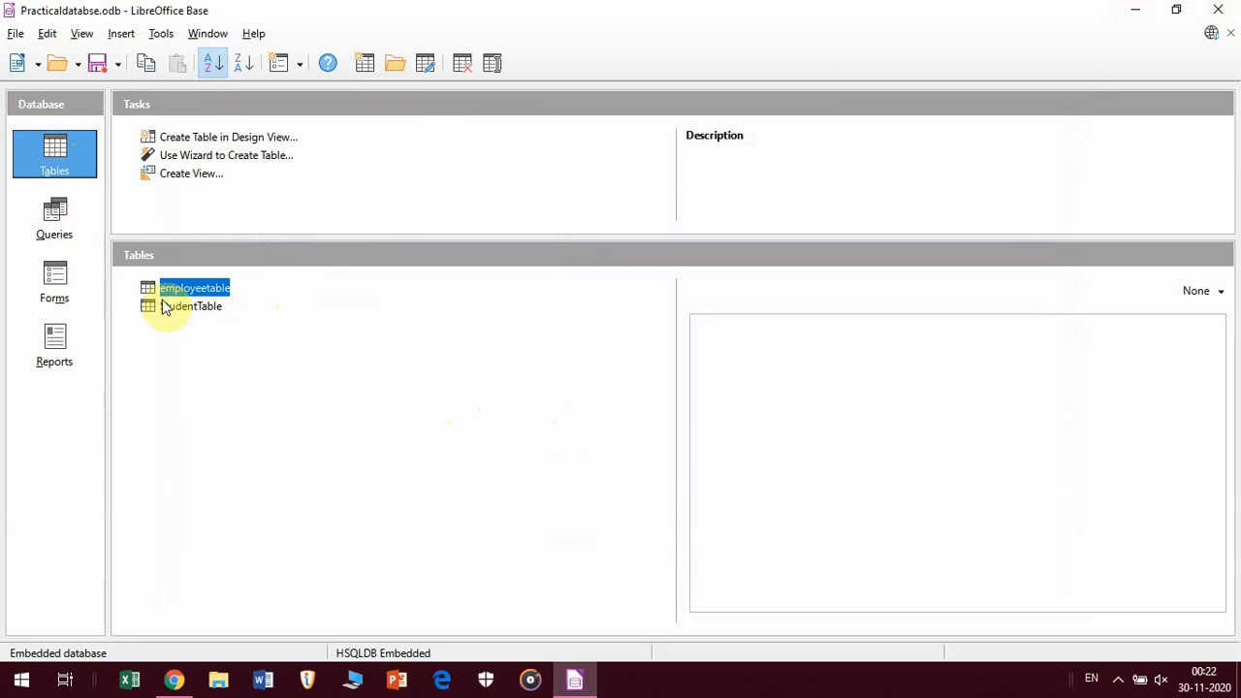
{"action": "left_click", "coordinate": [49, 291]}
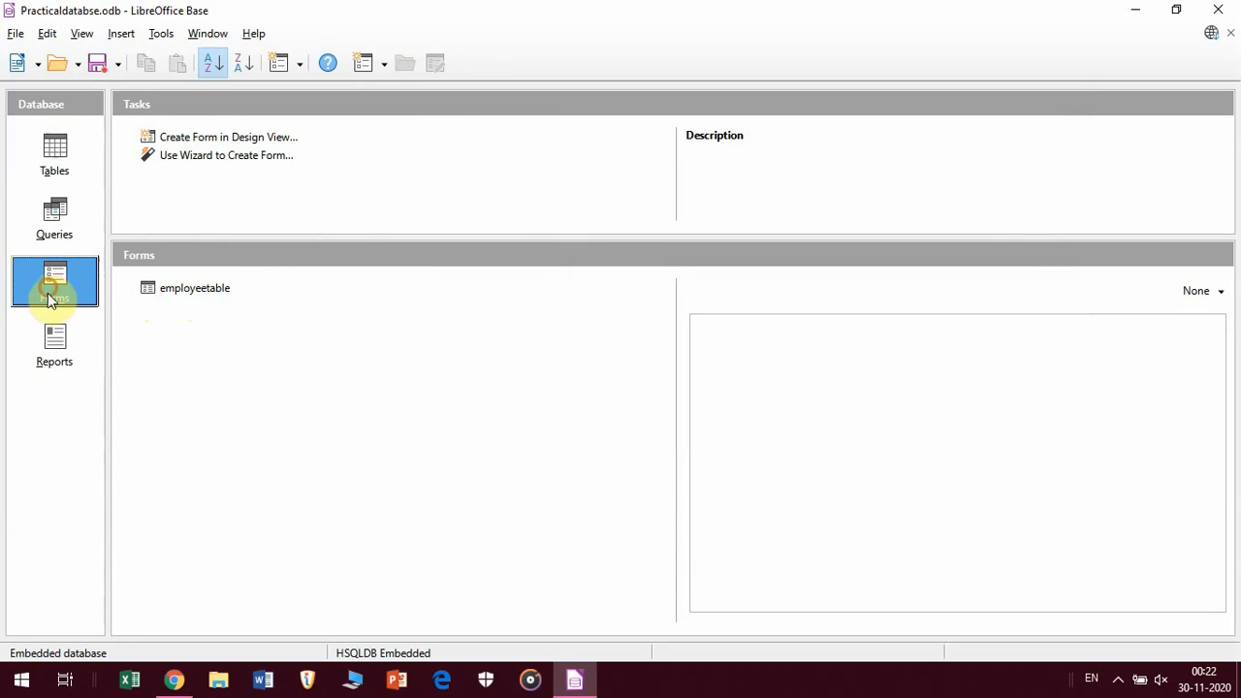
{"action": "left_click", "coordinate": [180, 296]}
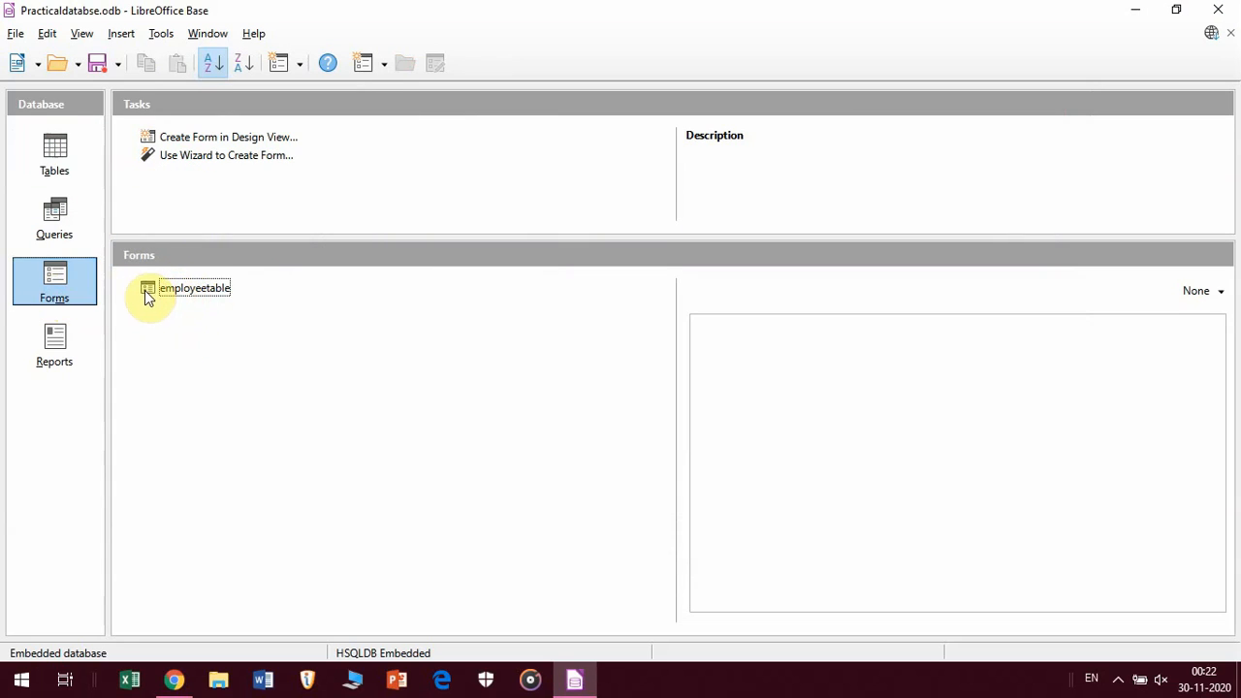
{"action": "left_click_drag", "start_coordinate": [145, 291], "coordinate": [144, 300]}
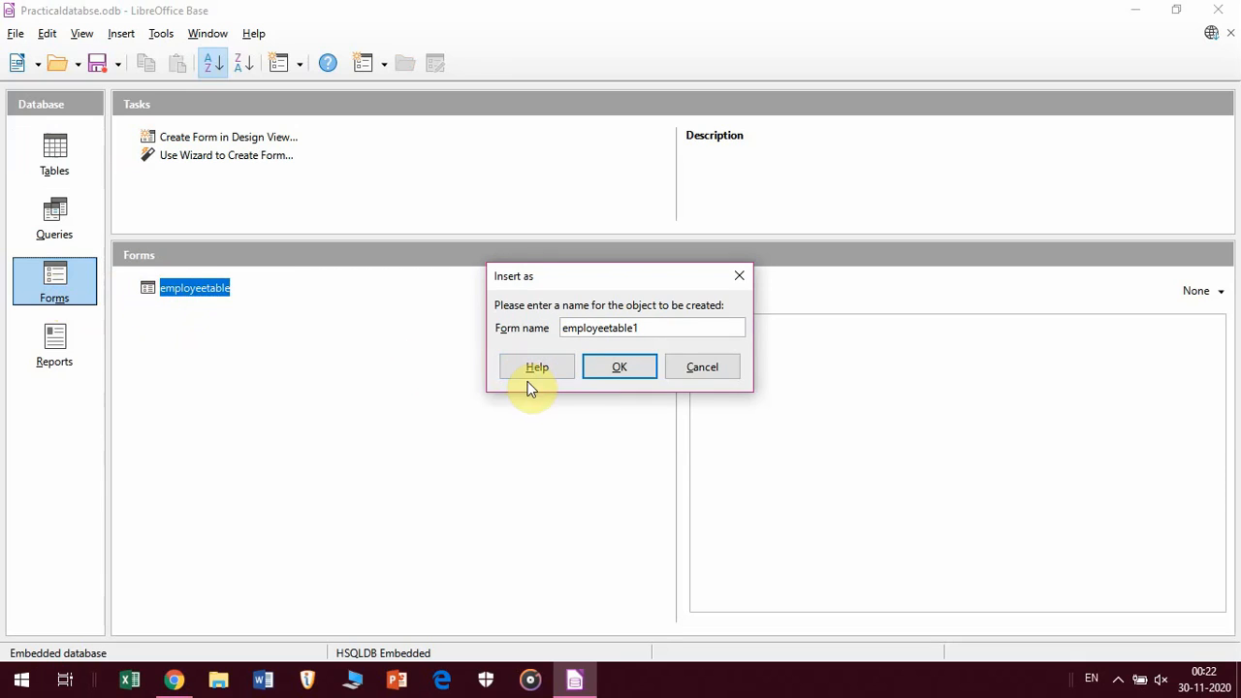
{"action": "left_click", "coordinate": [702, 366]}
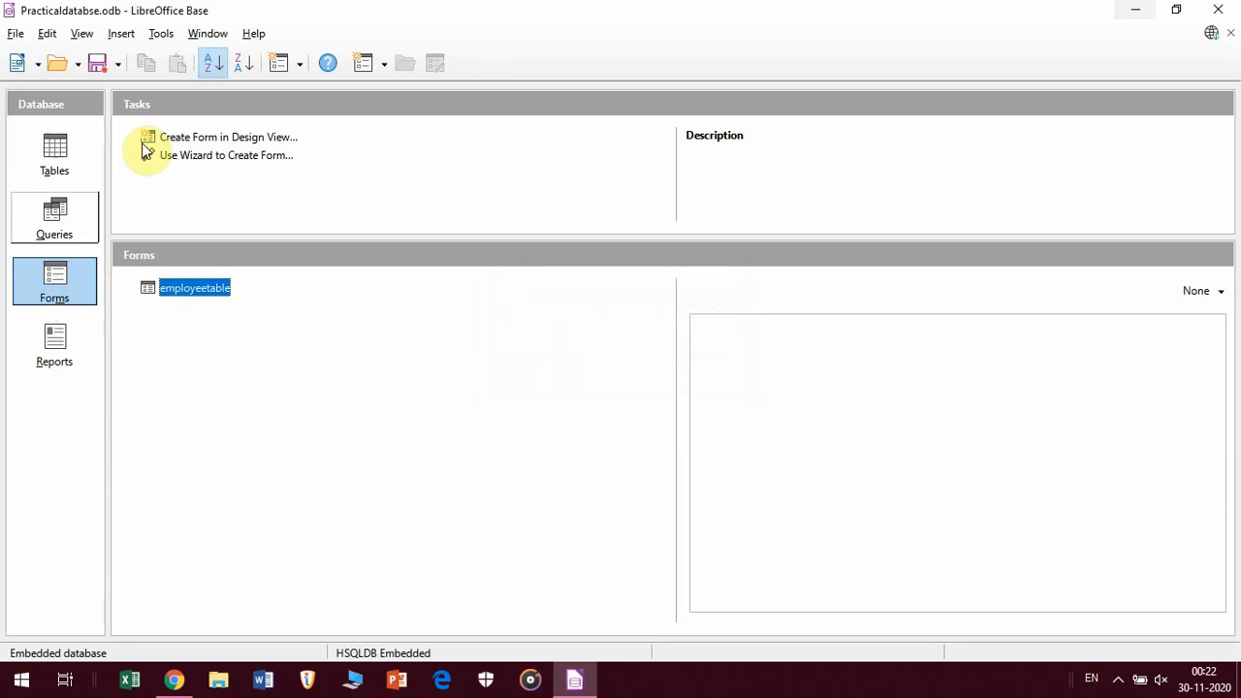
Open the employeetable form, step through its records one by one up to Empid 6, and close the form.
{"action": "double_click", "coordinate": [144, 288]}
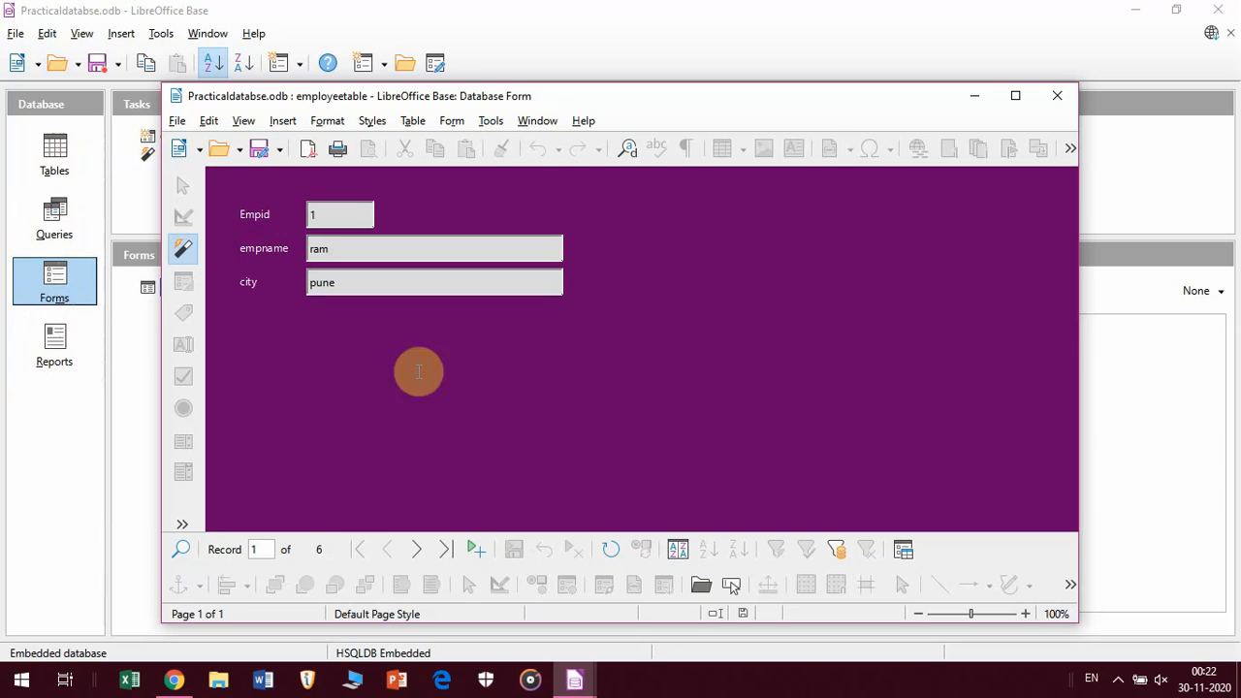
{"action": "left_click", "coordinate": [416, 550]}
{"action": "left_click", "coordinate": [418, 559]}
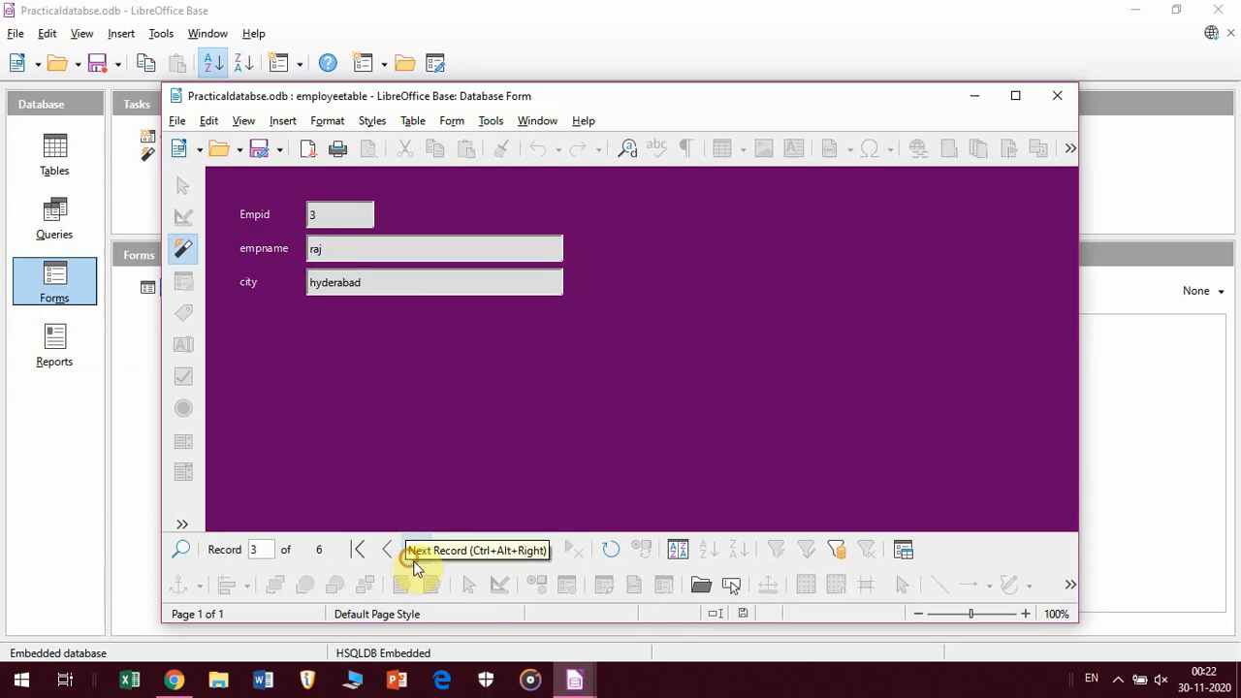
{"action": "left_click", "coordinate": [418, 557]}
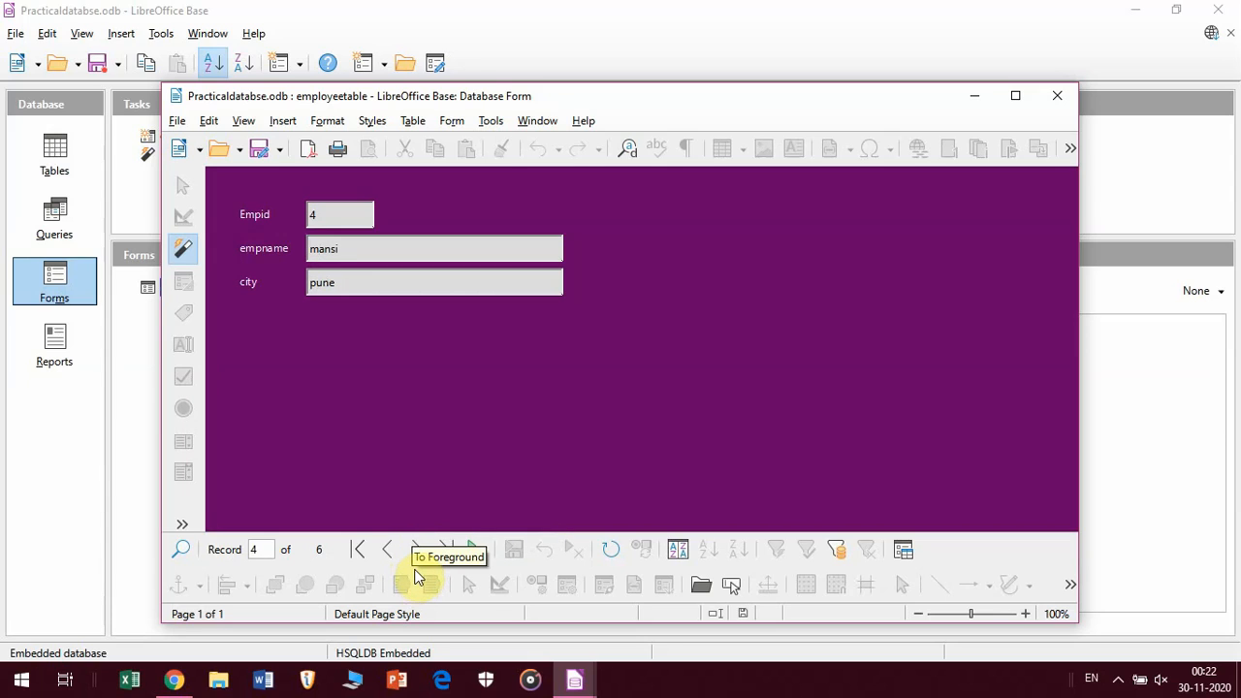
{"action": "left_click", "coordinate": [416, 551]}
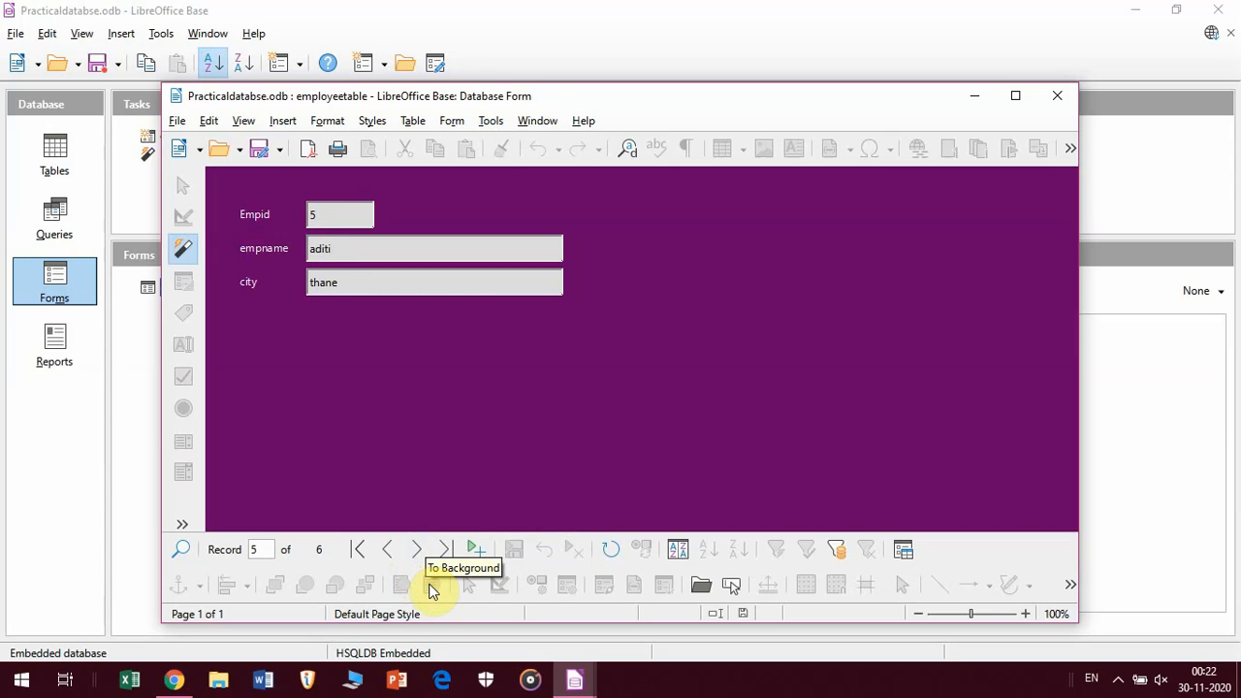
{"action": "left_click", "coordinate": [416, 552]}
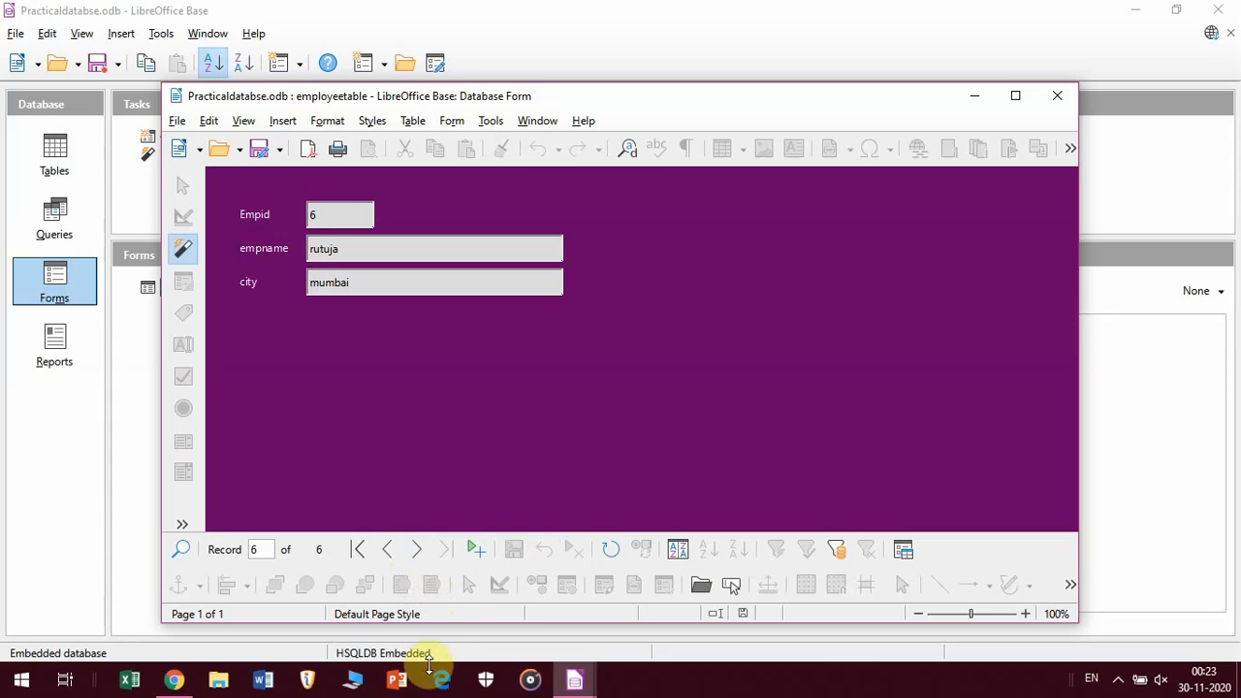
{"action": "left_click", "coordinate": [1057, 95]}
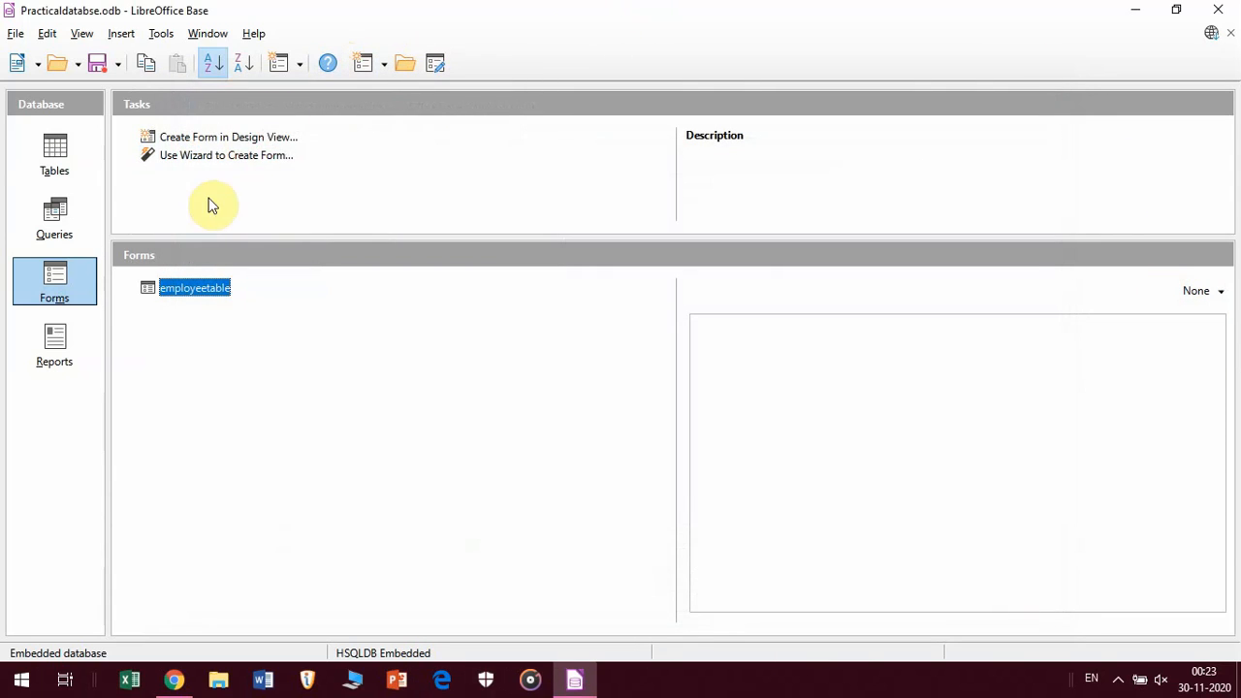
Review the records in the employeetable table, consult the SOP 1 tasks in the textbook PDF in Chrome, and close the table's data view in LibreOffice Base.
{"action": "left_click", "coordinate": [46, 158]}
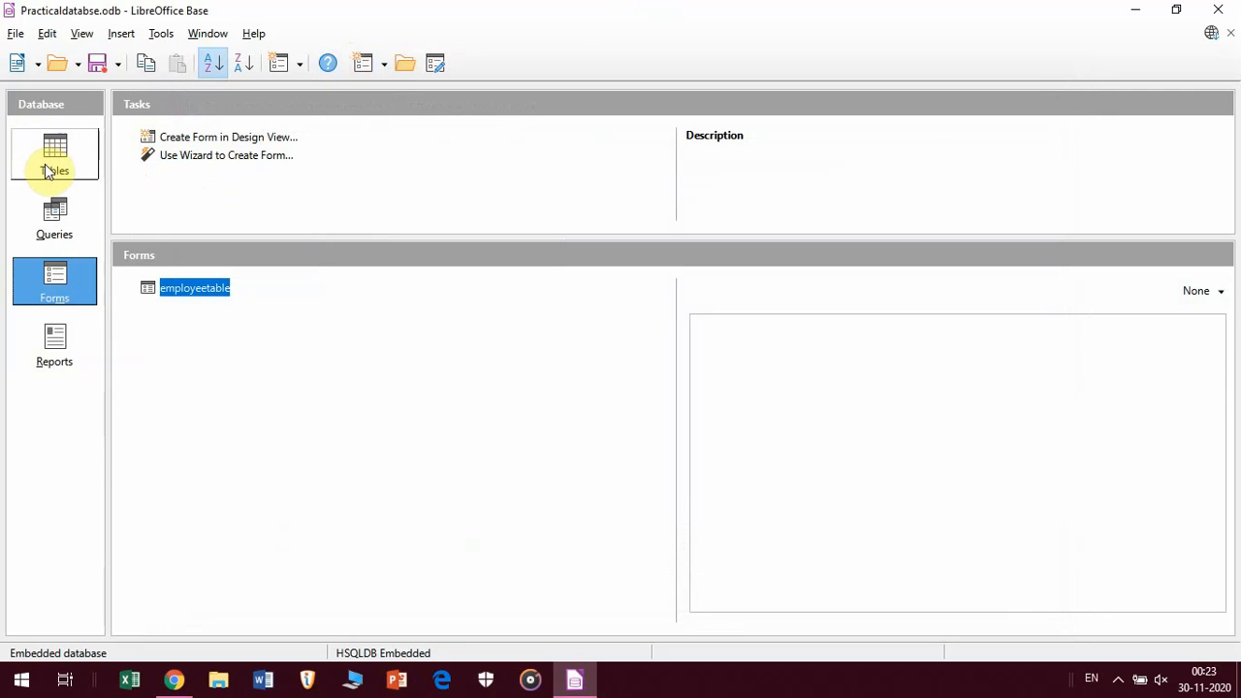
{"action": "double_click", "coordinate": [153, 290]}
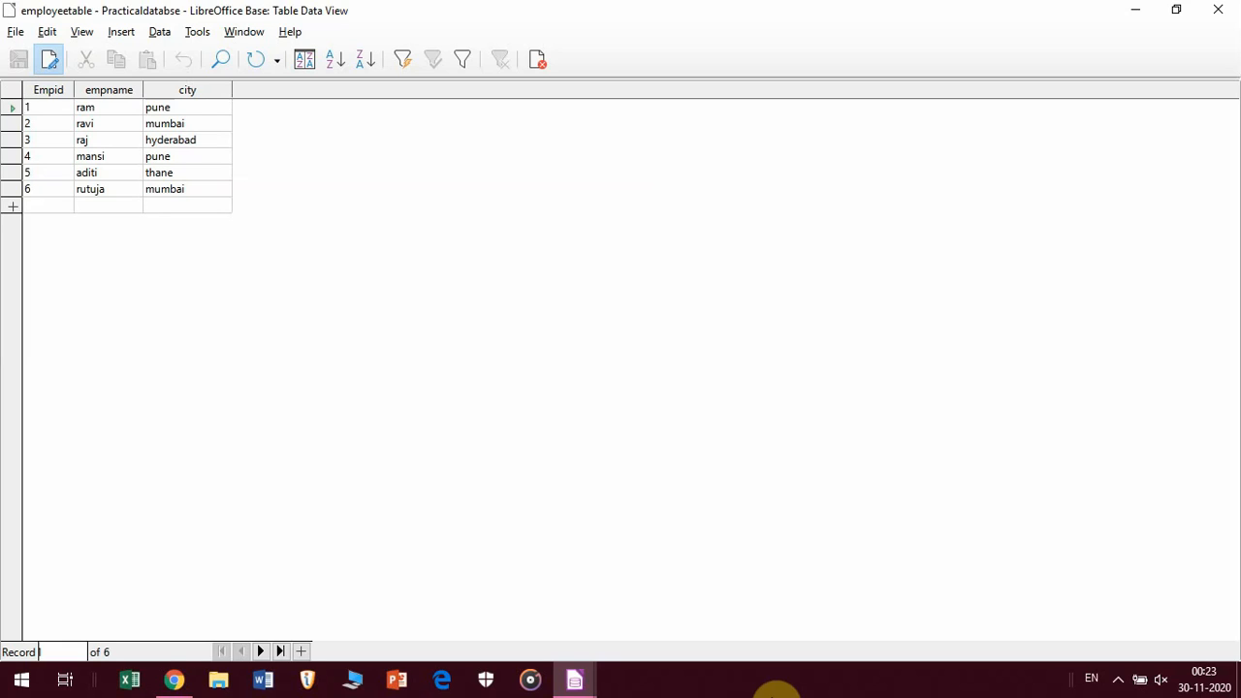
{"action": "key", "text": "alt+Tab"}
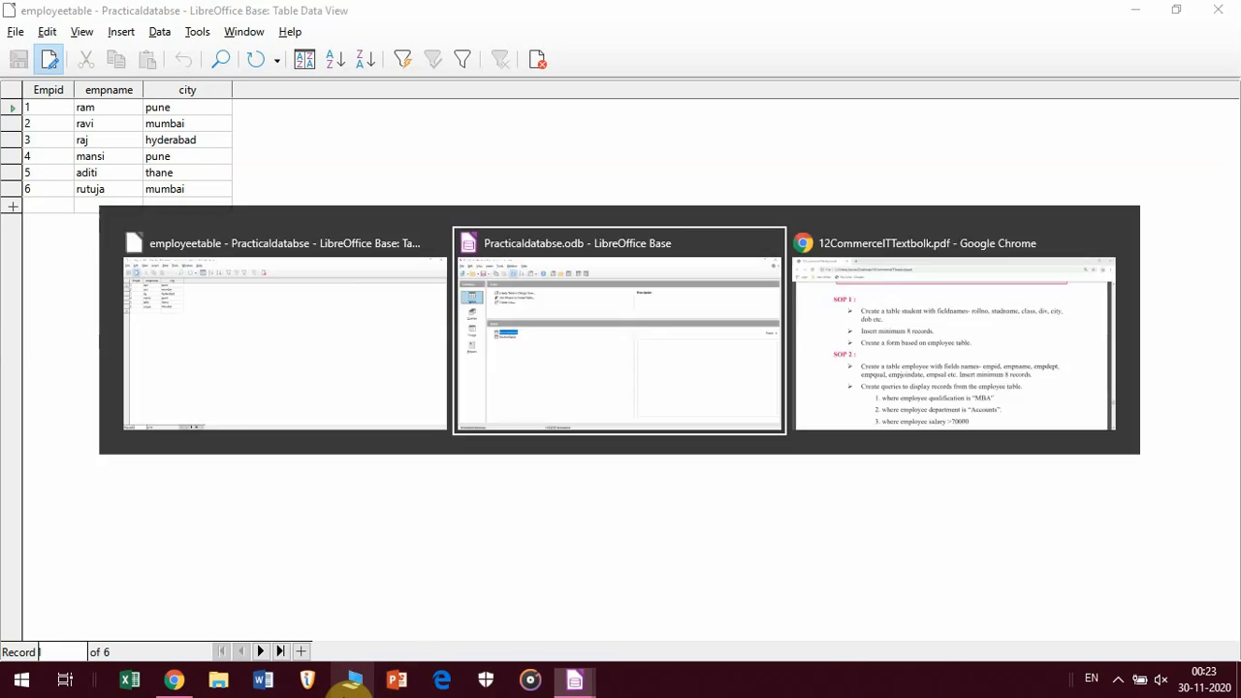
{"action": "key", "text": "alt+Tab"}
{"action": "key", "text": "alt+Tab"}
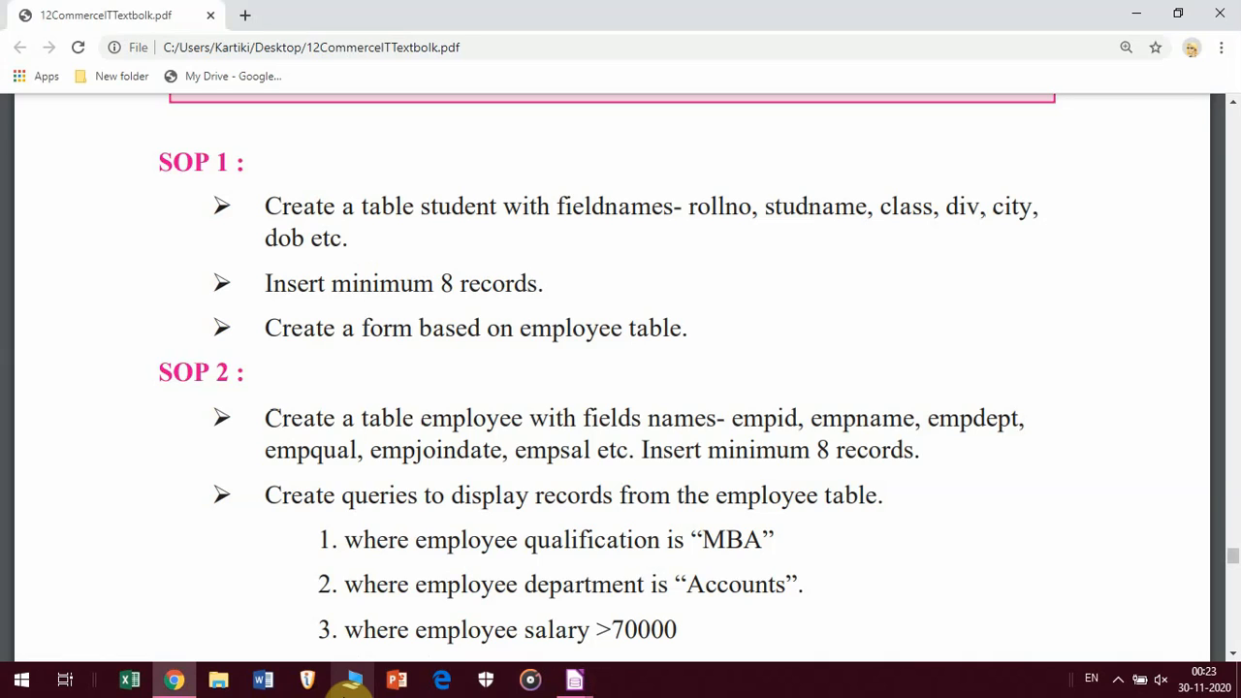
{"action": "left_click", "coordinate": [353, 680]}
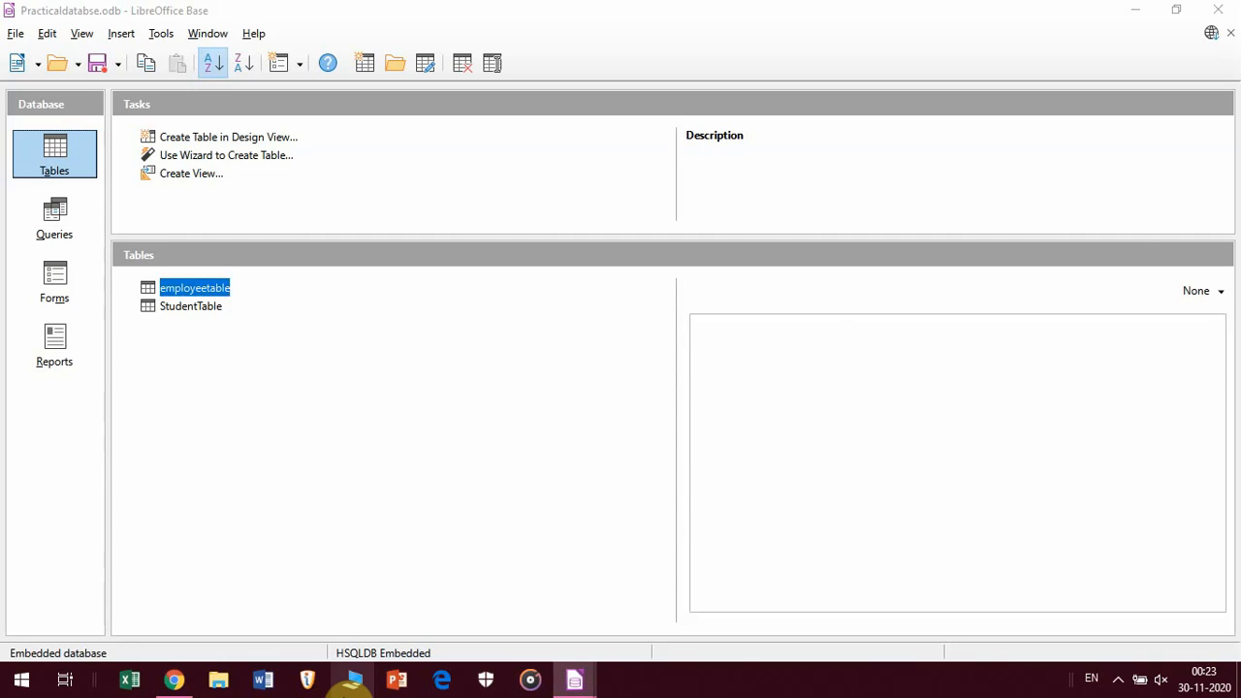
{"action": "key", "text": "alt+Tab"}
{"action": "key", "text": "alt+Tab"}
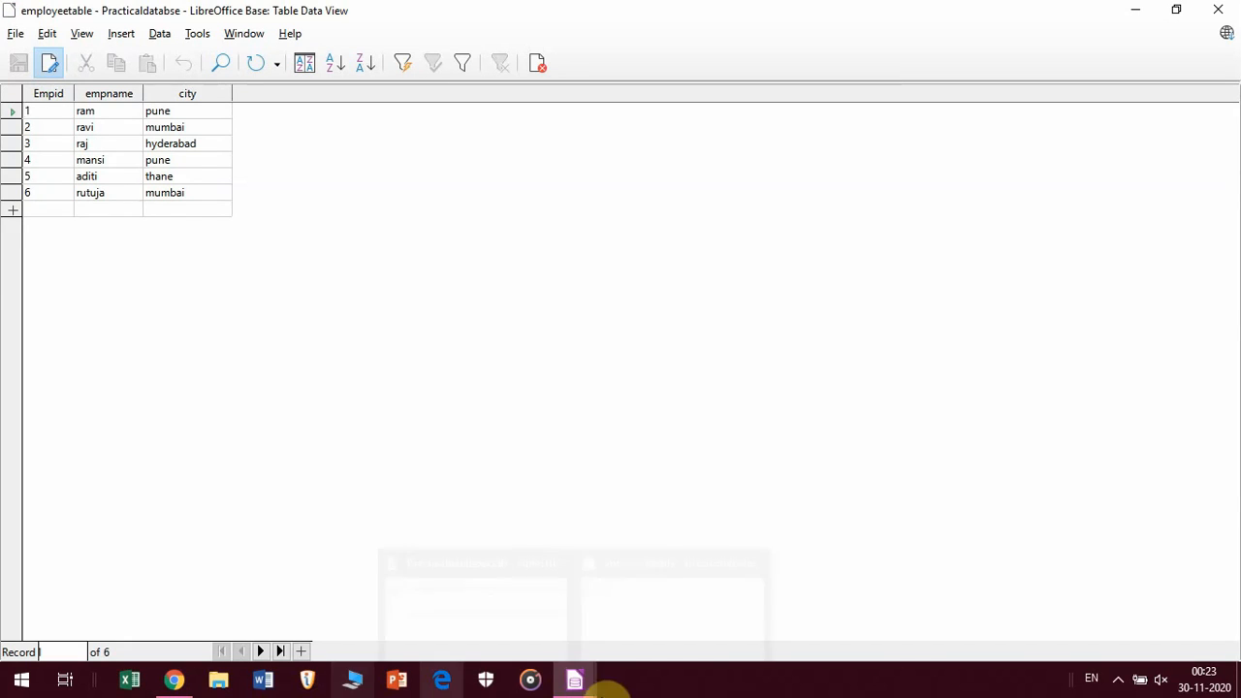
{"action": "left_click", "coordinate": [1224, 9]}
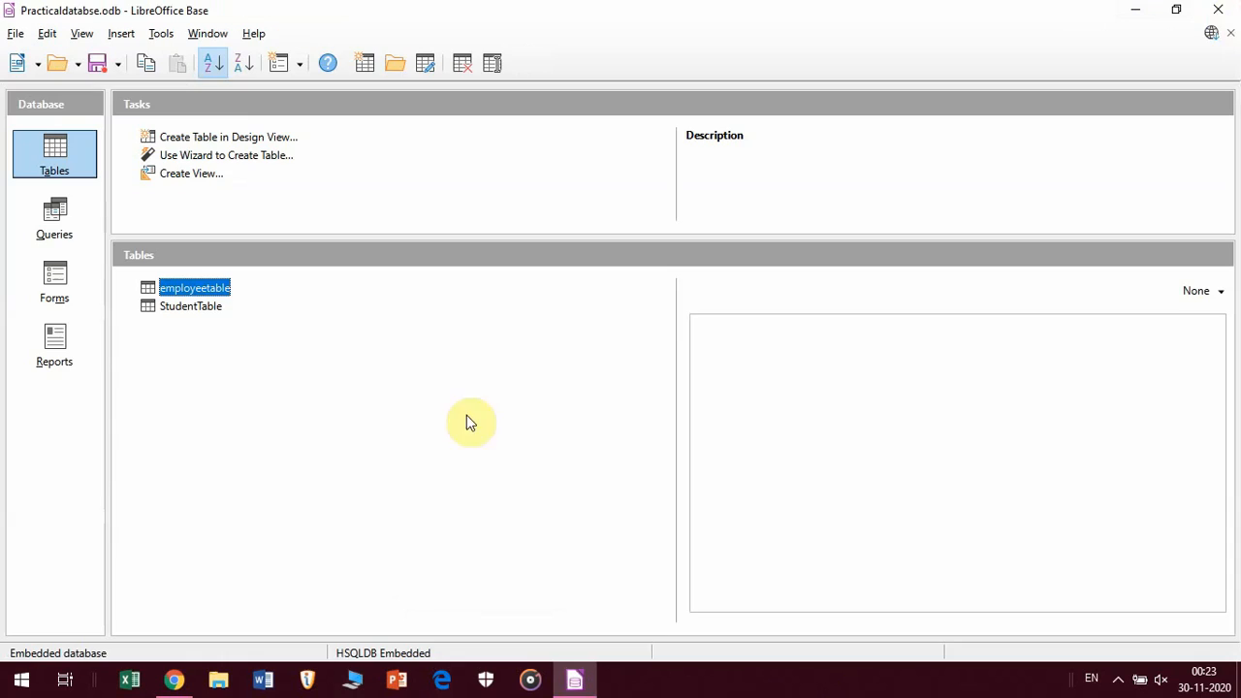
Reopen the employeetable form, advance from the first record to the last, and close it again.
{"action": "left_click", "coordinate": [68, 275]}
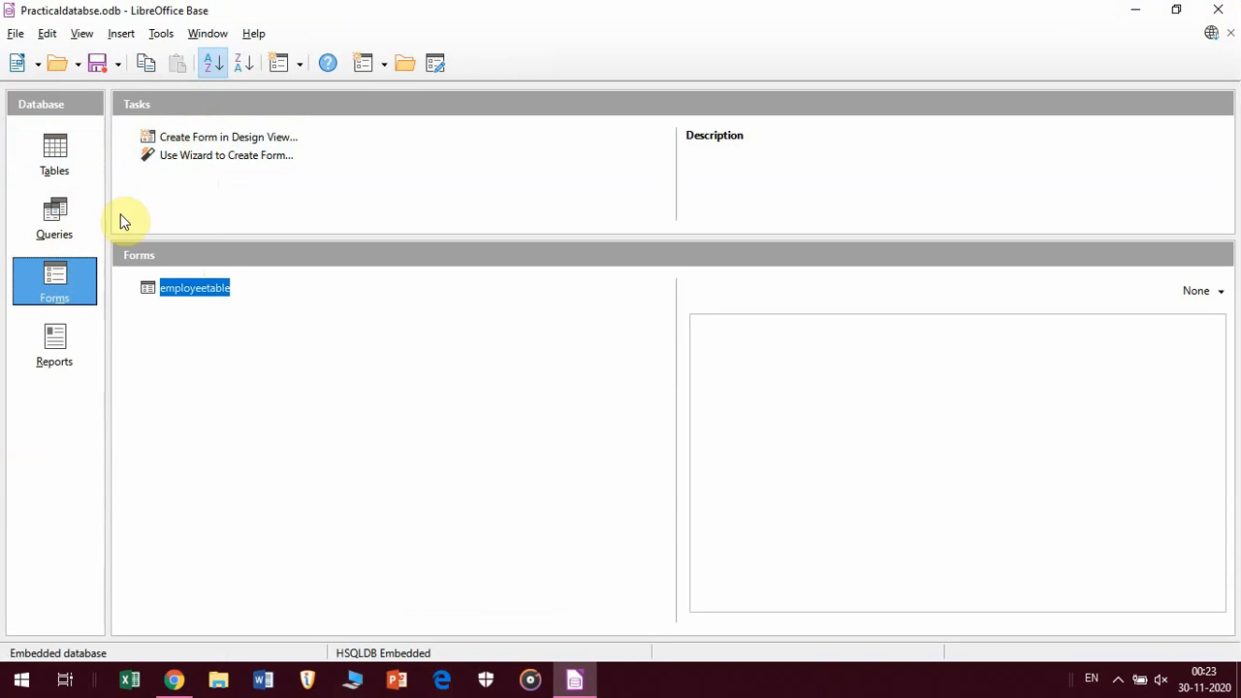
{"action": "double_click", "coordinate": [147, 288]}
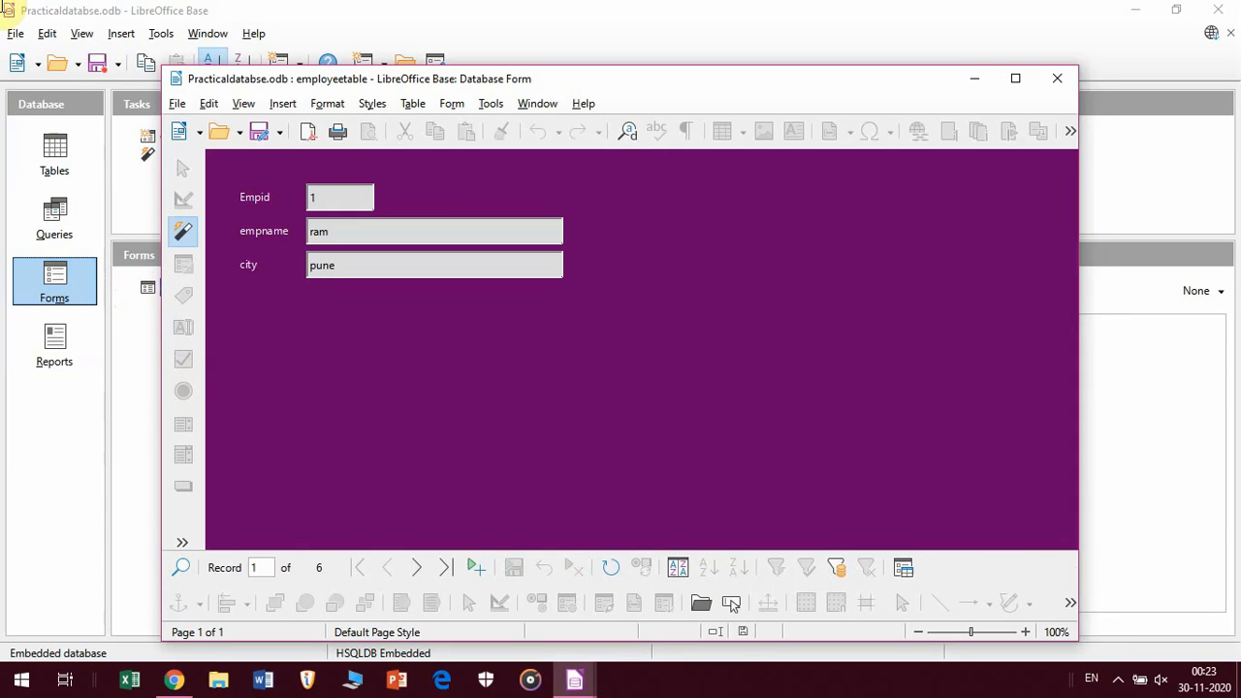
{"action": "left_click", "coordinate": [424, 570]}
{"action": "left_click", "coordinate": [425, 571]}
{"action": "left_click", "coordinate": [425, 571]}
{"action": "left_click", "coordinate": [425, 570]}
{"action": "left_click", "coordinate": [425, 570]}
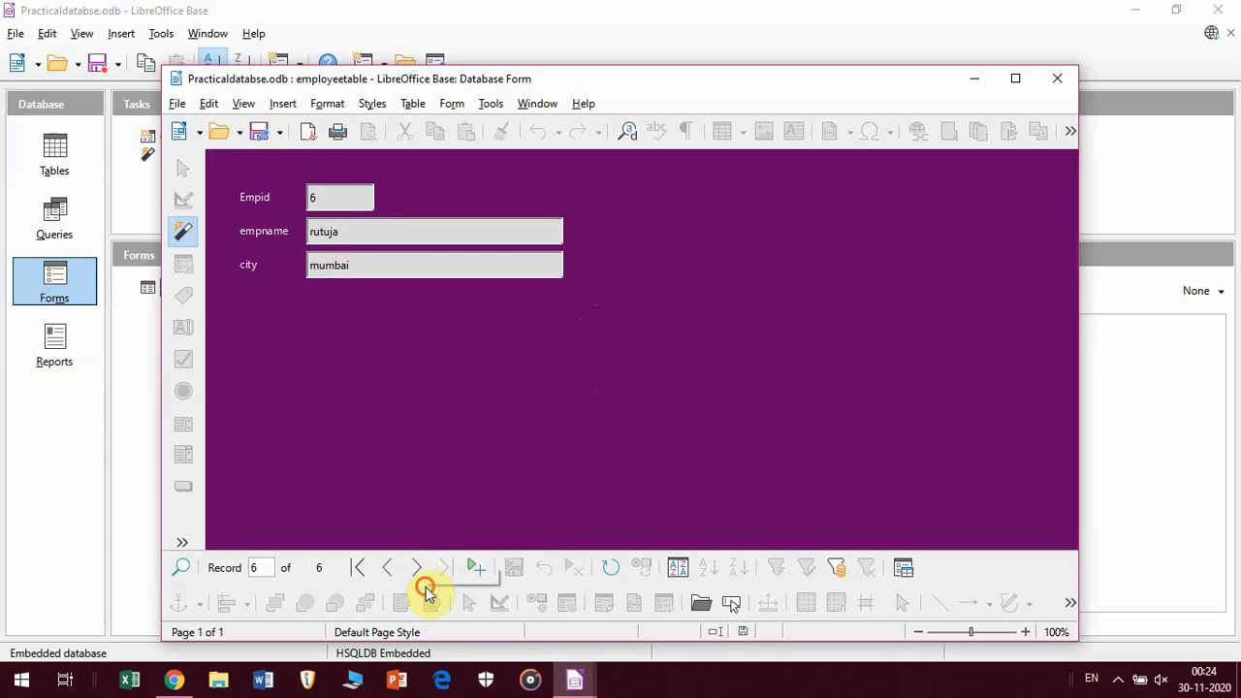
{"action": "left_click", "coordinate": [1060, 80]}
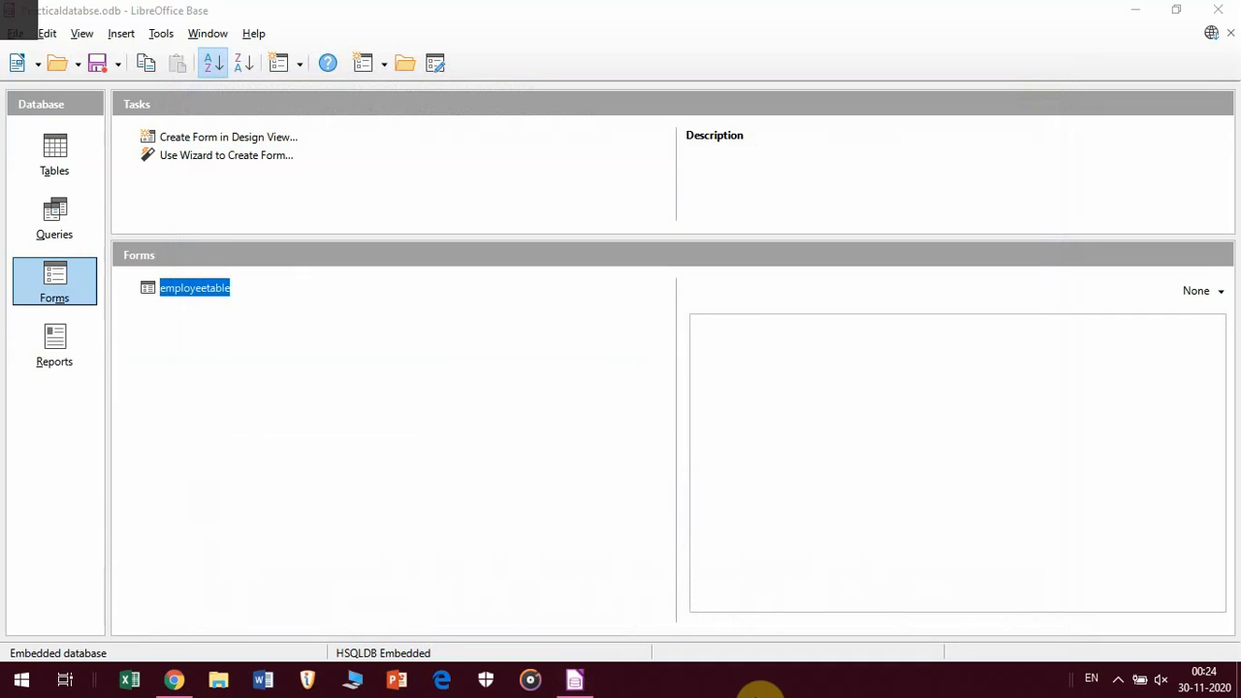
Switch to the textbook PDF in Chrome and review the SOP tasks under the LibreOffice Base chapter heading.
{"action": "key", "text": "alt+Tab"}
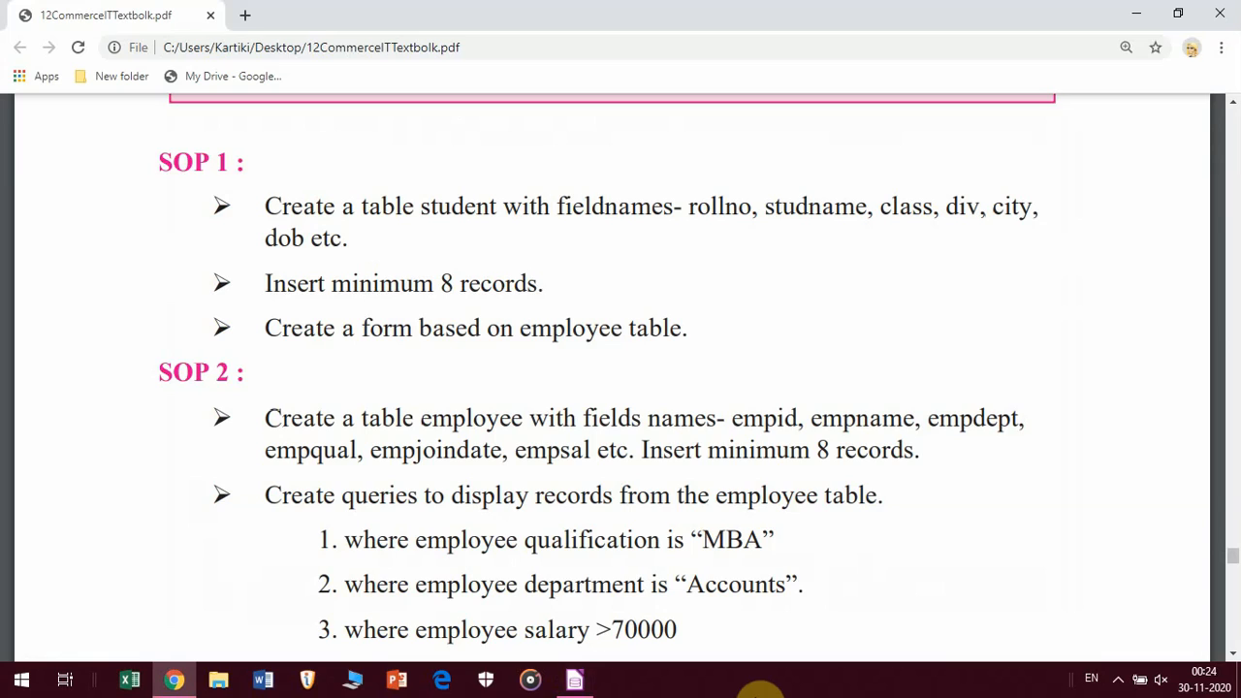
{"action": "key", "text": "alt+Tab"}
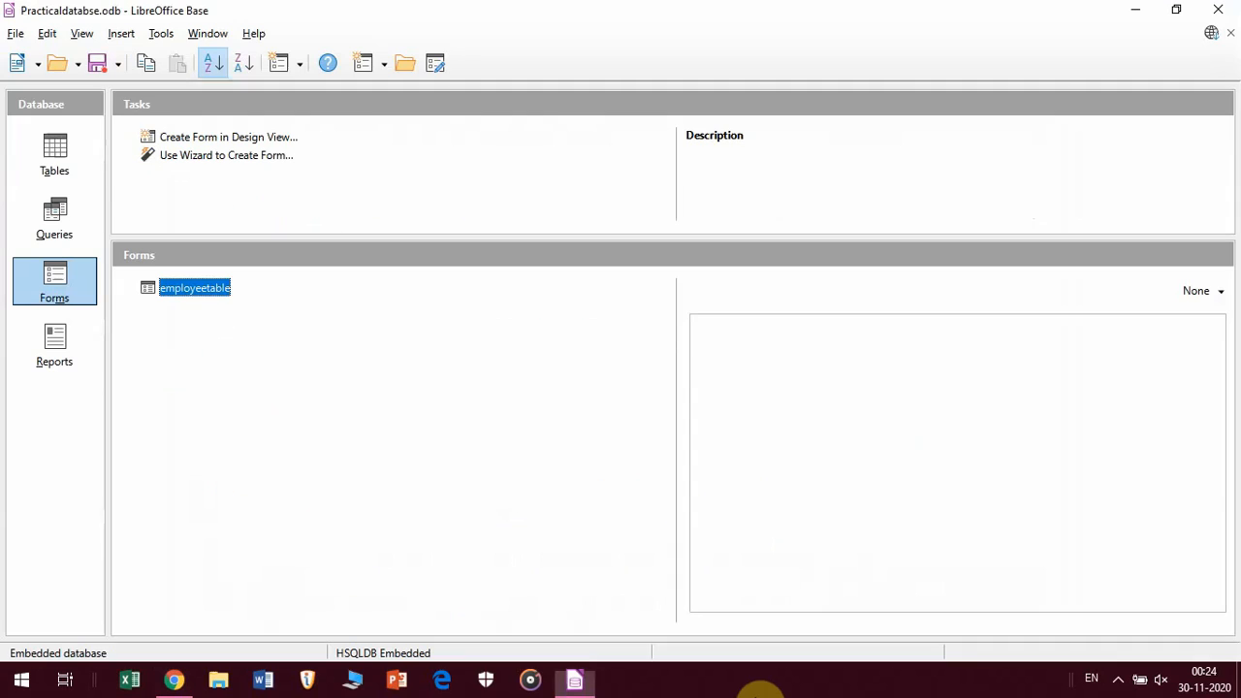
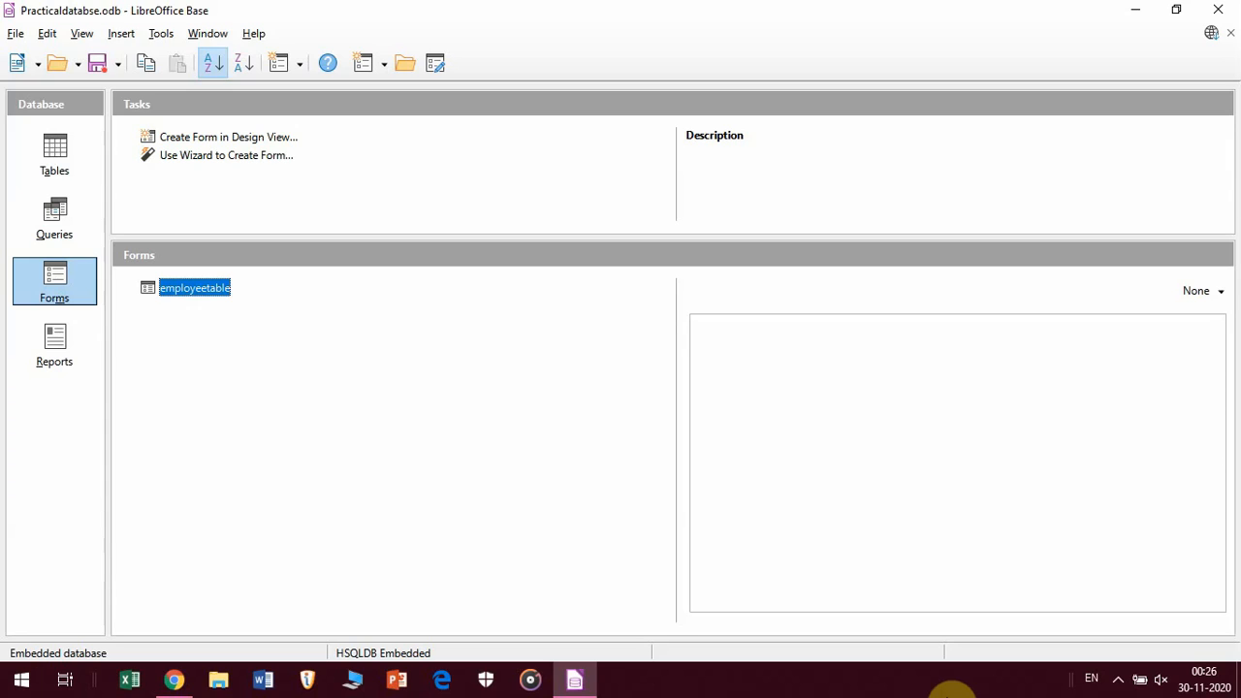
{"action": "left_click", "coordinate": [174, 680]}
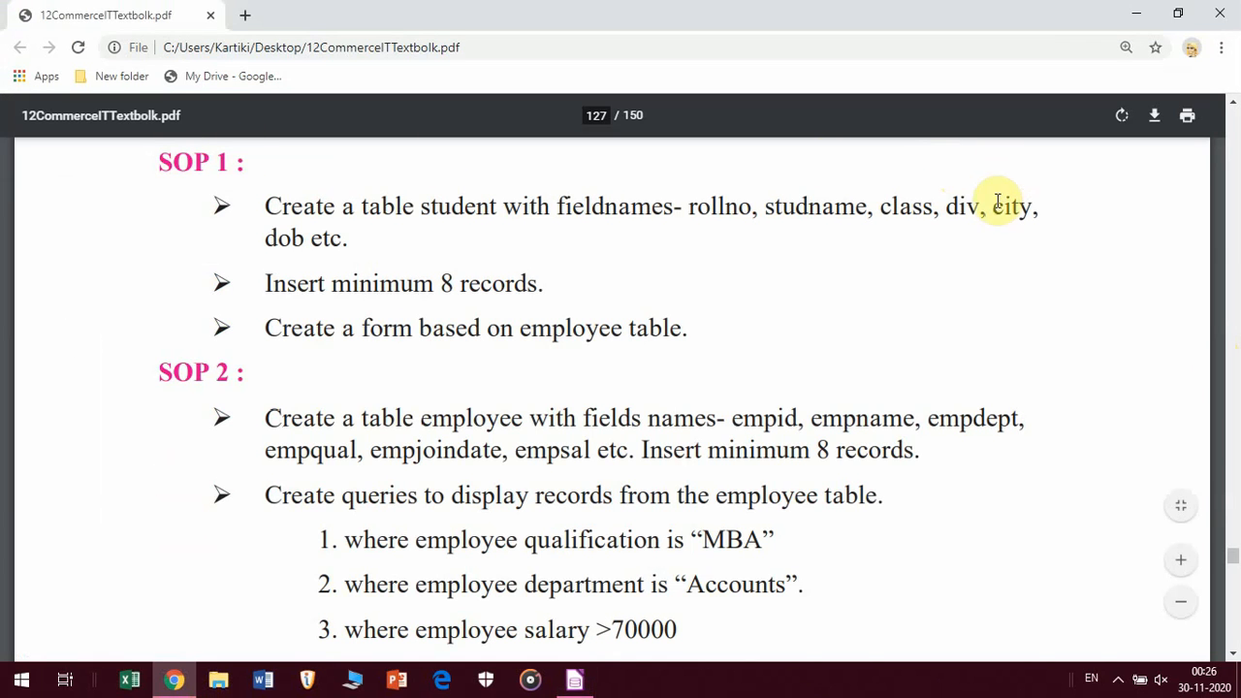
{"action": "scroll", "coordinate": [995, 242], "scroll_direction": "up", "scroll_amount": 3}
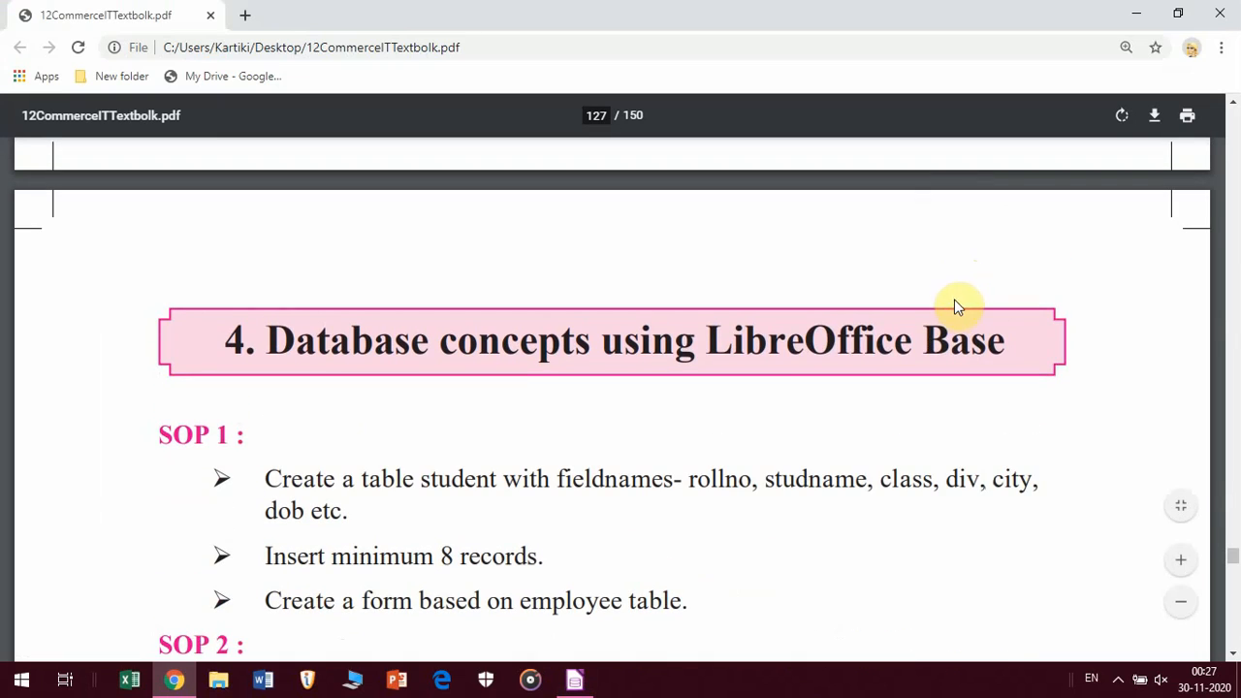